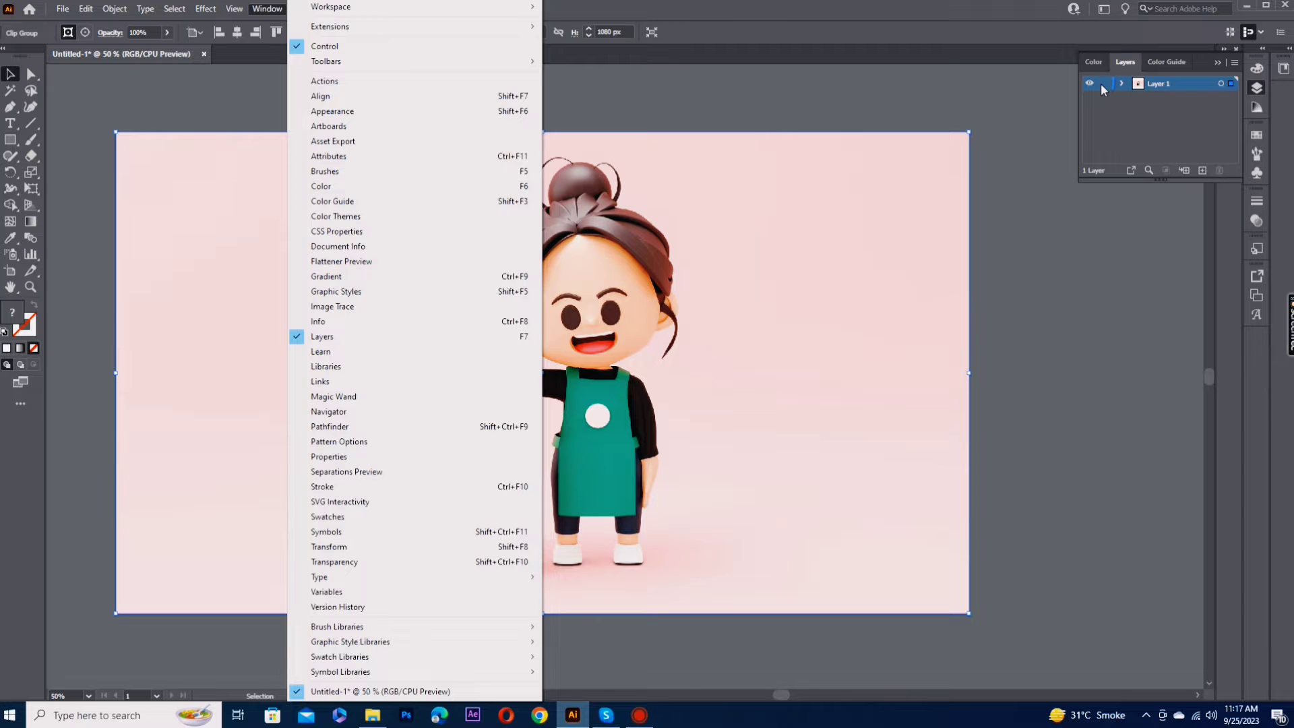
Step: Lock Layer 1 and add a new layer above it
click(1103, 87)
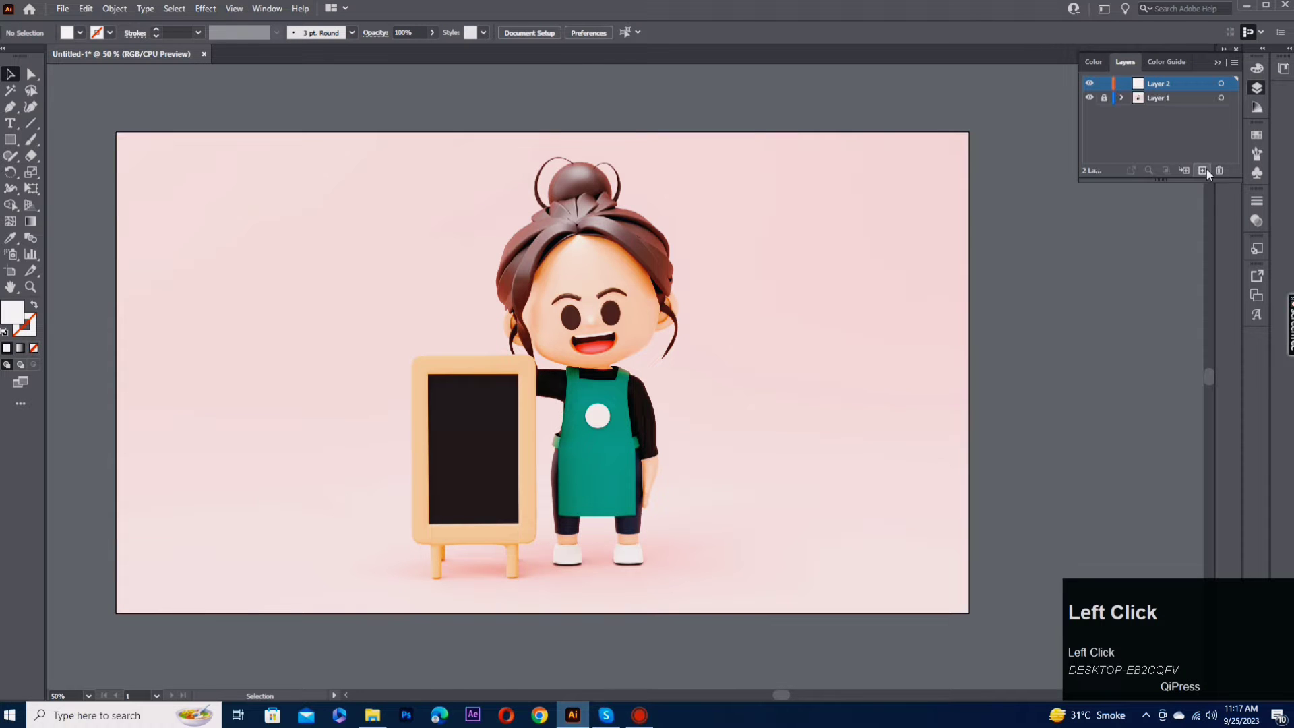
Step: Draw a rectangle about 285 by 425 px over the chalkboard frame and switch its layer to outline view
scroll(435, 536, up, 4)
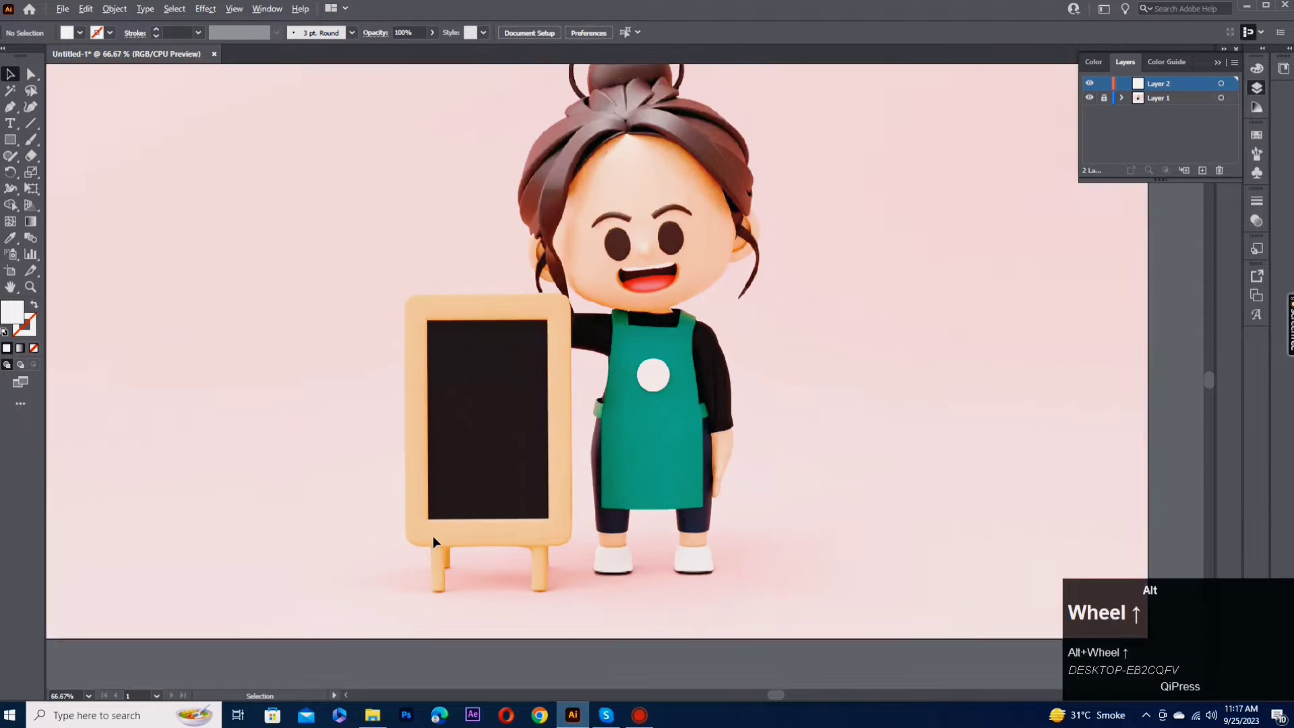
drag(493, 499, 507, 495)
click(10, 140)
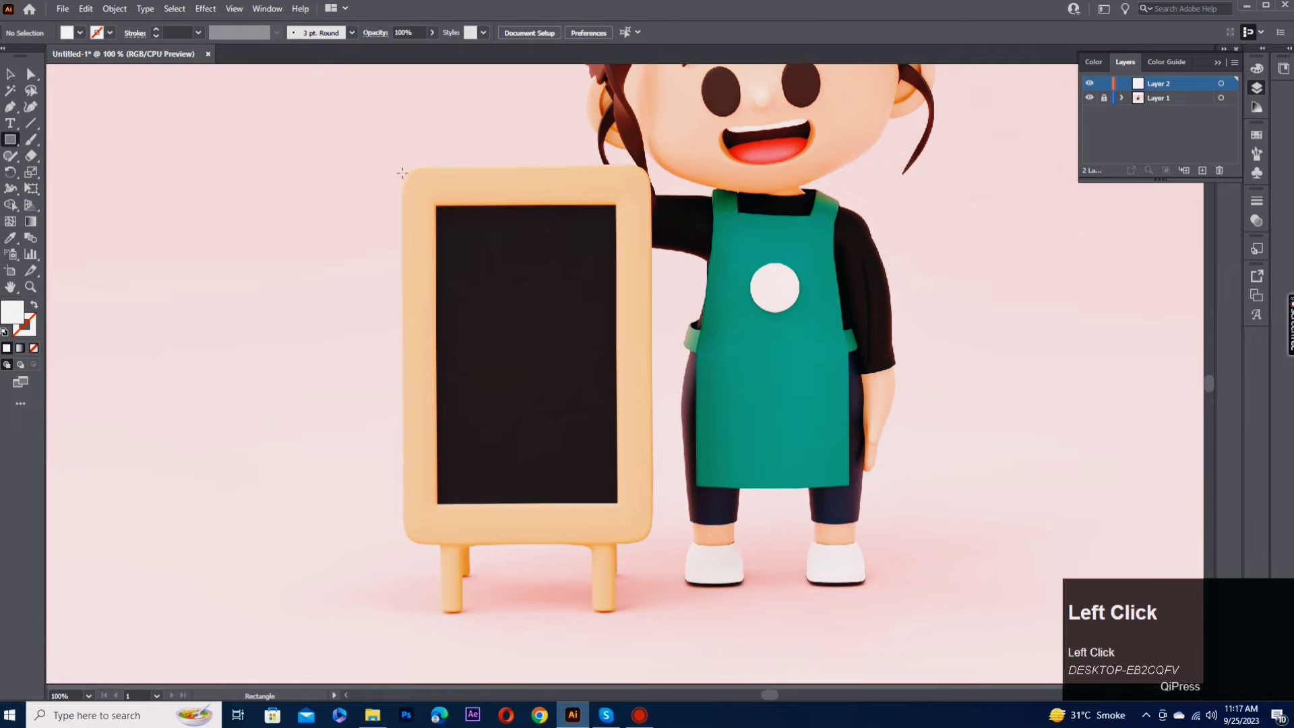
drag(402, 173, 653, 549)
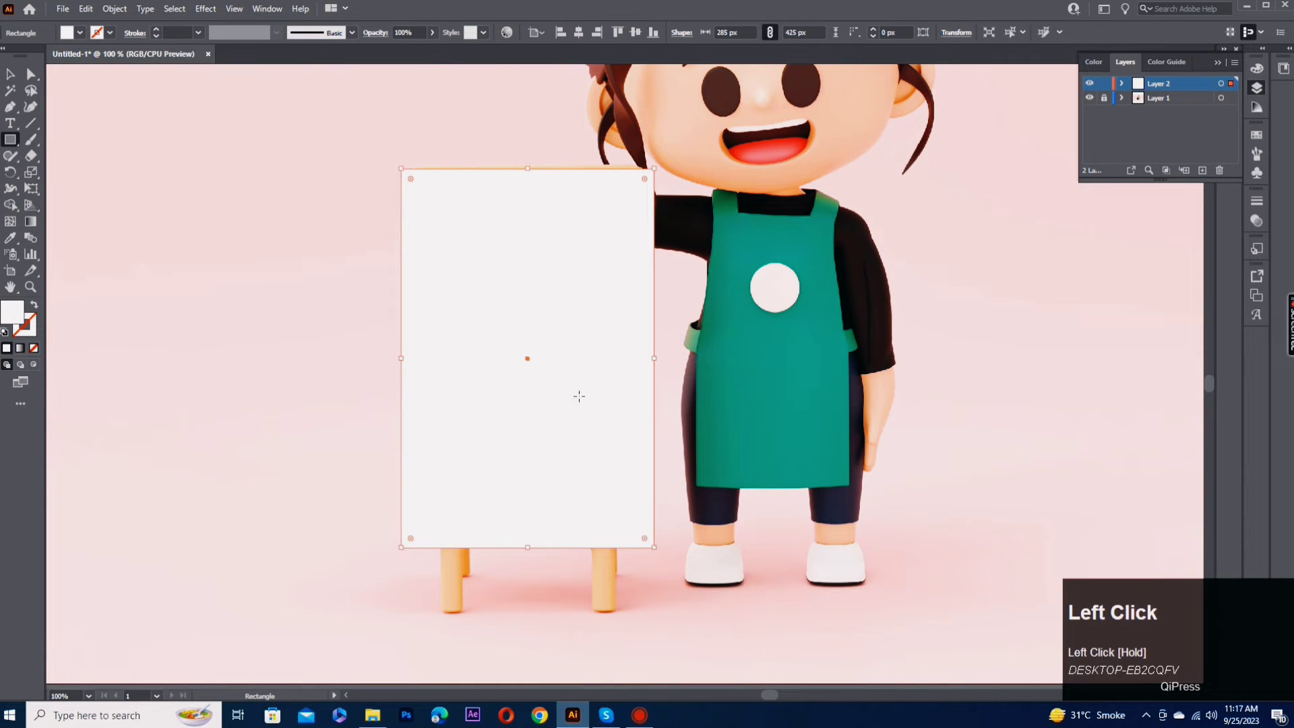
ctrl+click(1088, 84)
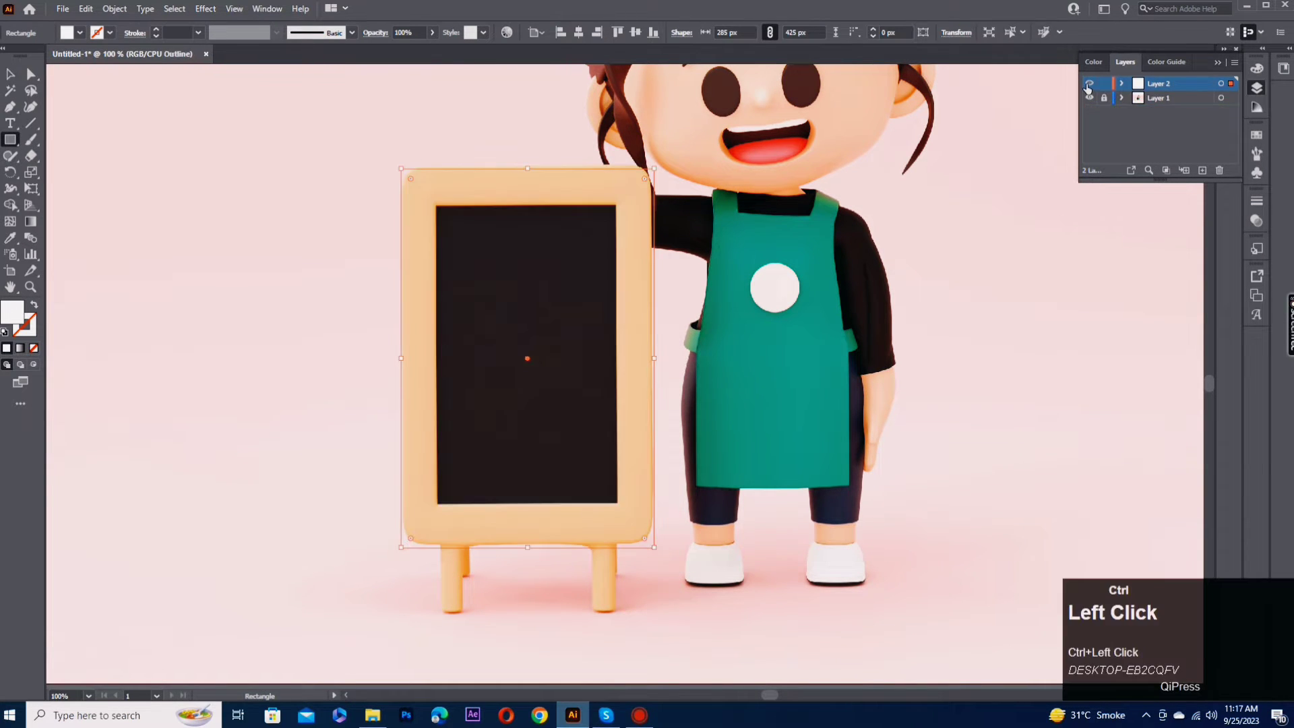
Step: Raise the rectangle's two upper anchor points to meet the top edge of the chalkboard frame
right_click(31, 74)
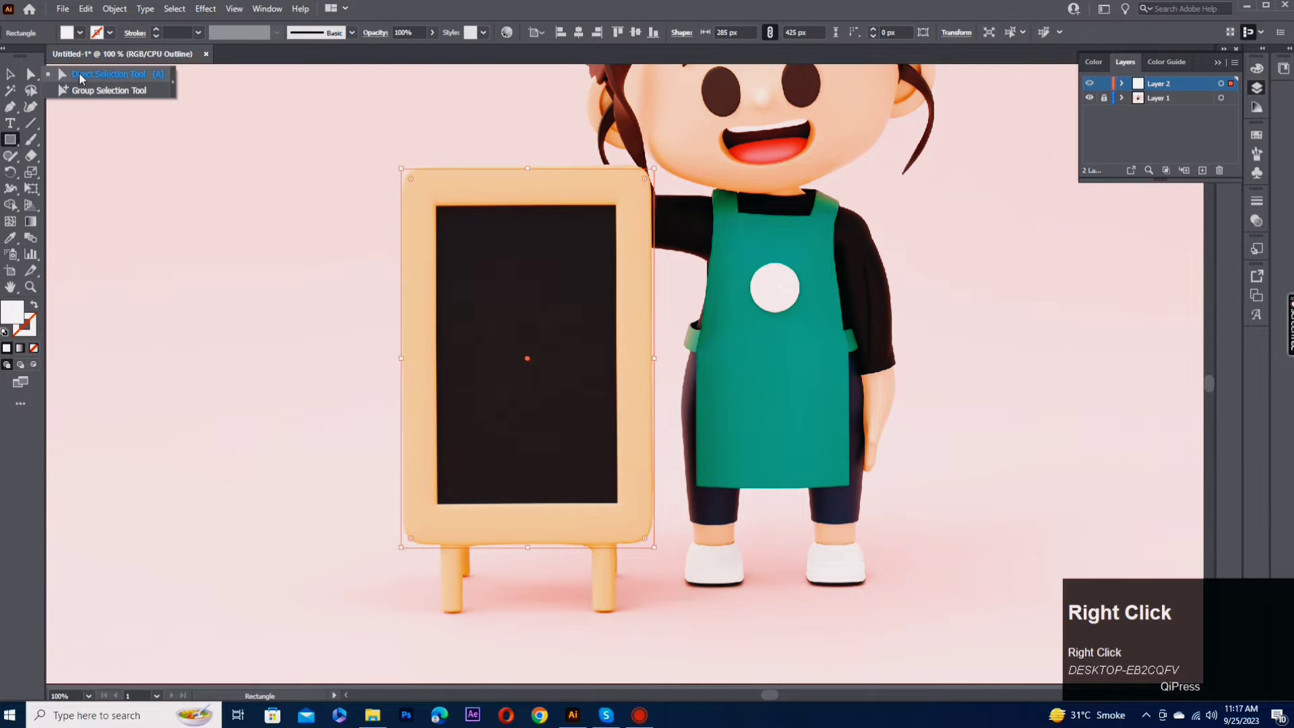
click(80, 79)
scroll(509, 202, up, 2)
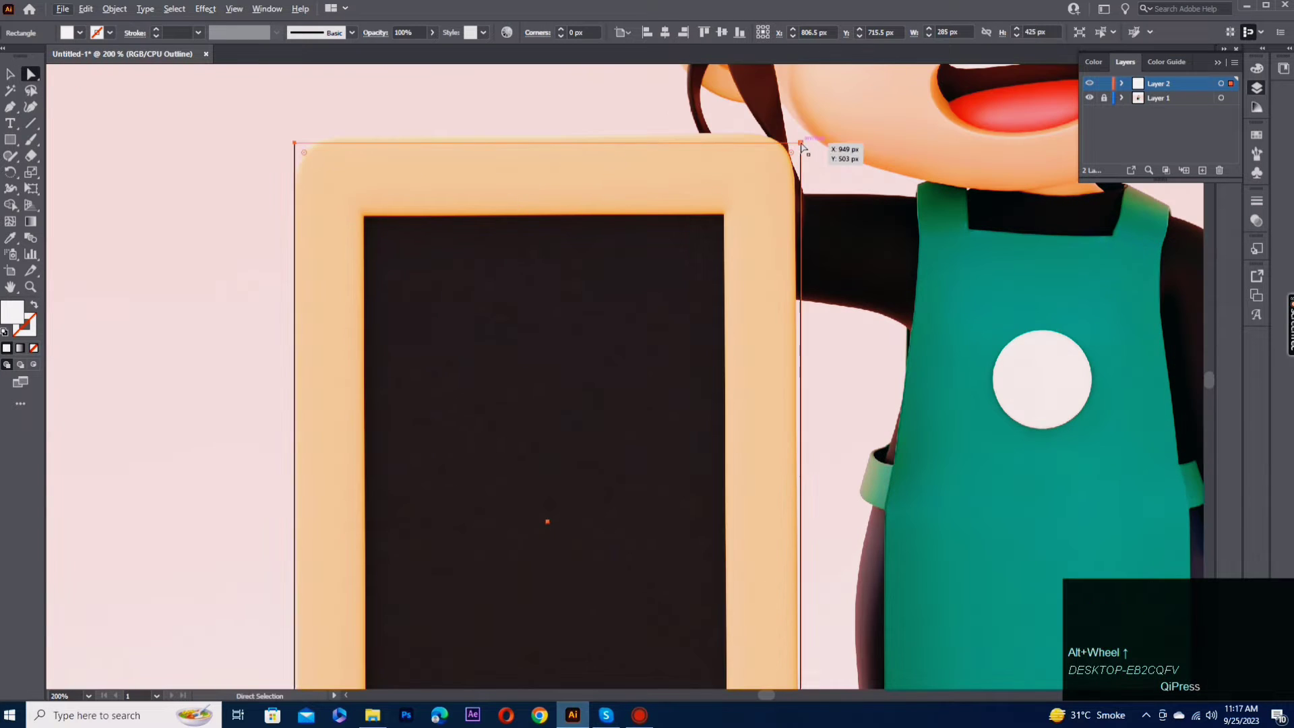
click(800, 142)
shift+click(294, 141)
key(Up)
key(Up)
key(Up)
key(Up)
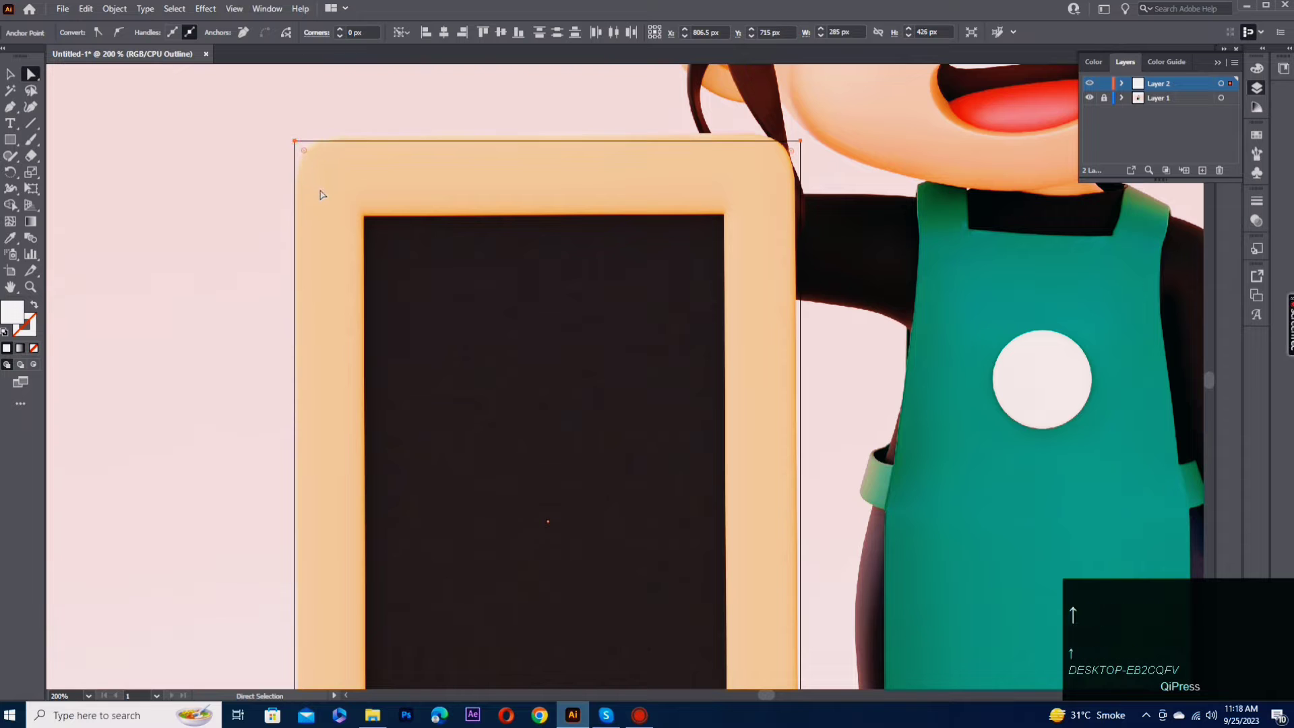
key(Down)
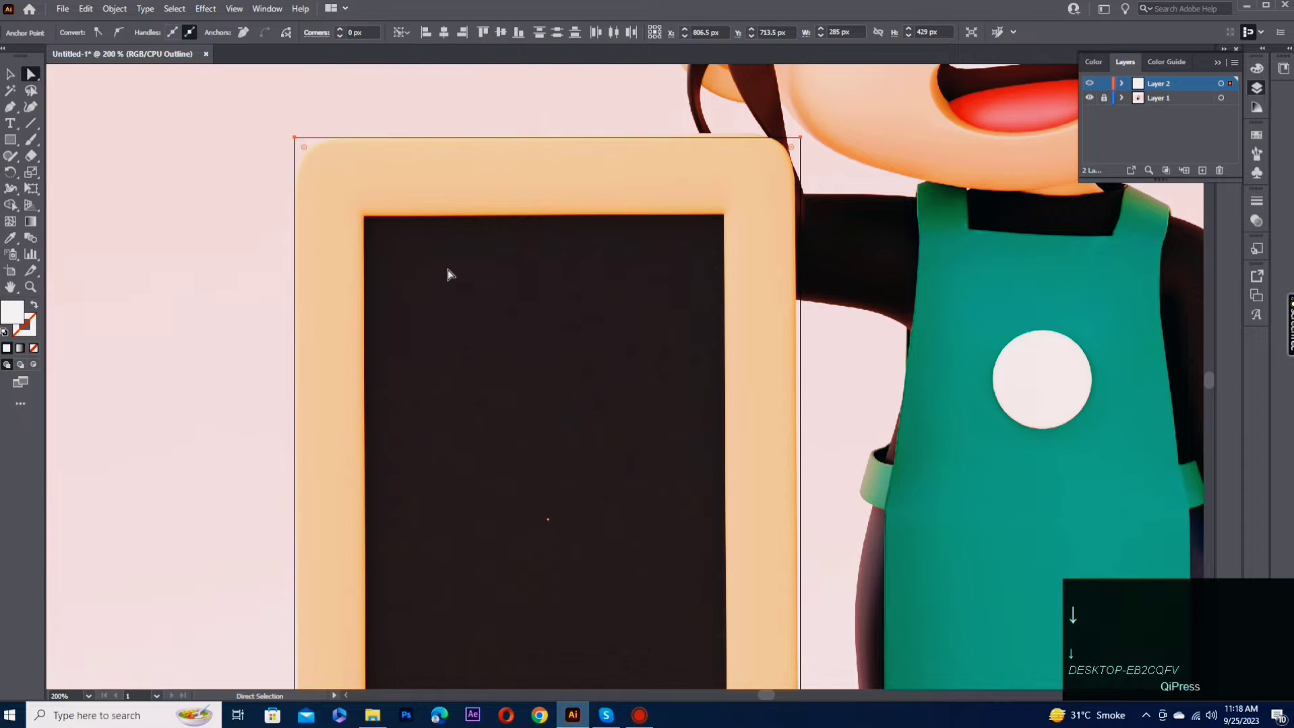
key(Up)
Step: Nudge the rectangle's lower anchor points to match the bottom corners of the chalkboard frame
key(space)
drag(315, 647, 323, 306)
drag(323, 600, 829, 572)
key(Up)
key(Left)
key(Down)
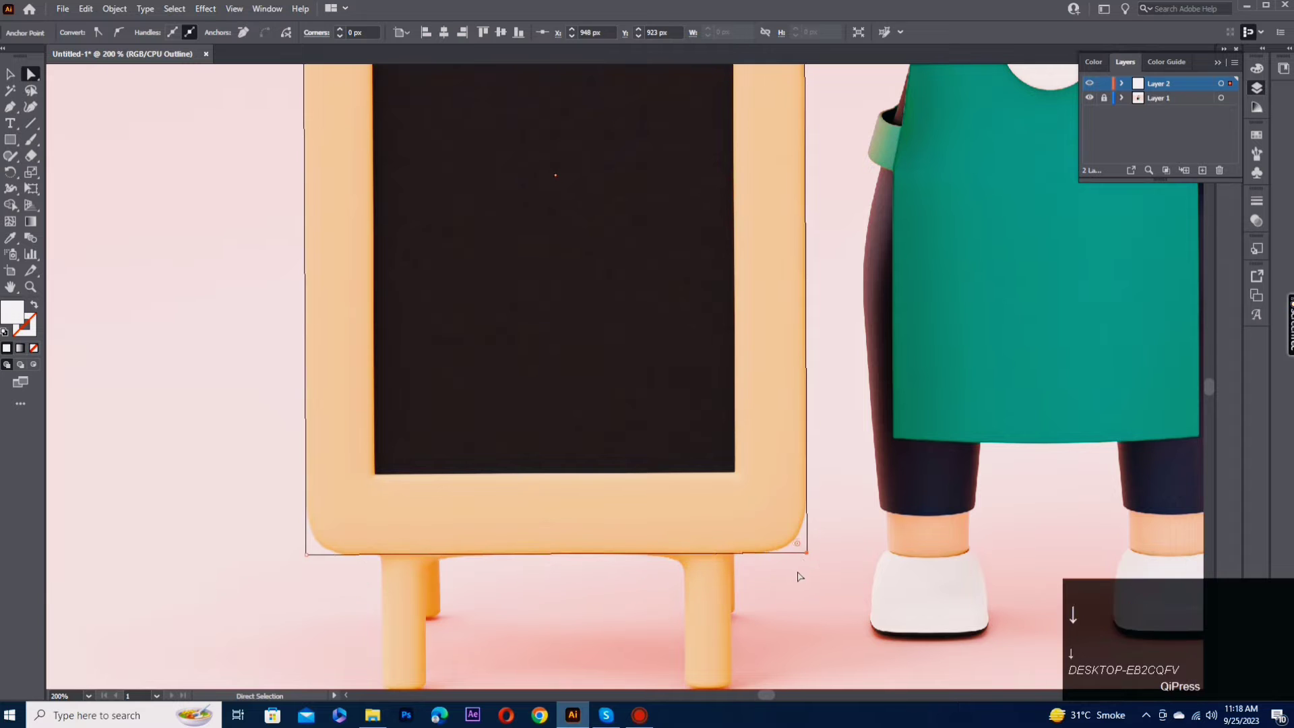
click(307, 552)
Step: Fit the rectangle's top-left anchor to the frame and round the rectangle's corners to follow the frame's curves
key(space)
drag(657, 67, 674, 512)
click(324, 283)
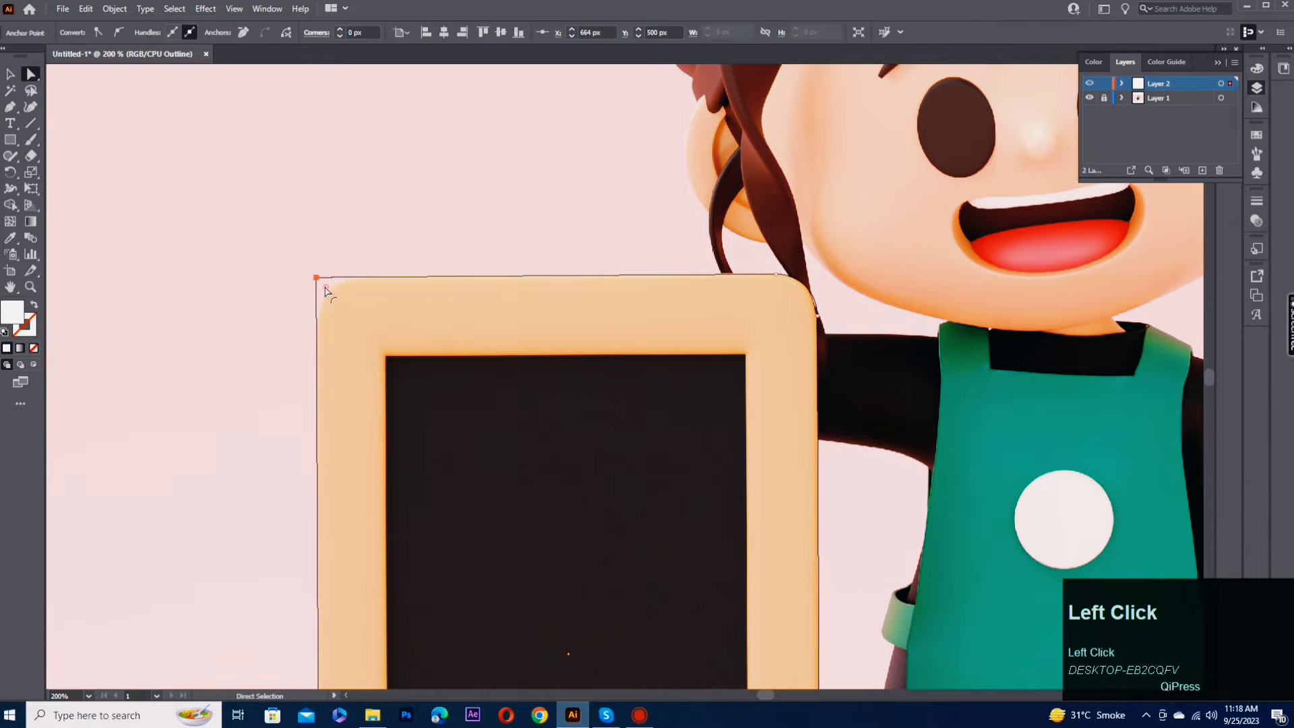
key(space)
drag(554, 487, 554, 304)
Step: Refine the anchor points and handles of the lower-right rounded corner to follow the frame's curve
scroll(670, 598, up, 5)
click(670, 598)
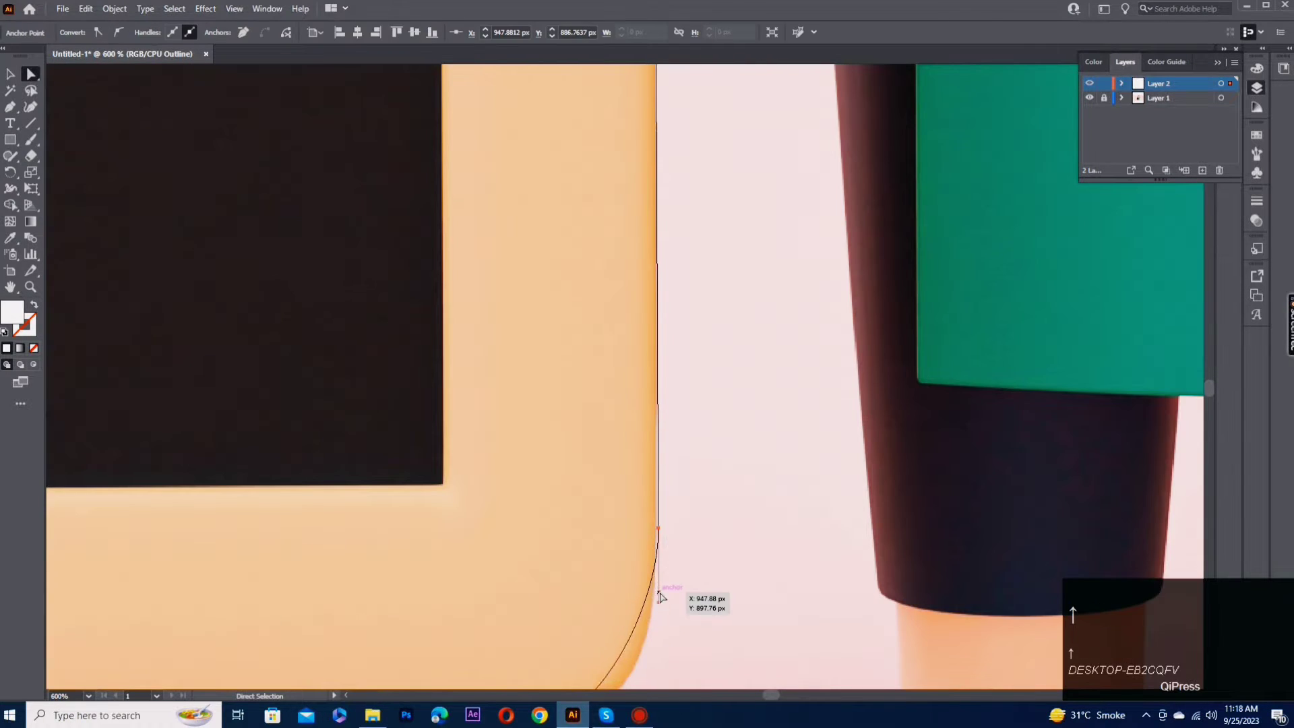
key(Left)
drag(507, 589, 609, 612)
click(632, 592)
scroll(642, 519, down, 5)
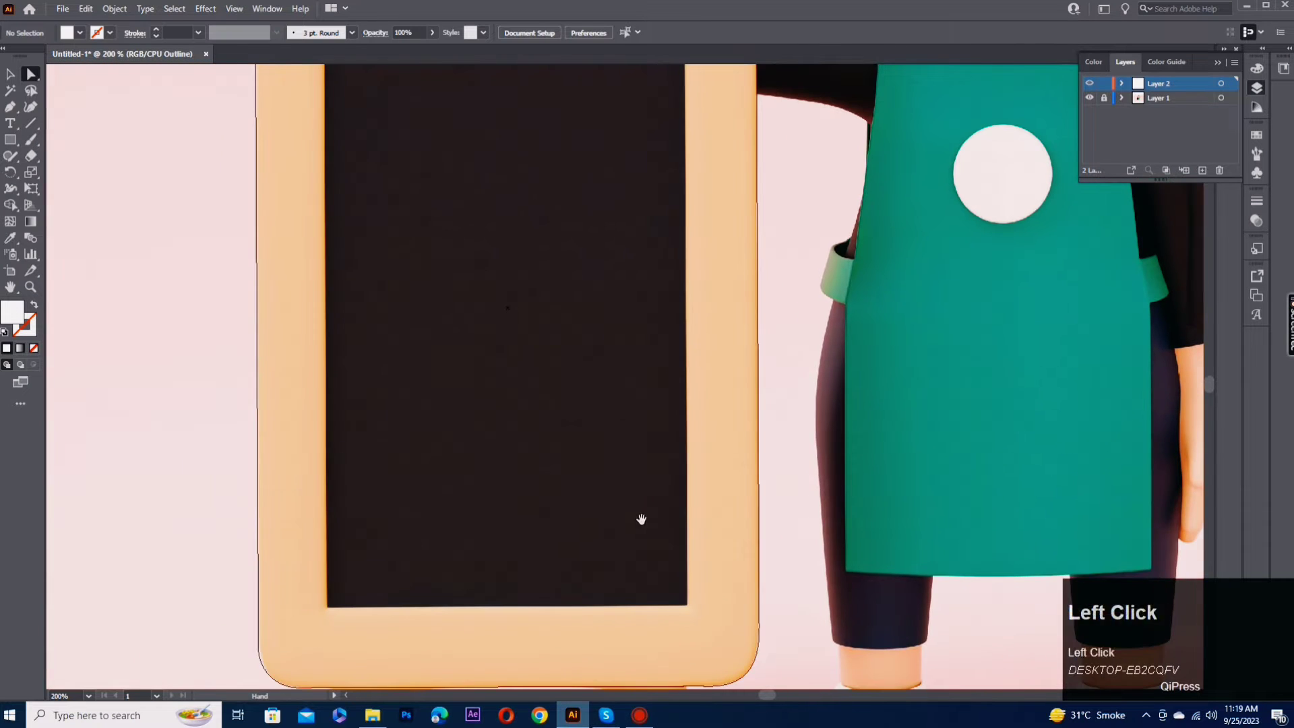
scroll(602, 443, down, 1)
Step: Add a vertical mesh line from the frame's top edge, in line with the chalkboard's right inner edge
click(11, 223)
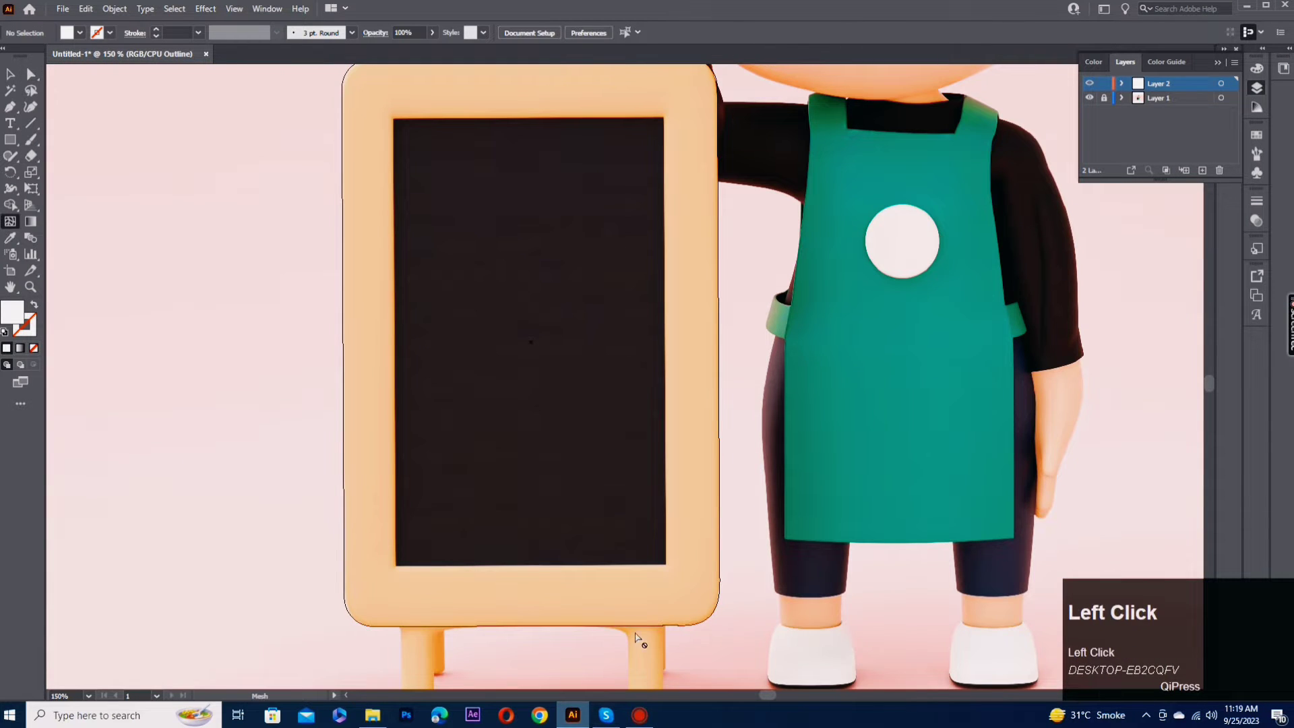
drag(642, 393, 658, 604)
click(684, 273)
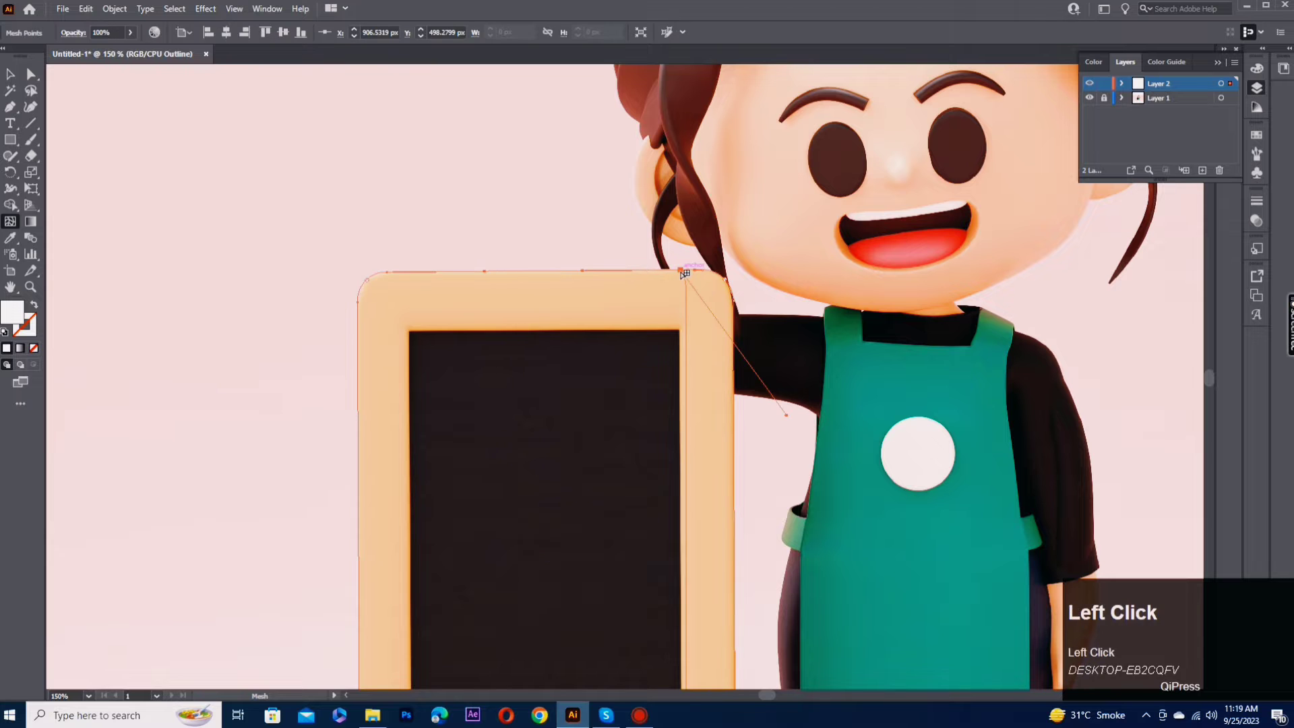
Step: Delete the extra anchor points along the new vertical mesh line near its upper and lower ends
drag(670, 547, 643, 558)
scroll(655, 315, up, 4)
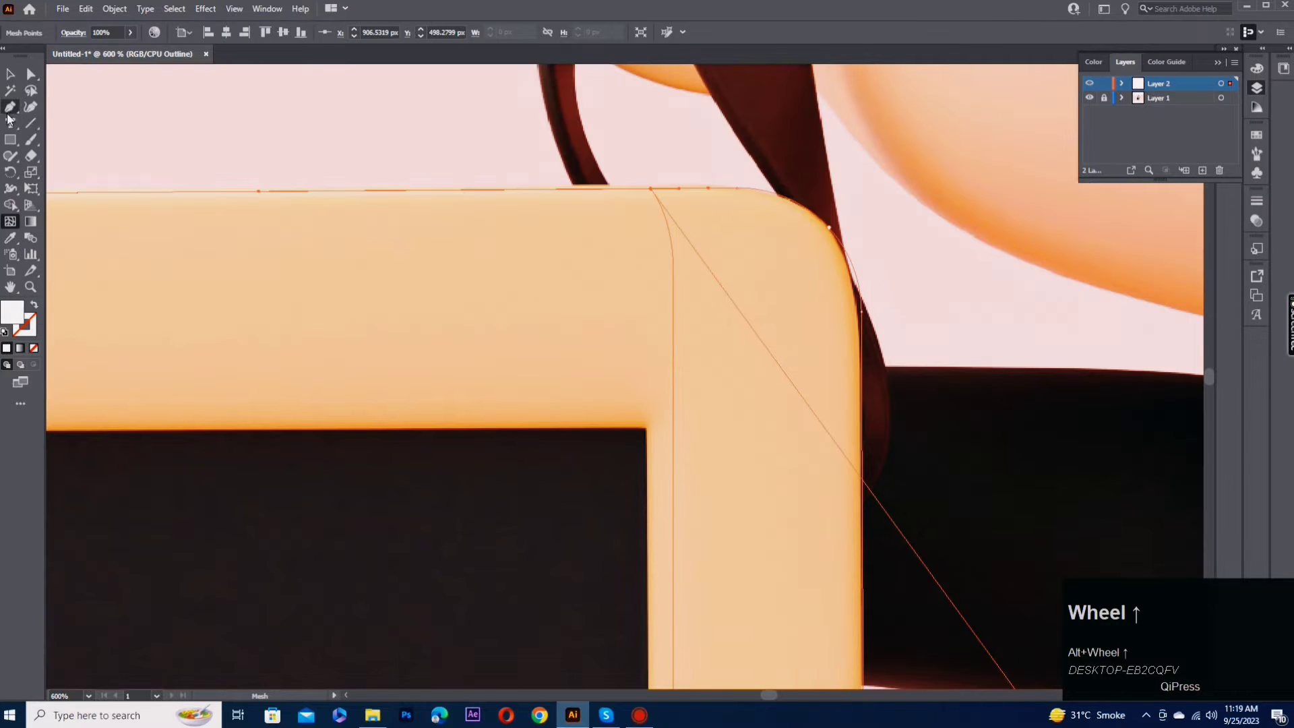
right_click(8, 116)
click(64, 135)
click(667, 274)
drag(694, 422, 626, 38)
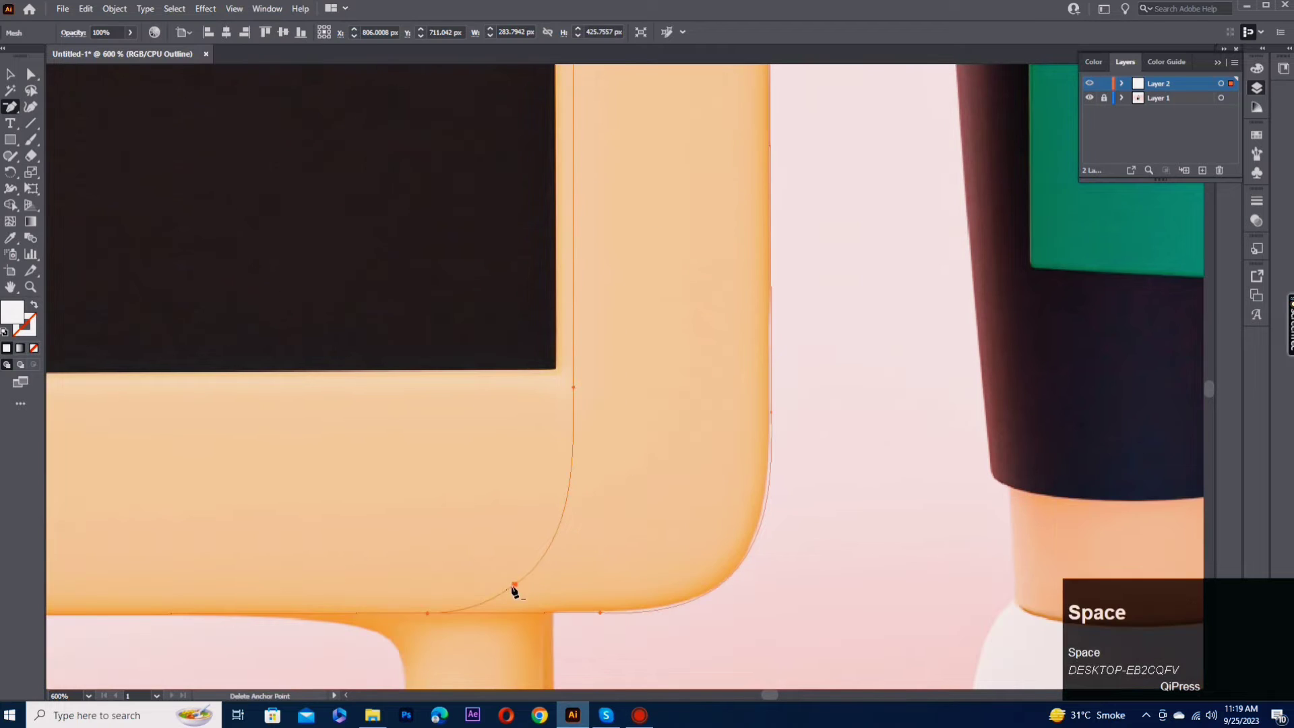
click(514, 587)
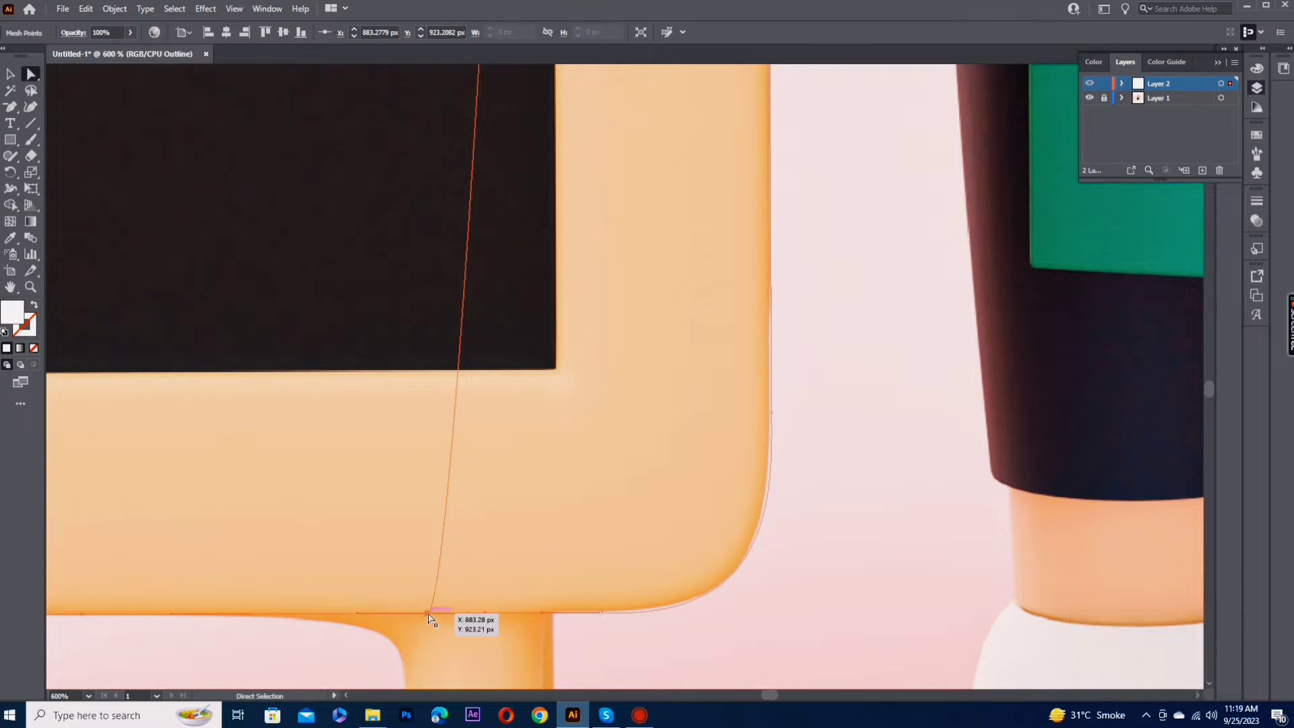
Step: Move the vertical line's bottom mesh point into line with the chalkboard's right inner edge and shorten its handle
drag(430, 612, 547, 616)
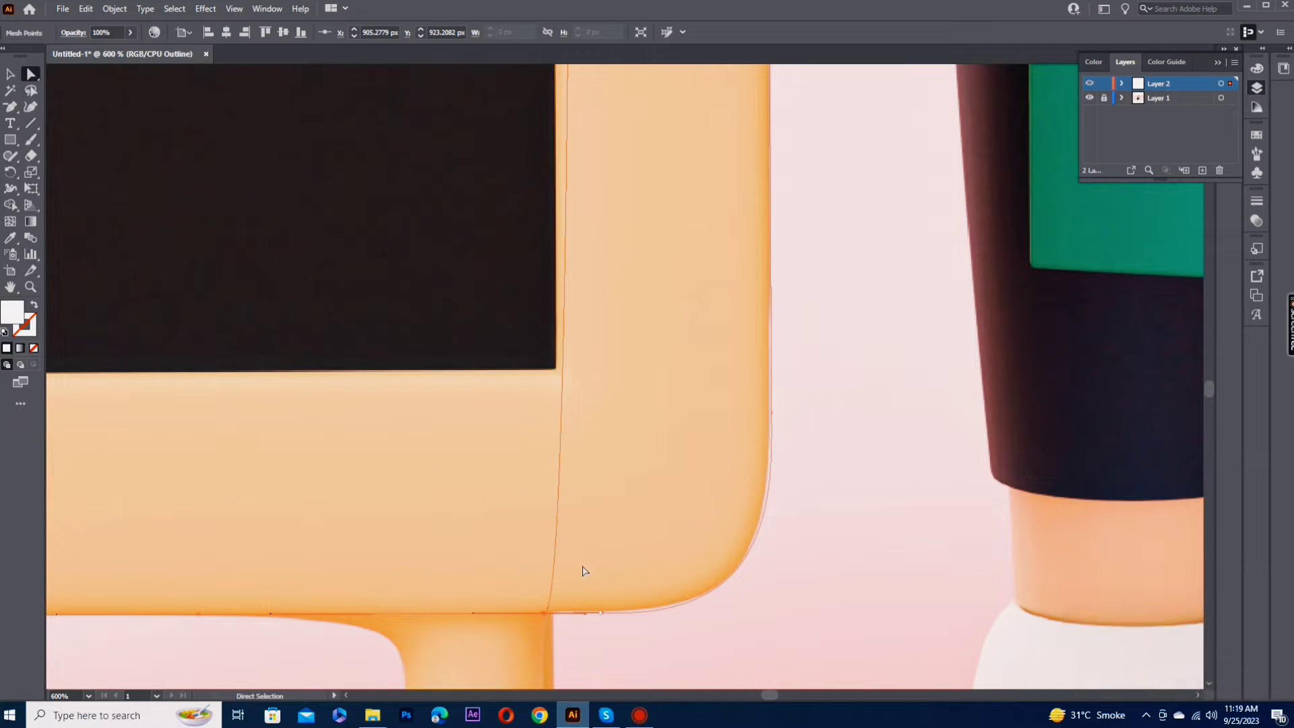
click(548, 613)
scroll(580, 615, up, 5)
drag(582, 619, 364, 476)
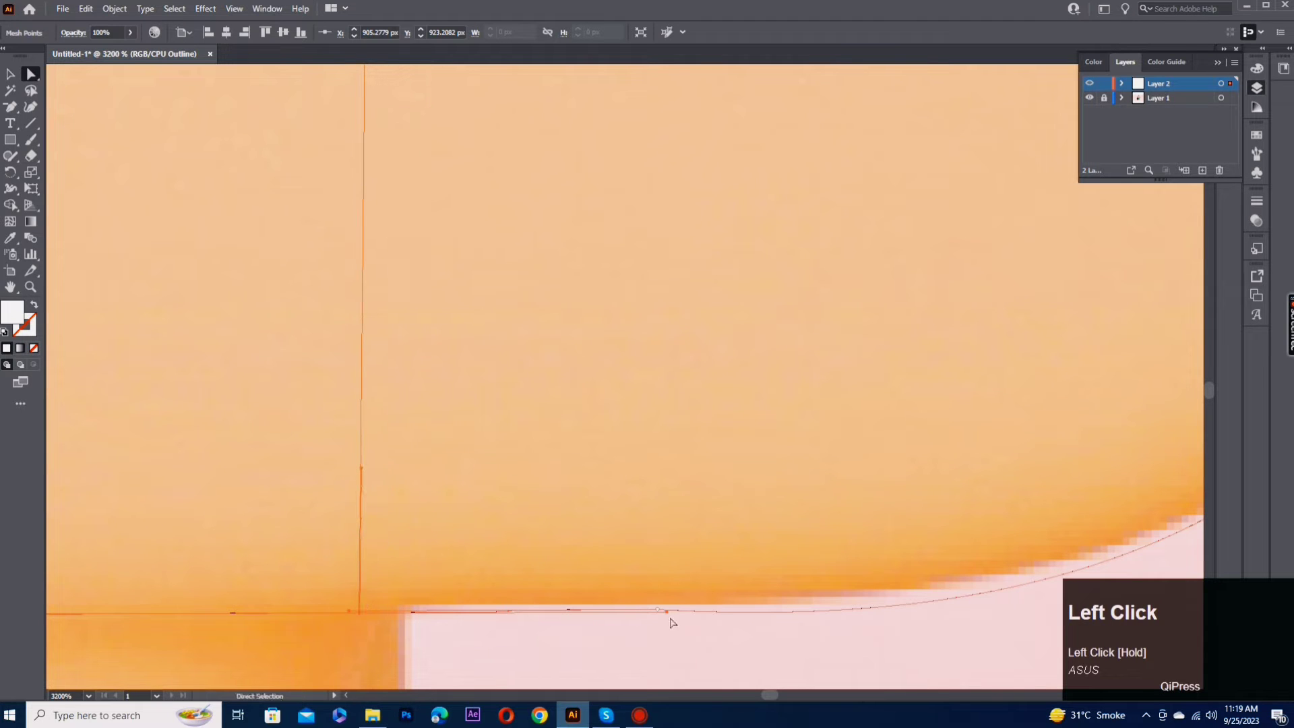
drag(671, 620, 378, 616)
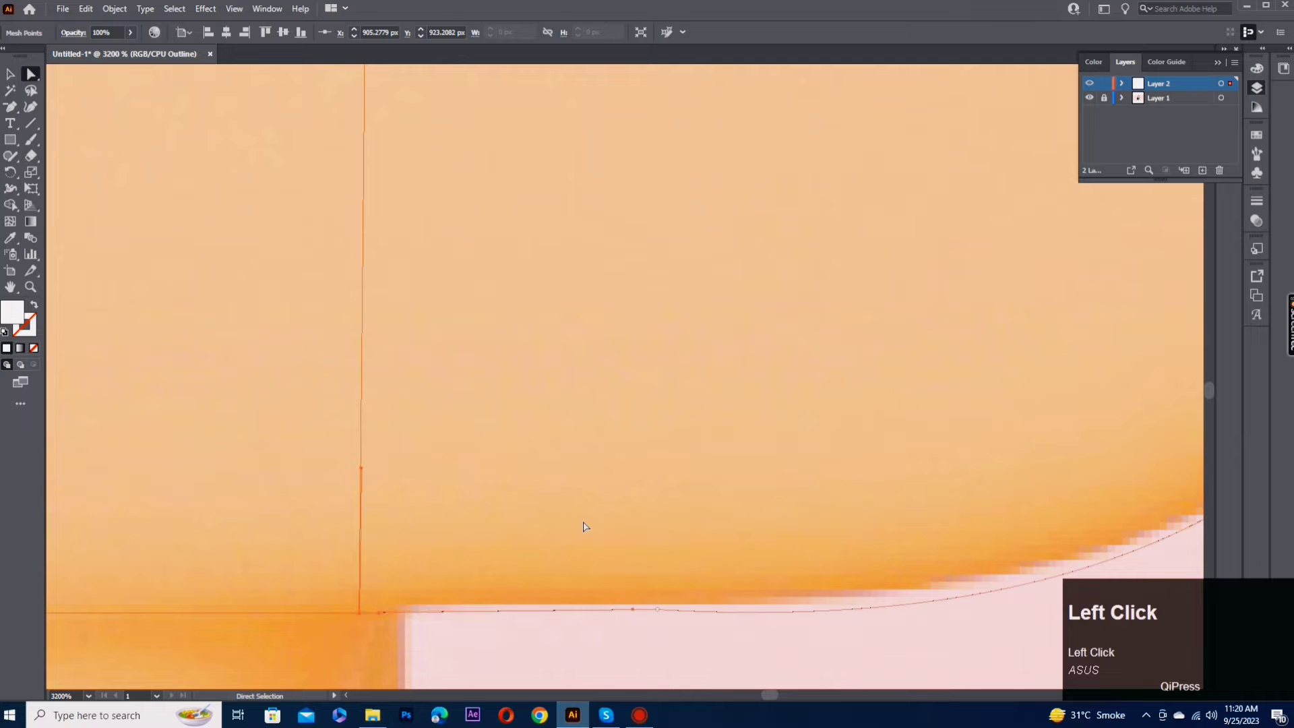
scroll(585, 527, down, 2)
click(578, 574)
scroll(548, 621, down, 3)
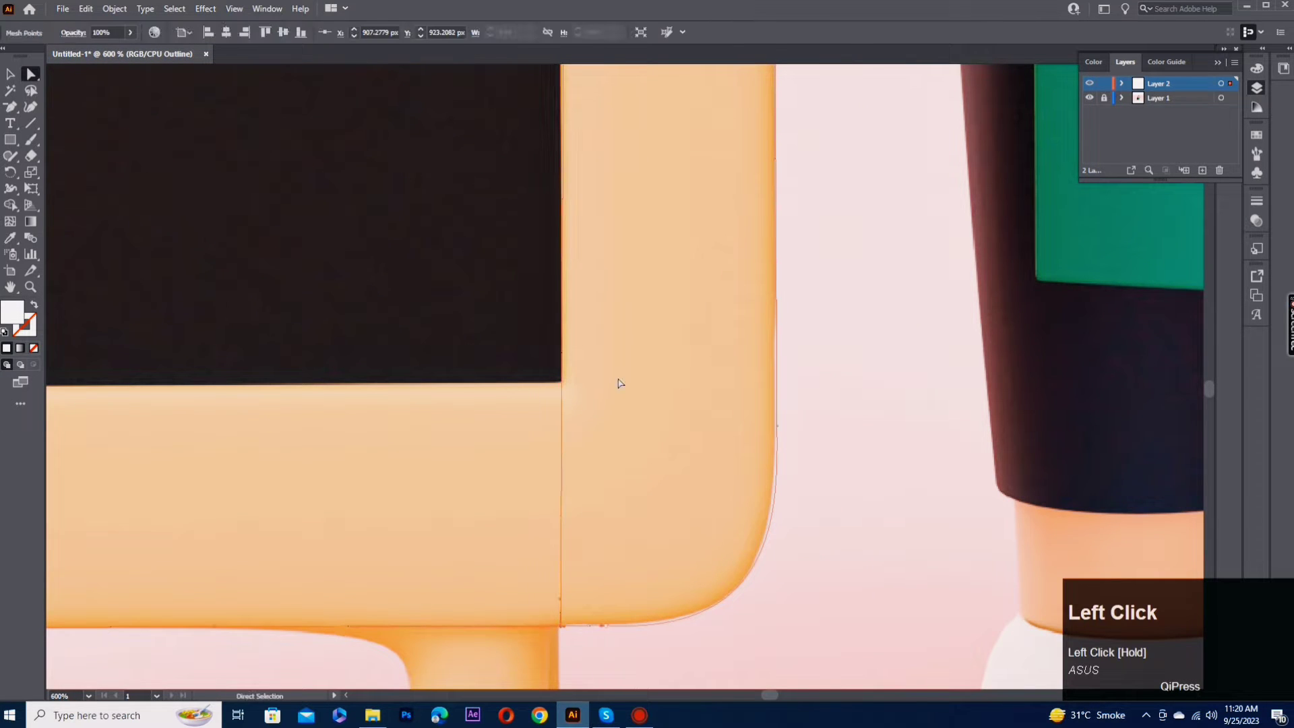
Step: Adjust the handle of the vertical line's top mesh point so the line follows the chalkboard's right inner edge
drag(618, 379, 670, 376)
scroll(670, 303, down, 1)
drag(670, 304, 678, 347)
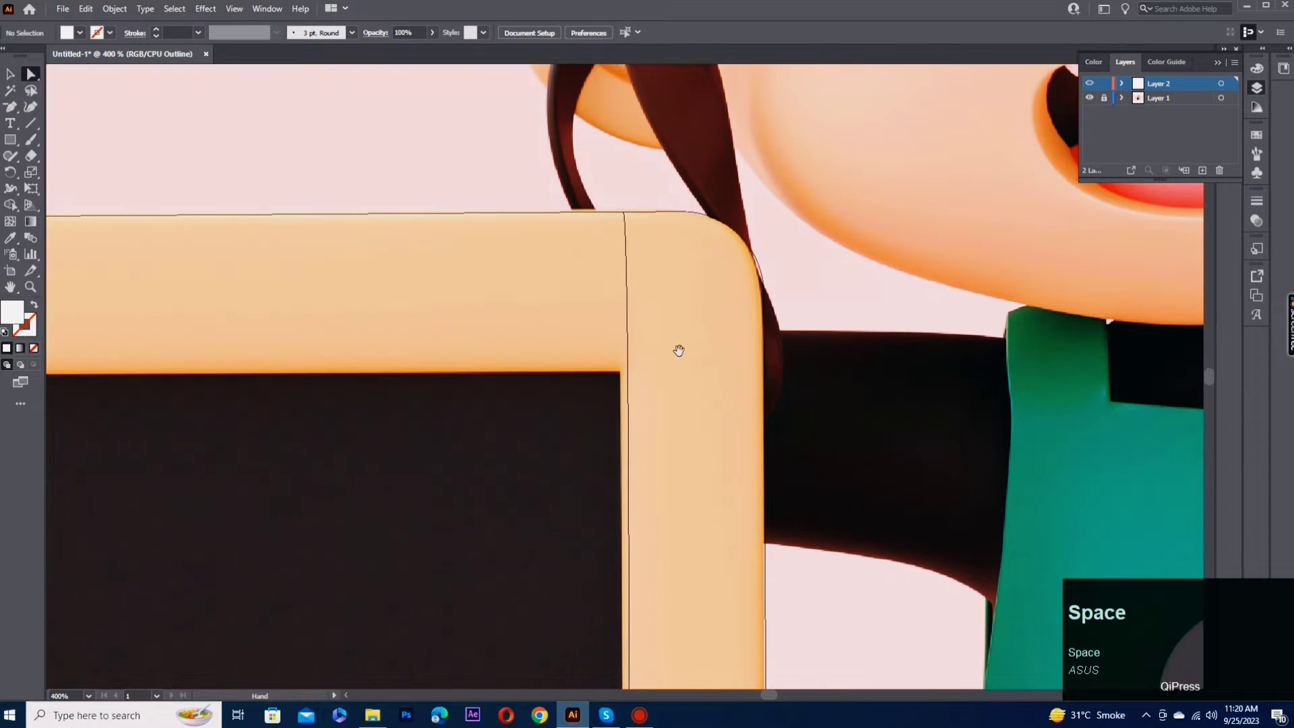
click(629, 214)
scroll(629, 214, up, 2)
mouse_move(621, 209)
mouse_down()
mouse_move(593, 205)
mouse_move(607, 198)
mouse_move(616, 233)
mouse_up()
click(690, 520)
scroll(751, 485, down, 2)
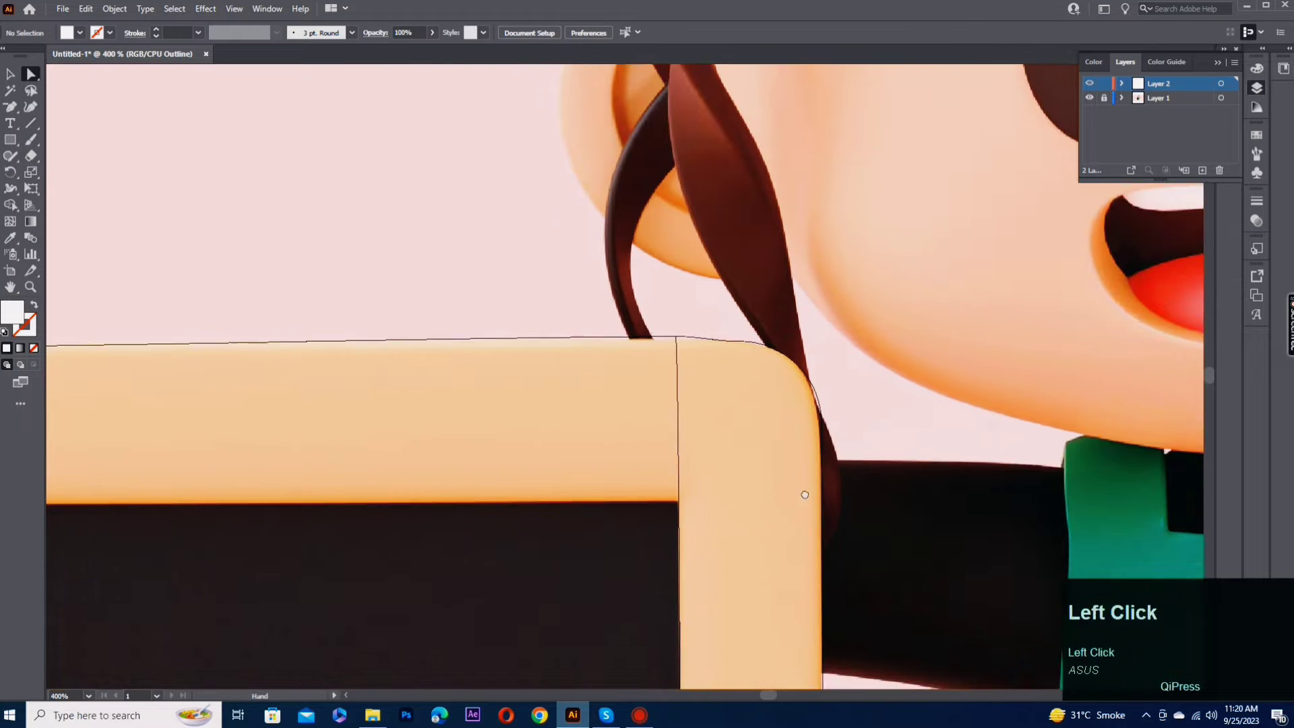
Step: Nudge the vertical line's top mesh point up onto the frame's top edge
drag(729, 552, 1012, 452)
click(962, 245)
key(Up)
key(Up)
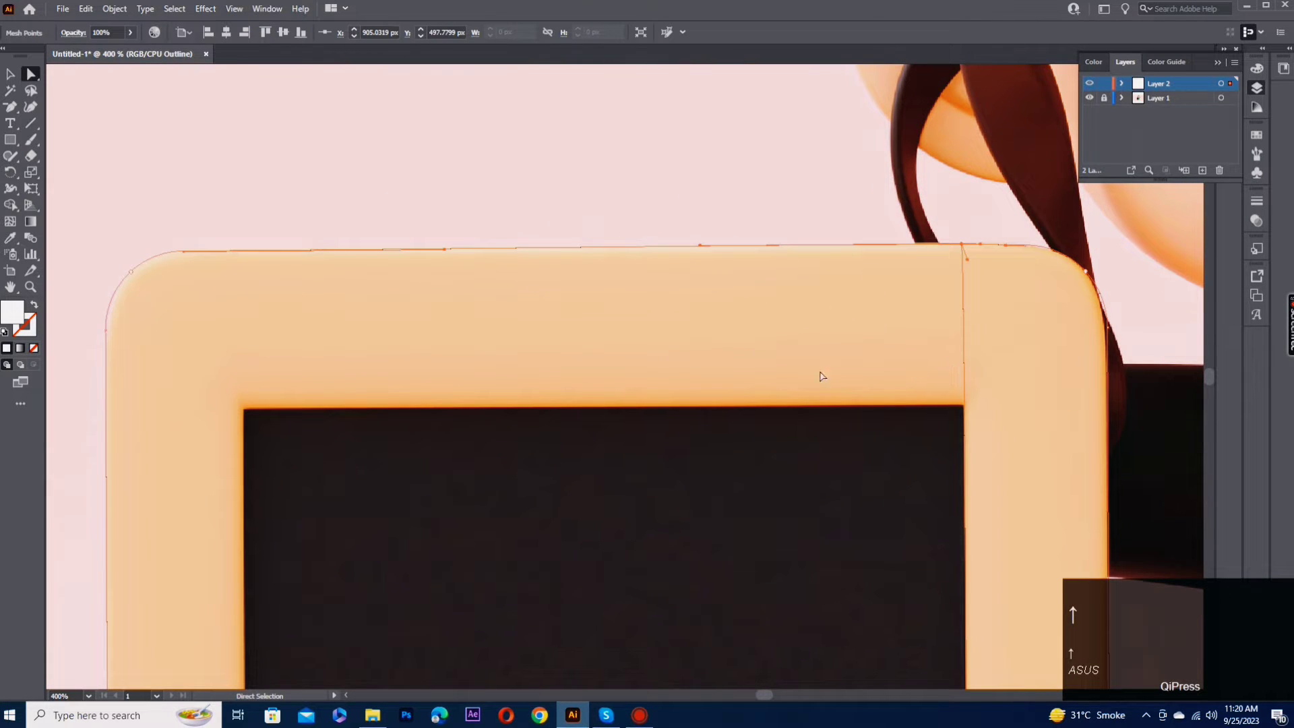
Step: Add a horizontal mesh line from the frame's right edge near the chalkboard's top and delete its extra anchor points
click(12, 222)
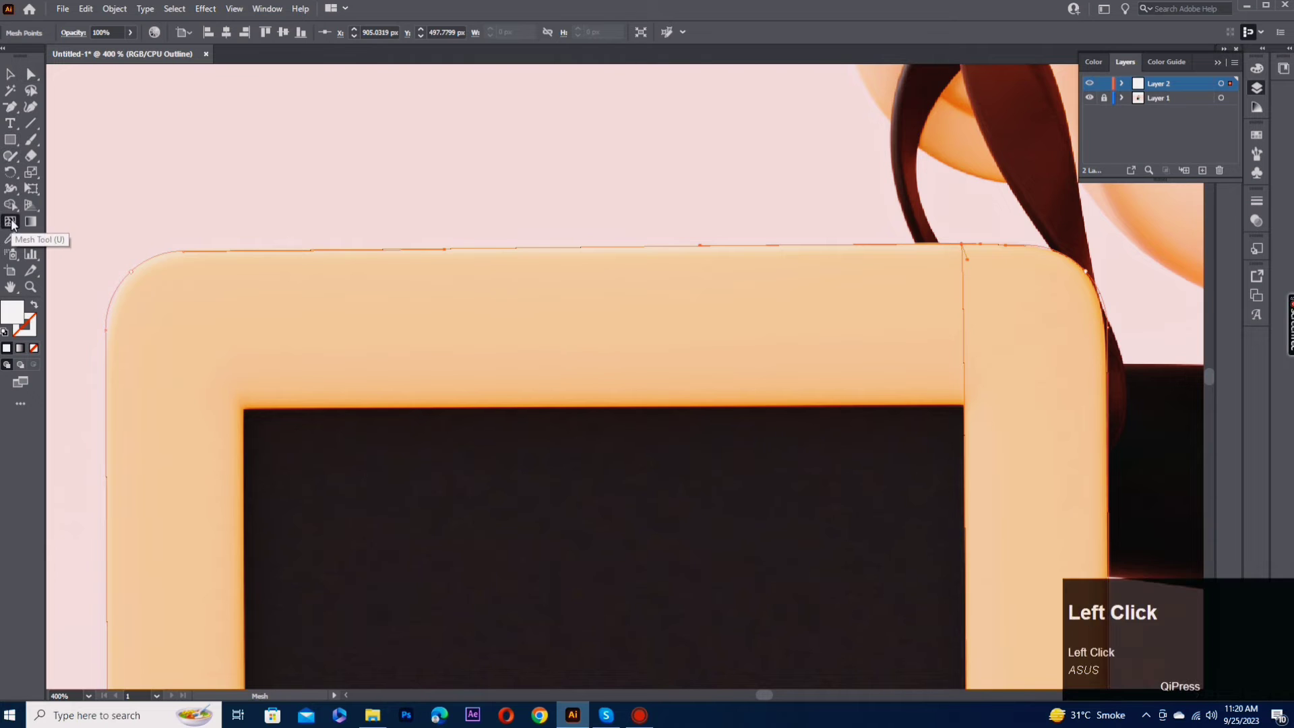
click(1112, 402)
click(11, 107)
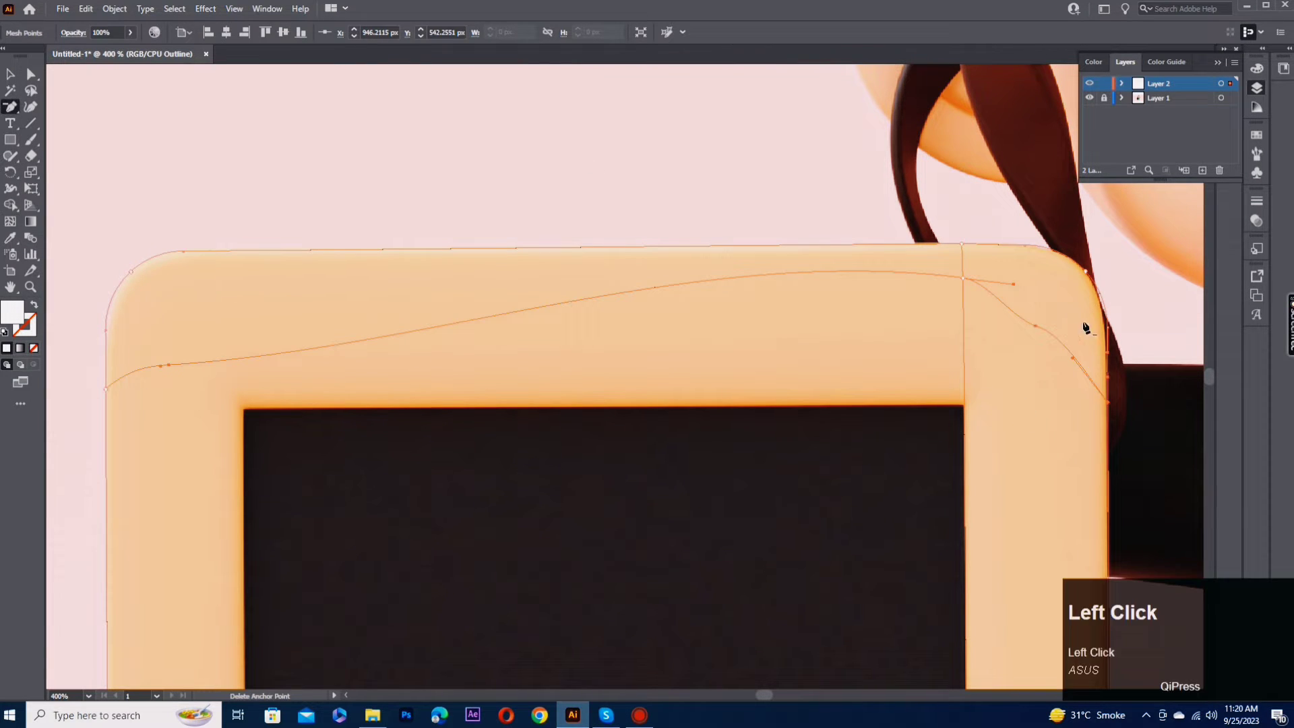
click(169, 364)
click(161, 367)
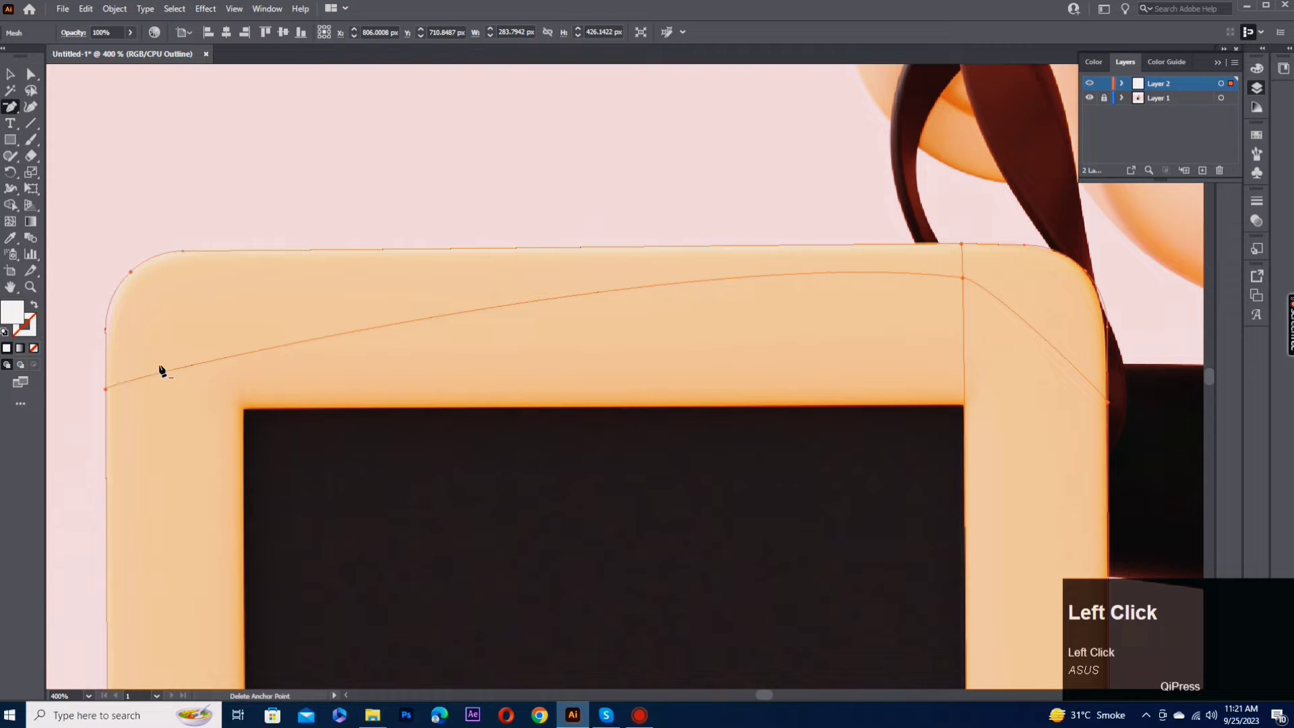
Step: Move the intersection of the two mesh lines onto the chalkboard's upper-right inner corner
drag(962, 279, 965, 409)
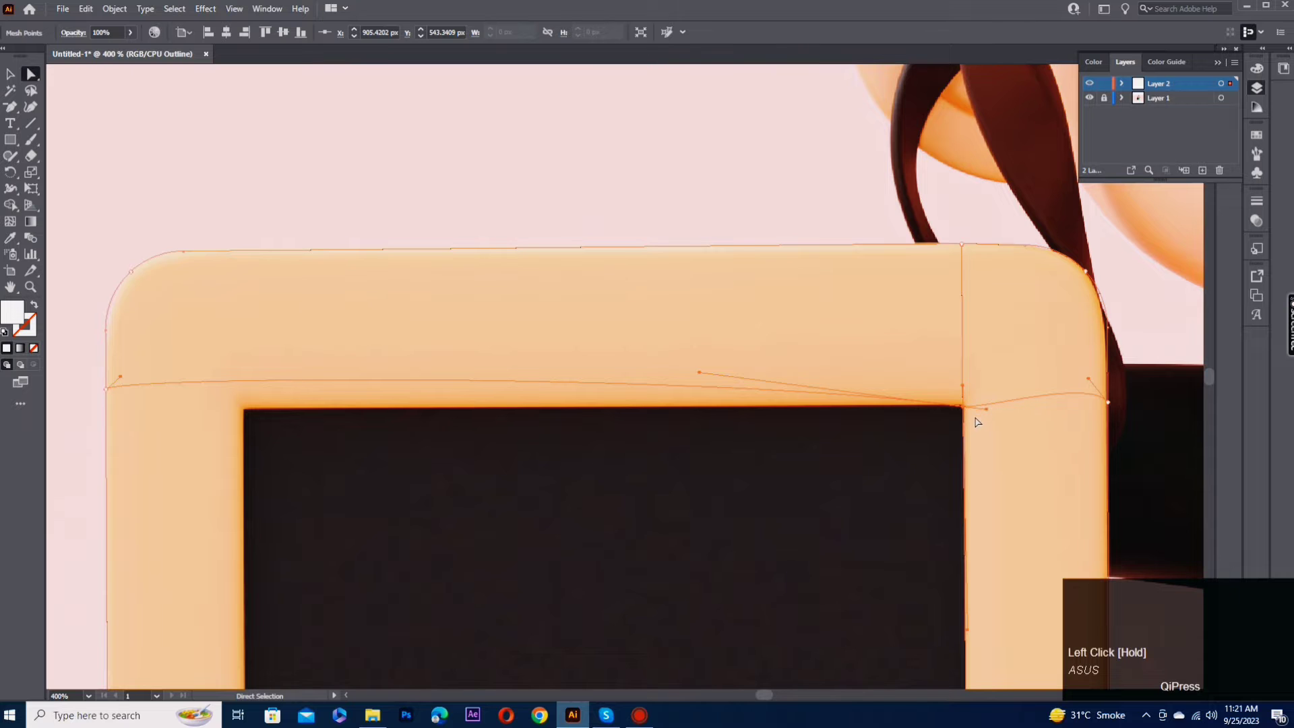
alt+scroll(965, 412, up, 4)
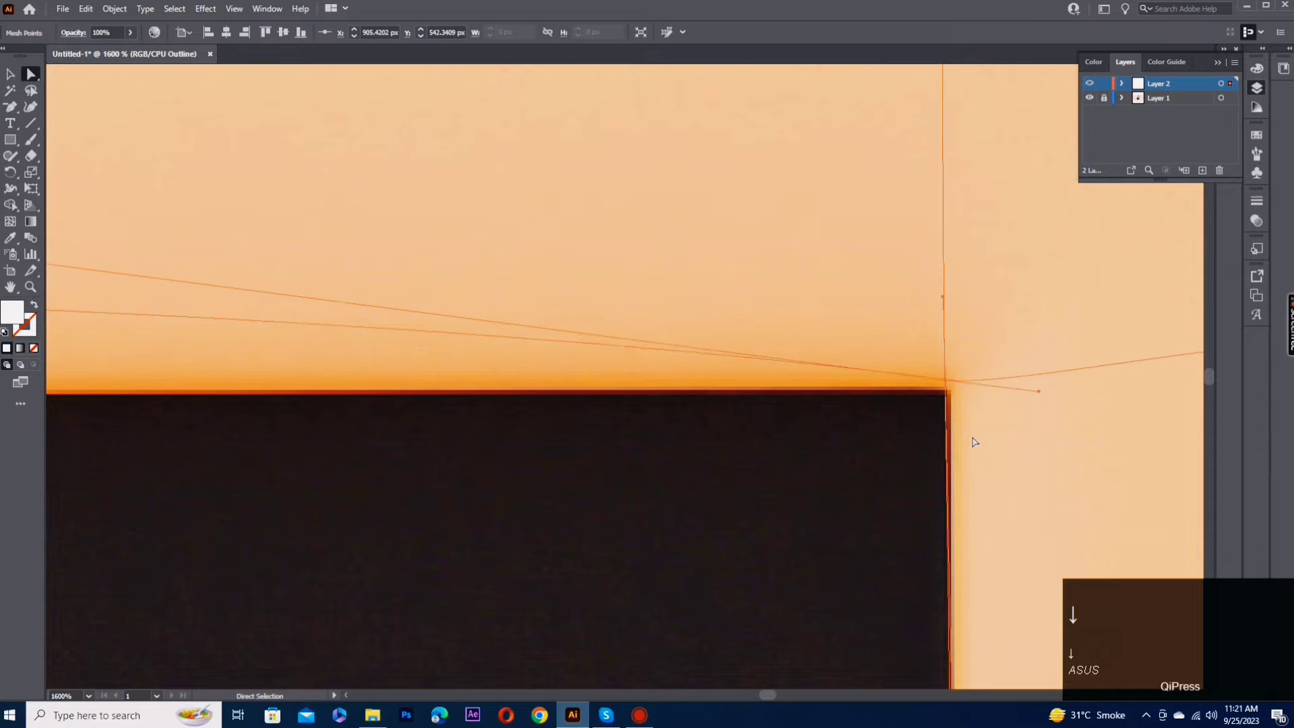
drag(948, 400, 946, 391)
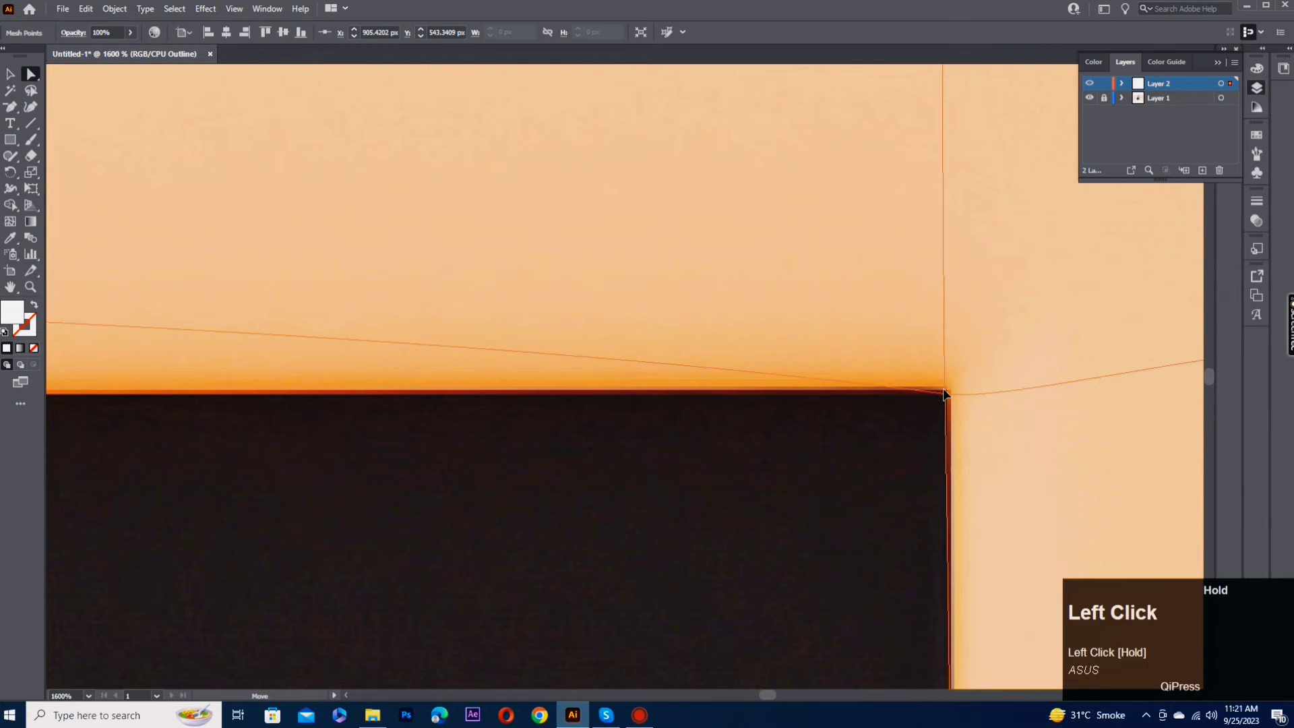
alt+scroll(945, 390, down, 3)
Step: Straighten the horizontal mesh line along the chalkboard's upper inner edge by adjusting its handles at the corner and both sides
key(space)
drag(1167, 330, 1053, 397)
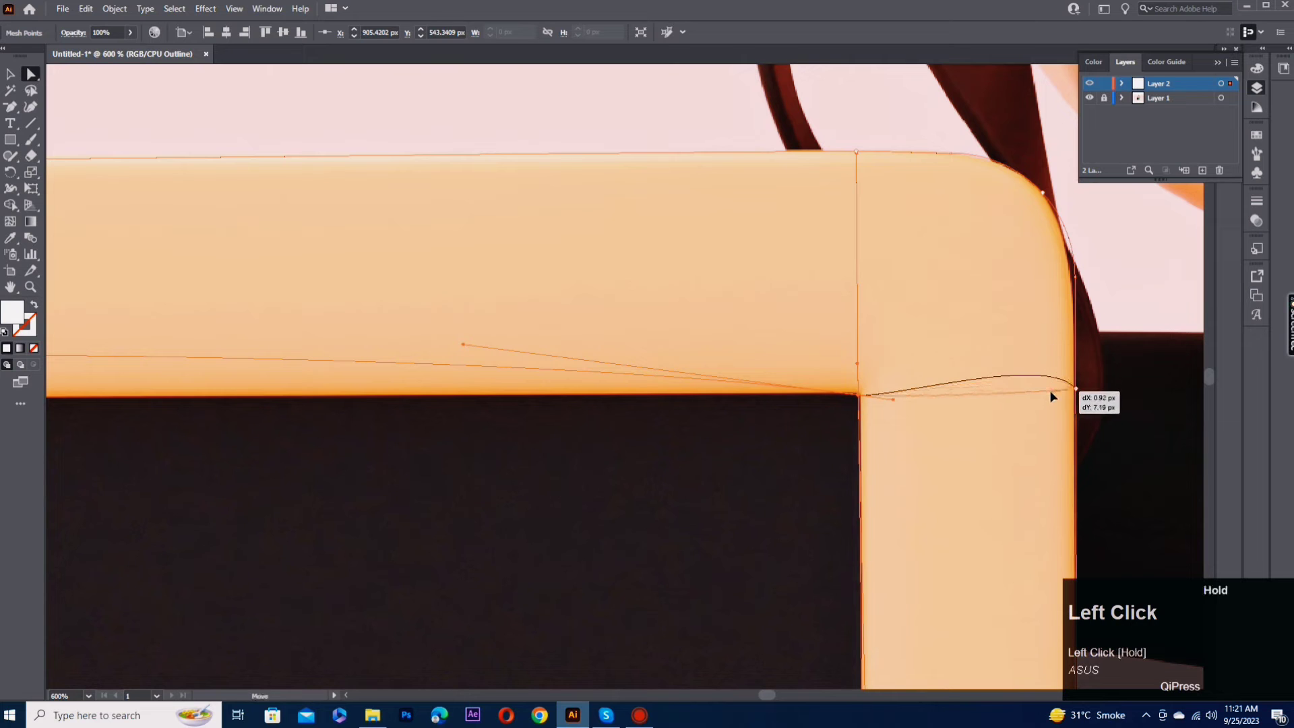
drag(892, 400, 901, 393)
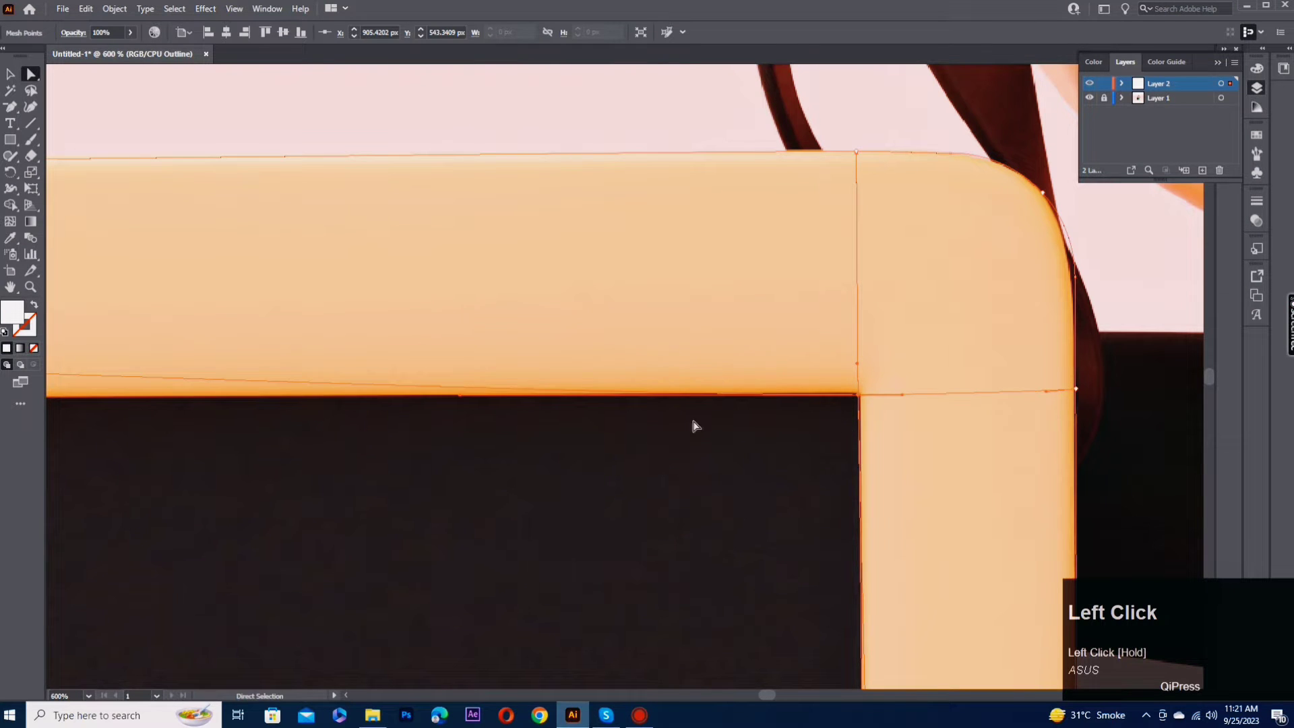
key(space)
drag(524, 450, 1276, 453)
drag(326, 369, 387, 397)
click(545, 428)
Step: Add a second vertical mesh line from the frame's top edge, above the chalkboard's upper-left inner corner
key(space)
drag(647, 485, 528, 457)
click(10, 222)
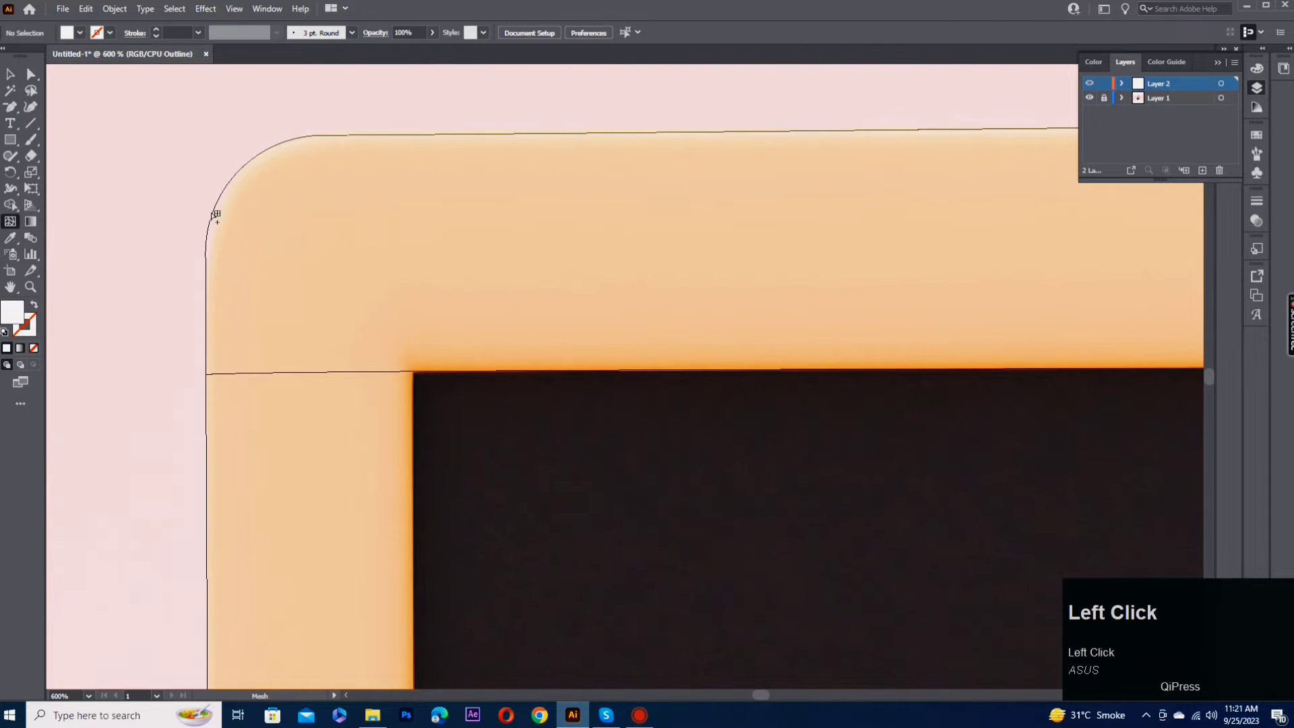
click(409, 136)
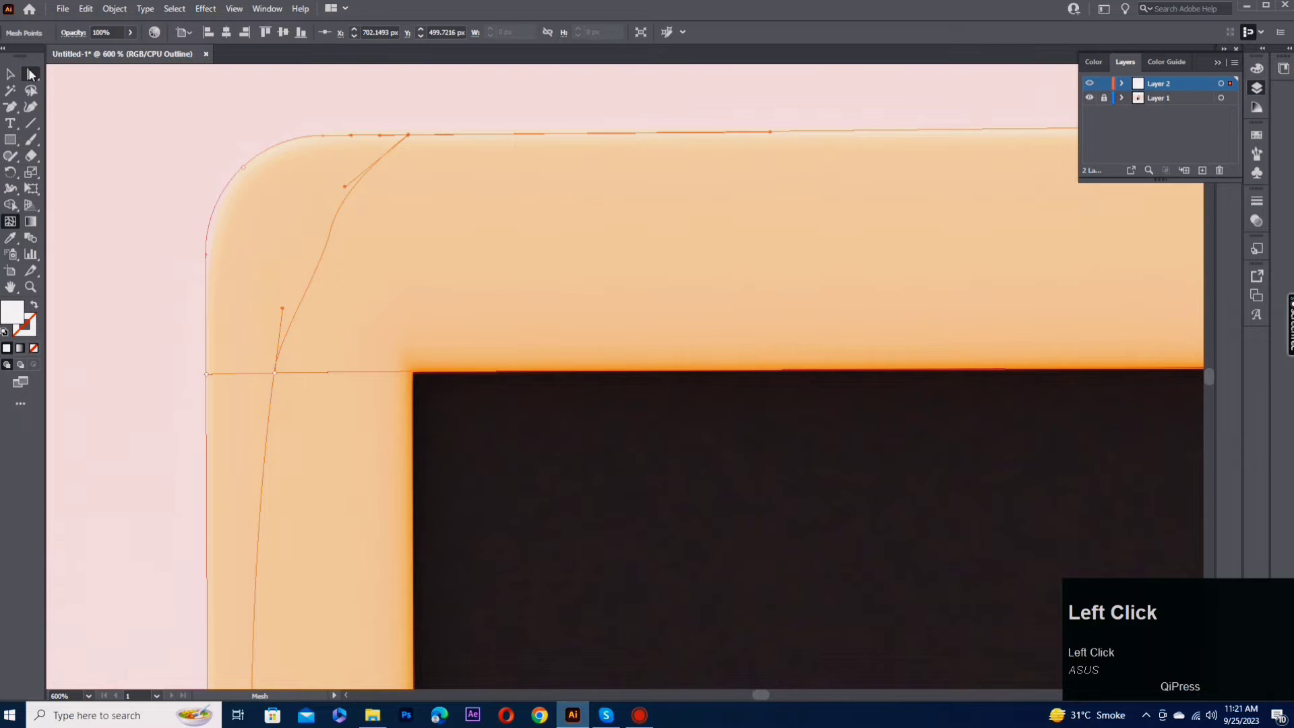
Step: Move the second vertical mesh line's intersection onto the chalkboard's upper-left inner corner and straighten the segment above it
click(10, 107)
click(330, 236)
click(30, 74)
drag(274, 373, 414, 372)
drag(408, 135, 413, 135)
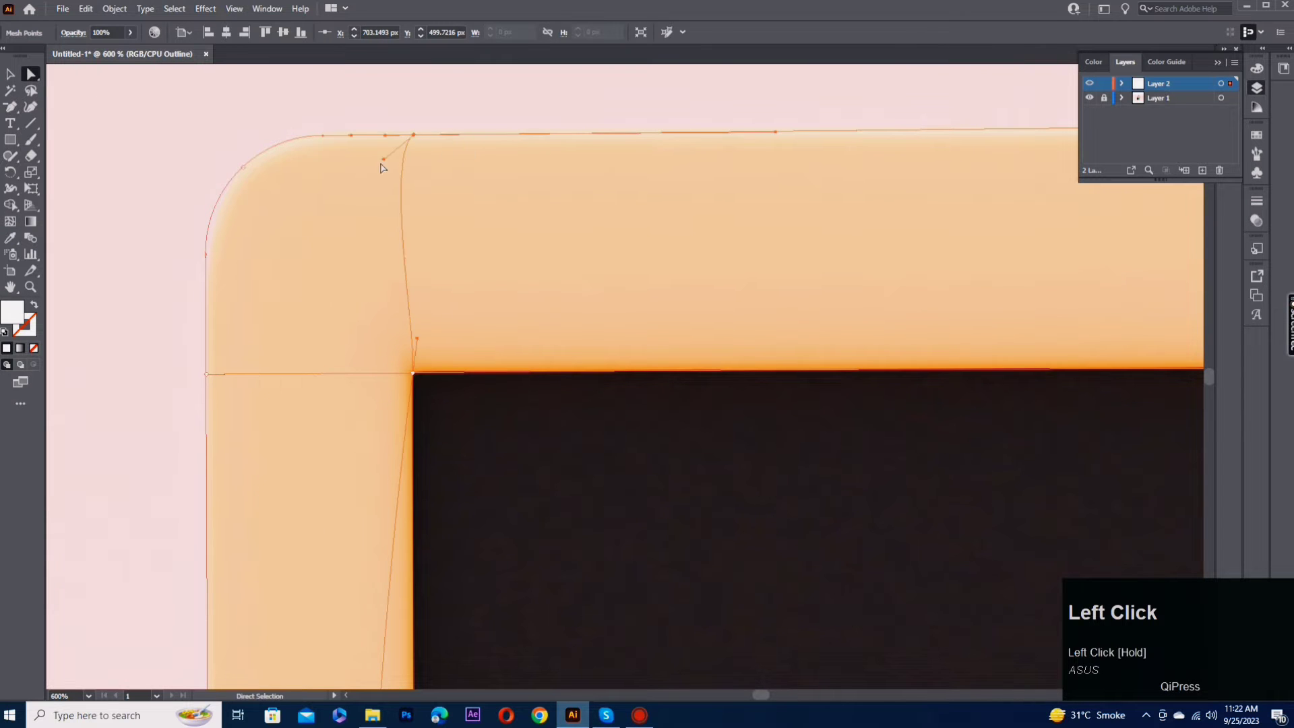
drag(417, 339, 413, 339)
Step: Add a horizontal mesh line from the frame's left edge near the chalkboard's bottom and snap its left intersection to the lower-left inner corner
scroll(423, 269, down, 6)
scroll(450, 477, up, 4)
click(10, 222)
click(239, 459)
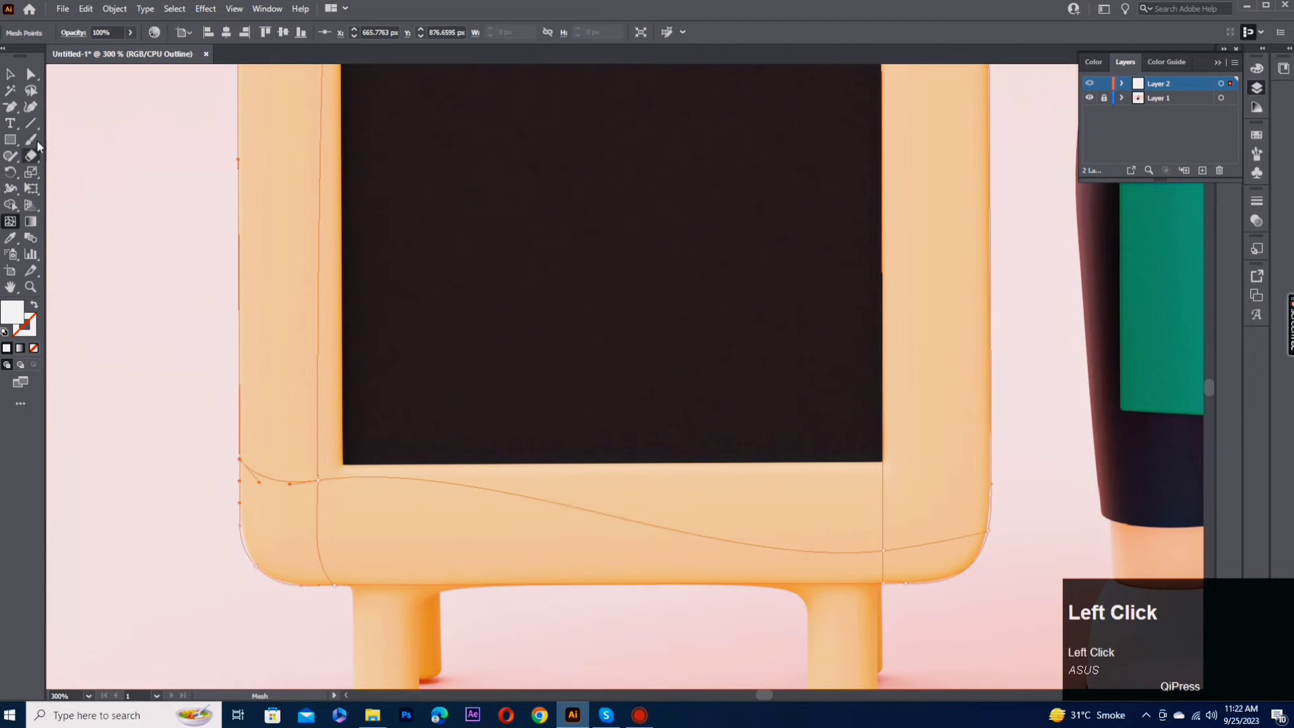
click(10, 107)
click(31, 74)
click(316, 481)
drag(317, 480, 342, 464)
drag(240, 460, 314, 465)
Step: Move the new line's right intersection onto the chalkboard's lower-right inner corner and level the line along the lower inner edge
click(883, 551)
drag(883, 551, 883, 463)
drag(716, 481, 775, 463)
click(988, 531)
key(space)
drag(989, 531, 825, 469)
Step: Straighten the vertical mesh line above and below the chalkboard's lower-right inner corner by adjusting its handles
scroll(825, 468, up, 2)
click(10, 107)
click(31, 74)
drag(744, 430, 751, 381)
drag(752, 514, 759, 638)
click(795, 593)
Step: Align the left vertical mesh line's bottom end under the chalkboard's lower-left inner corner and straighten its lower segment
scroll(775, 585, down, 3)
scroll(378, 612, up, 3)
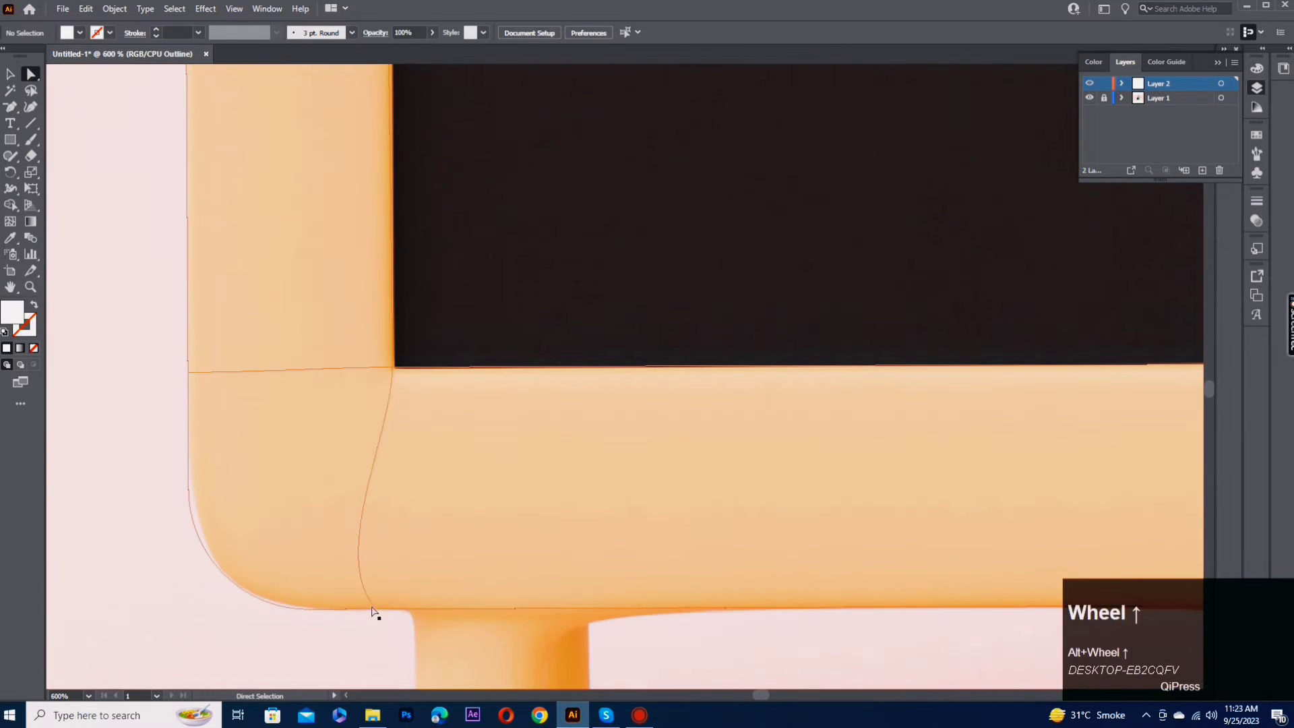
drag(372, 607, 391, 608)
drag(348, 522, 391, 560)
click(422, 512)
Step: Clean up the extra anchor point on the mesh line along the chalkboard's left inner edge and deselect the mesh
scroll(419, 459, down, 4)
drag(418, 459, 409, 530)
click(10, 107)
click(374, 396)
click(30, 74)
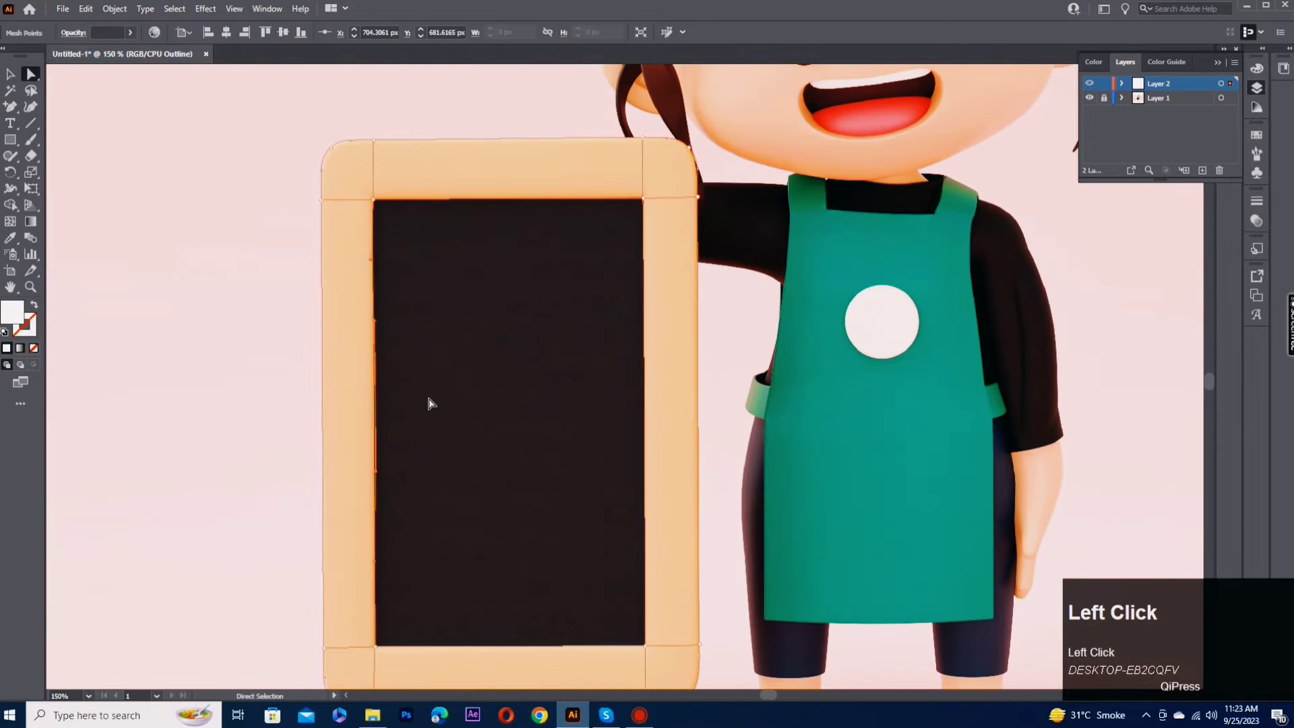
click(428, 403)
Step: Add a vertical and a horizontal mesh line just outside the chalkboard's lower-right inner corner
scroll(526, 508, down, 2)
scroll(523, 619, up, 1)
scroll(650, 523, up, 3)
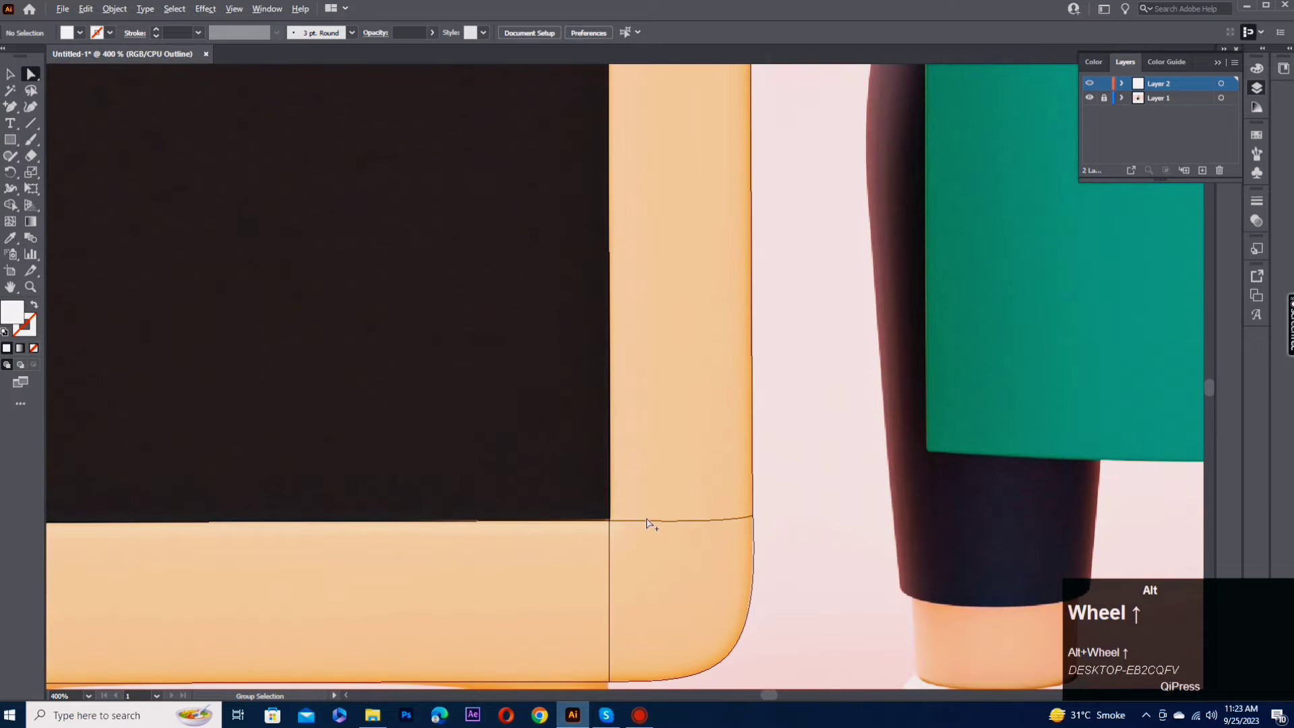
scroll(648, 523, up, 2)
drag(648, 523, 535, 582)
click(10, 221)
click(531, 568)
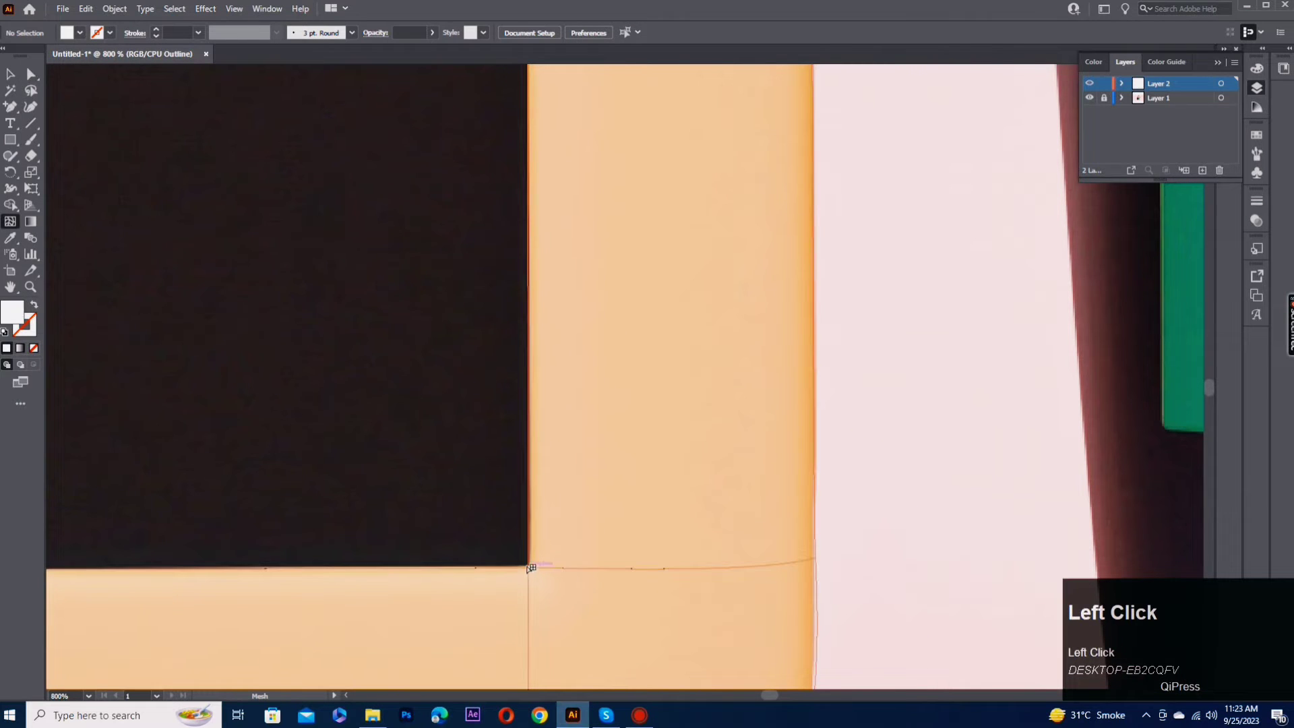
click(532, 574)
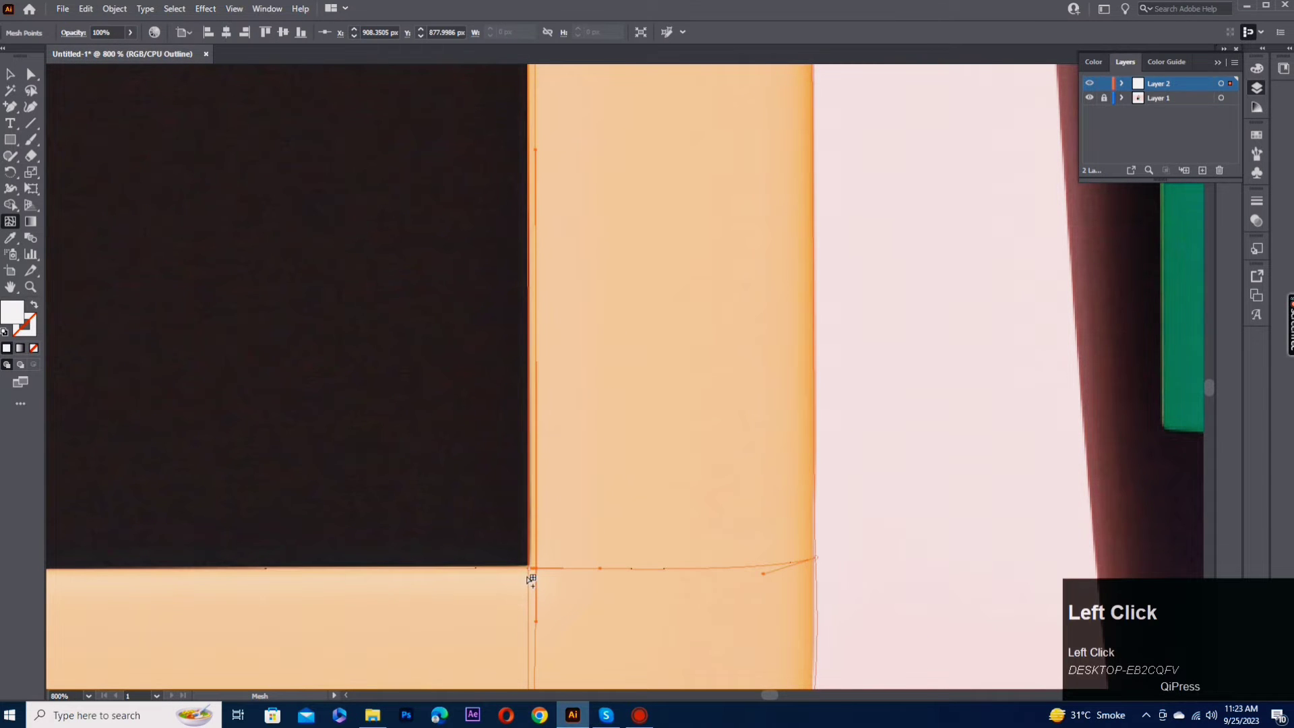
click(531, 579)
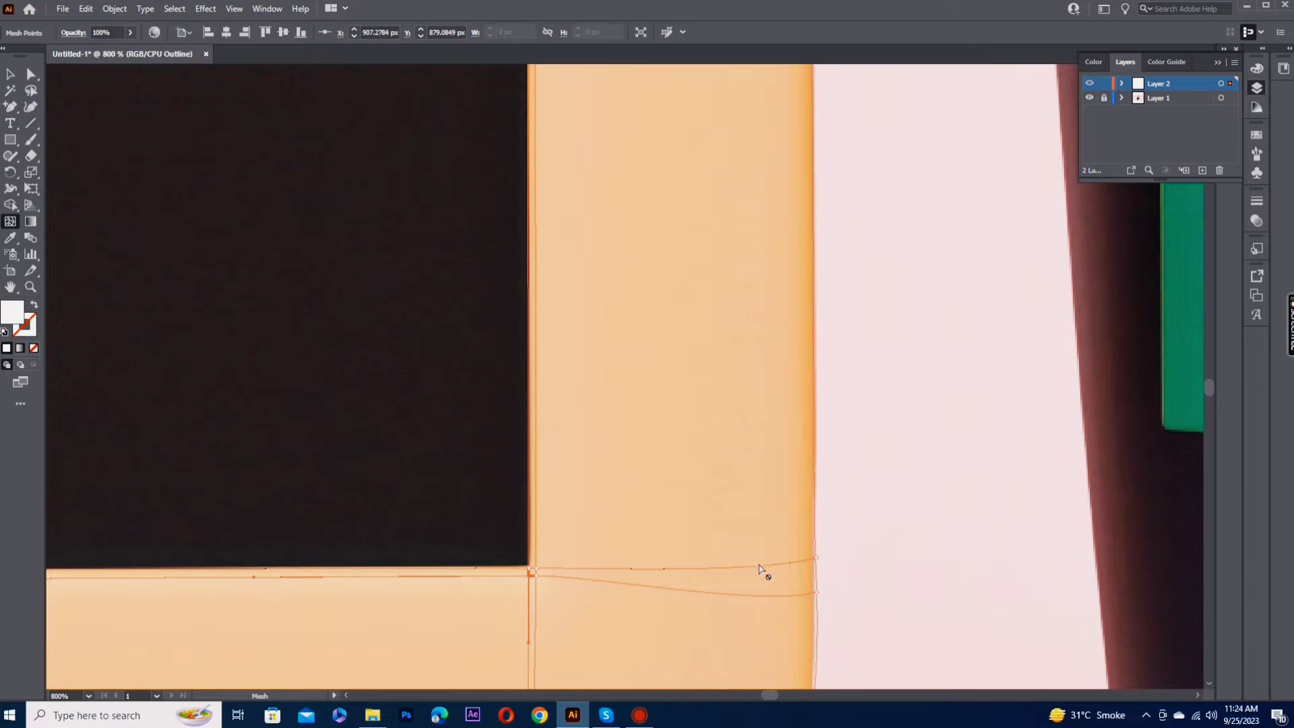
Step: Add mesh lines running just inside the frame's outer right, bottom and left edges
click(738, 573)
key(space)
drag(737, 569, 944, 617)
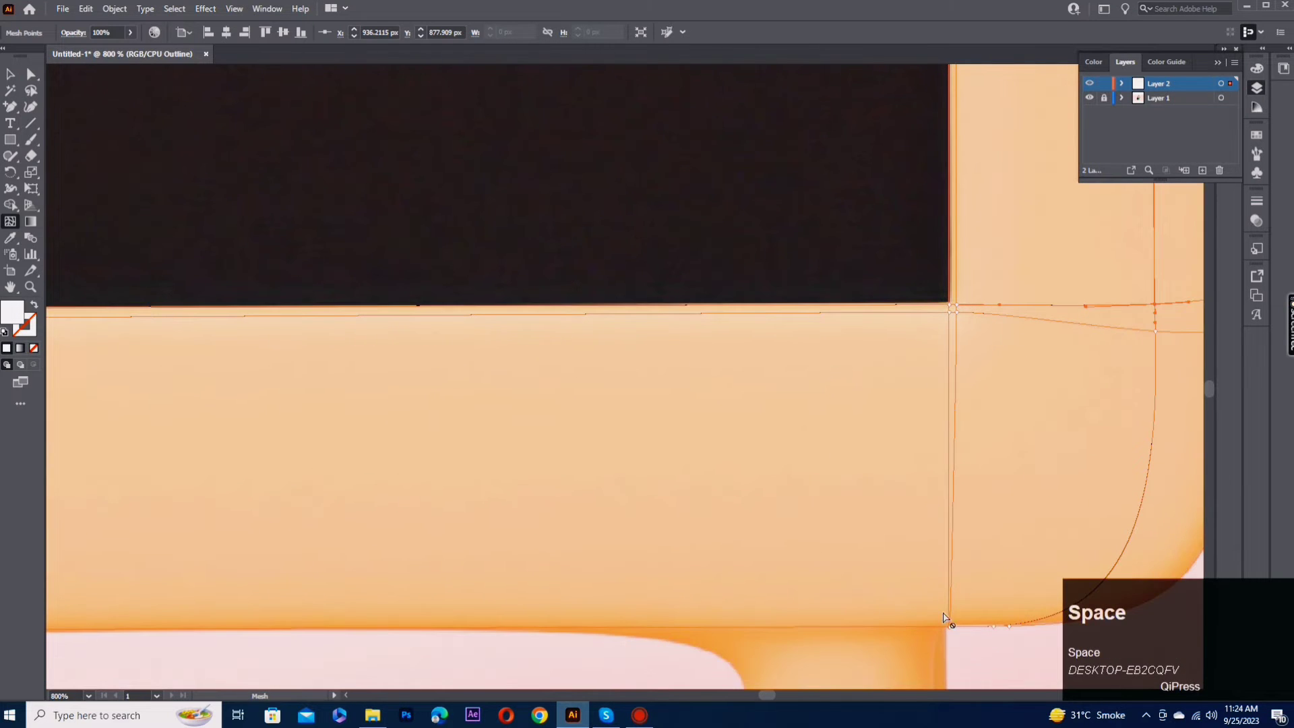
click(954, 616)
drag(134, 446, 904, 616)
click(365, 484)
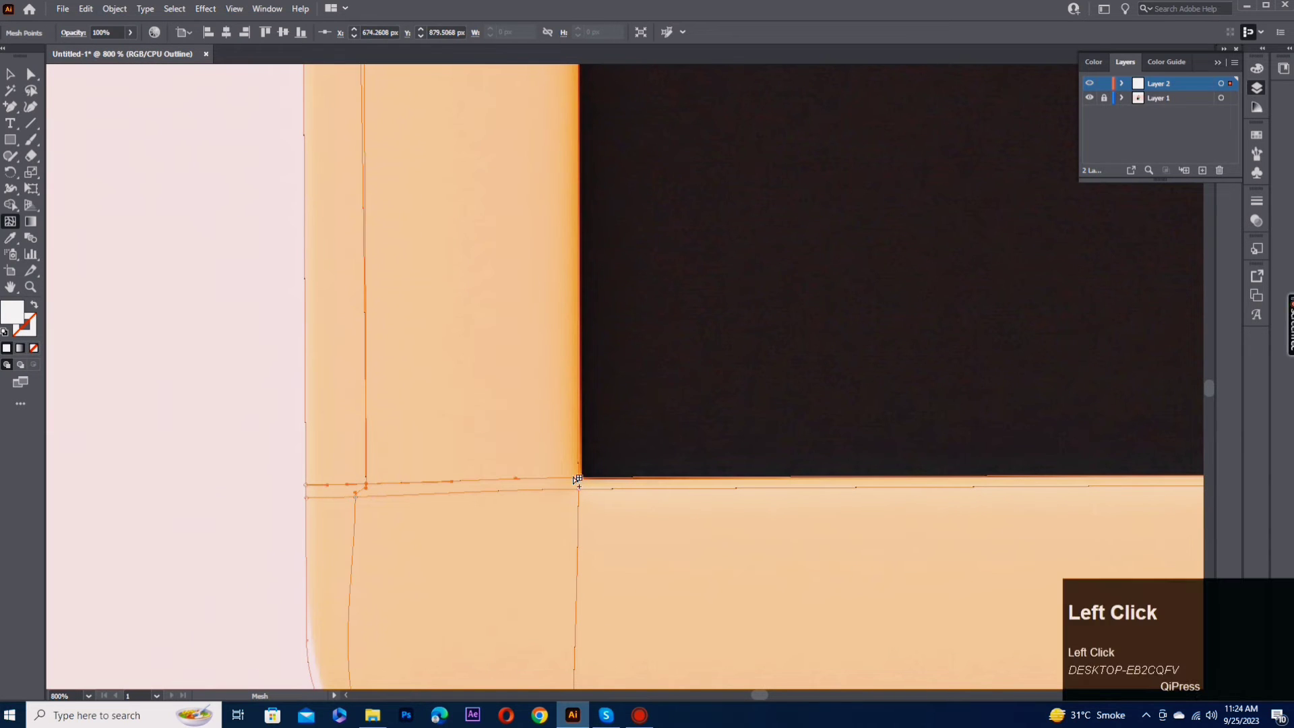
Step: Add a vertical mesh line slightly outside the chalkboard's left inner edge, undoing the first placement that sits too close
click(574, 481)
scroll(573, 477, down, 2)
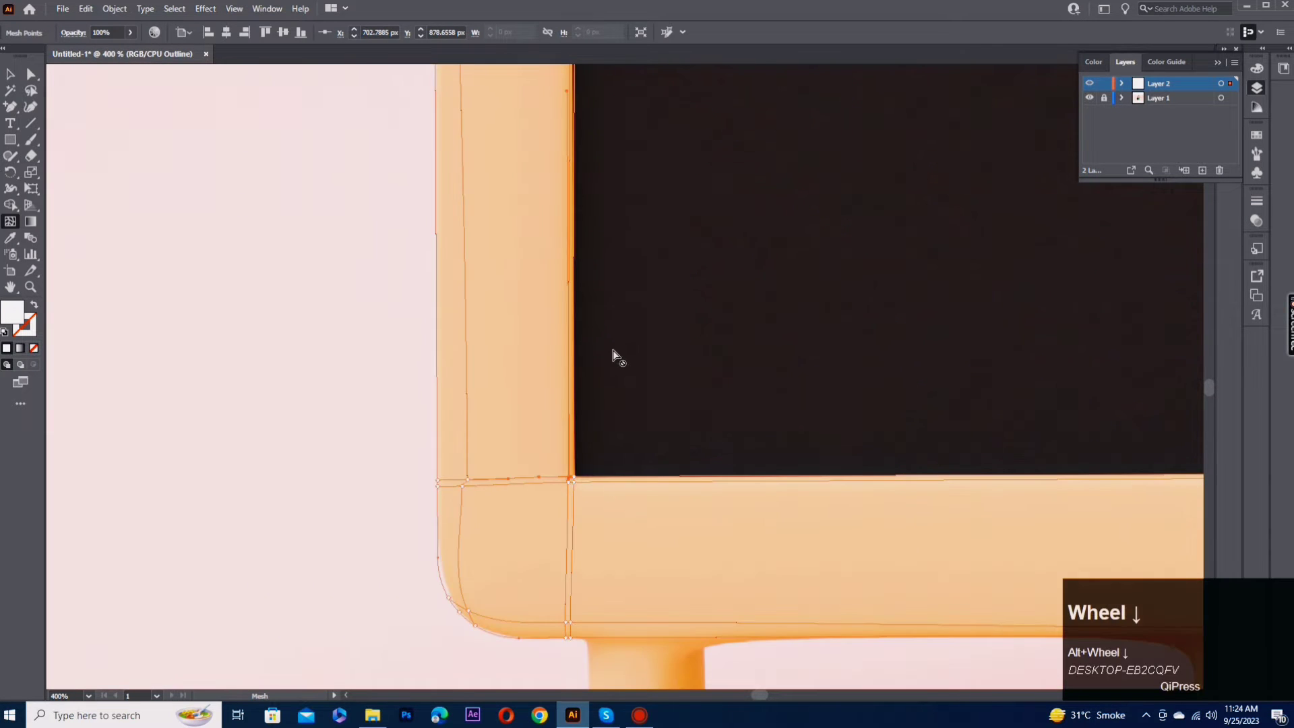
key(ctrl+z)
scroll(573, 474, up, 3)
click(555, 466)
Step: Add one horizontal mesh line just above the chalkboard's upper inner edge and another just below the frame's outer upper edge
scroll(573, 464, down, 6)
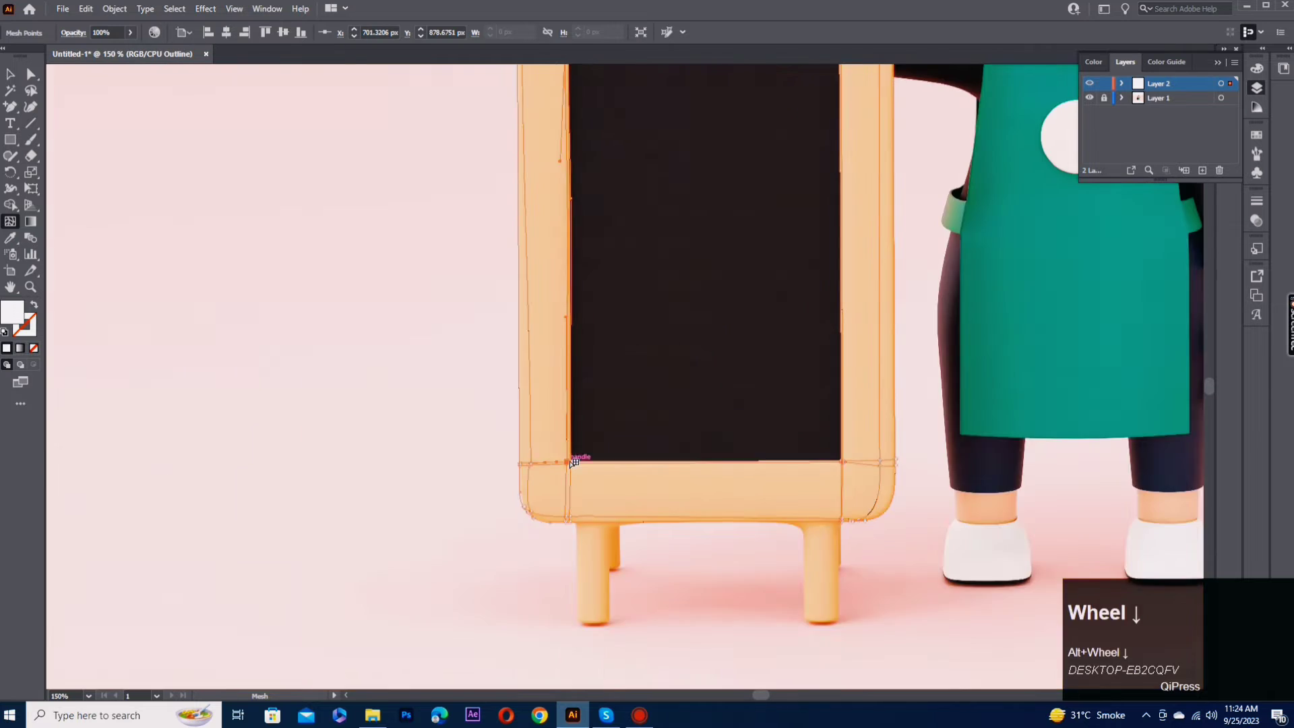
drag(617, 101, 626, 441)
scroll(560, 504, up, 5)
click(549, 497)
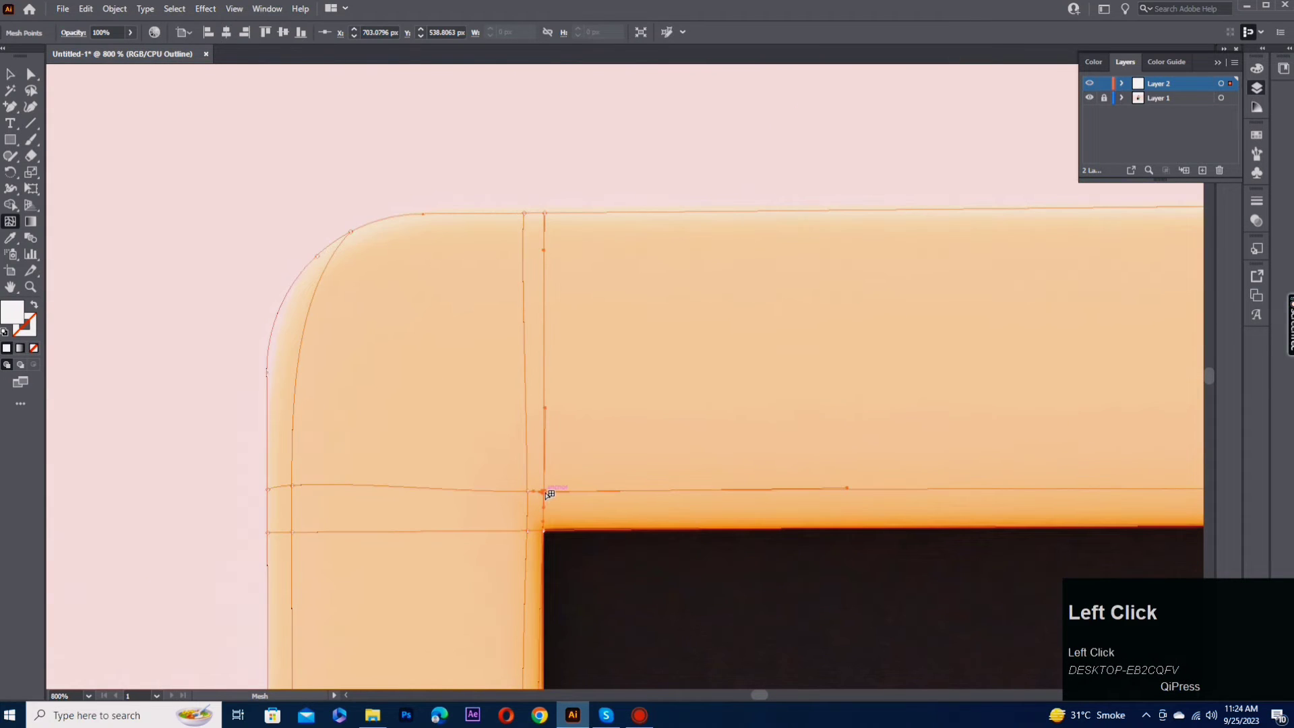
drag(585, 333, 497, 430)
click(463, 363)
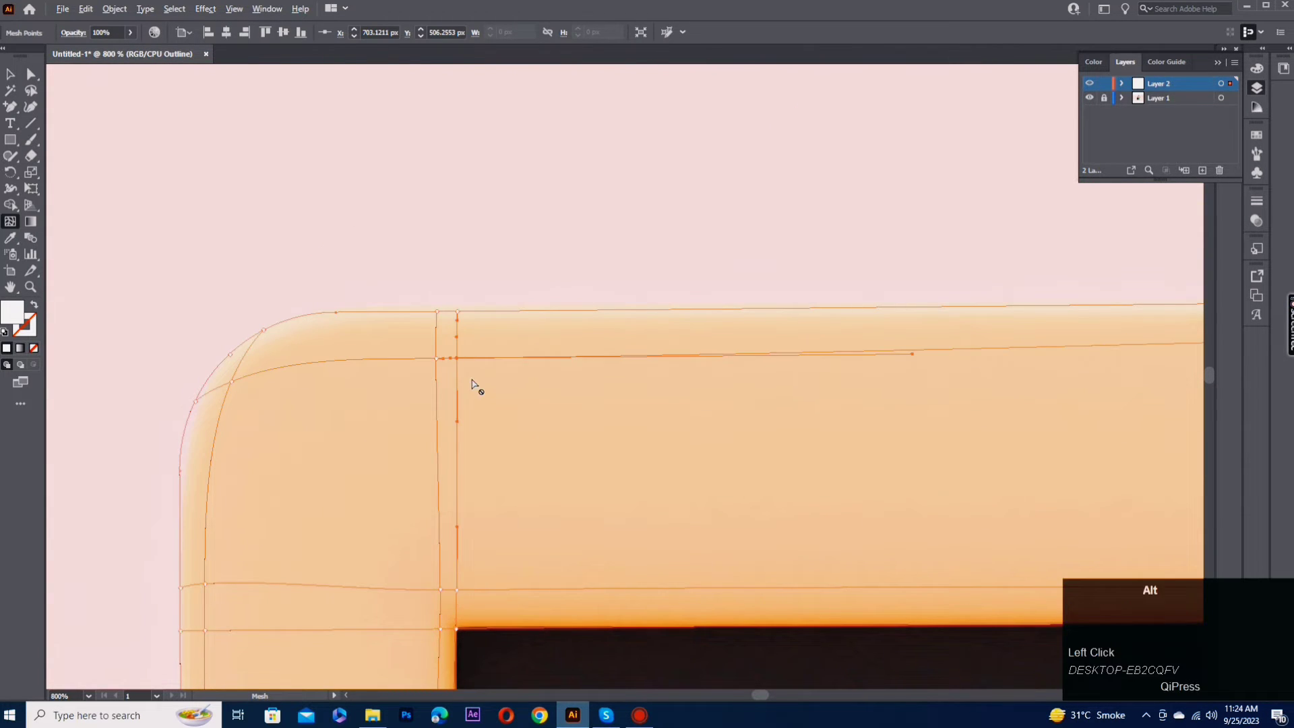
Step: Adjust the uppermost horizontal mesh line at its right end so it follows the frame's upper edge
scroll(280, 402, down, 2)
scroll(647, 407, right, 5)
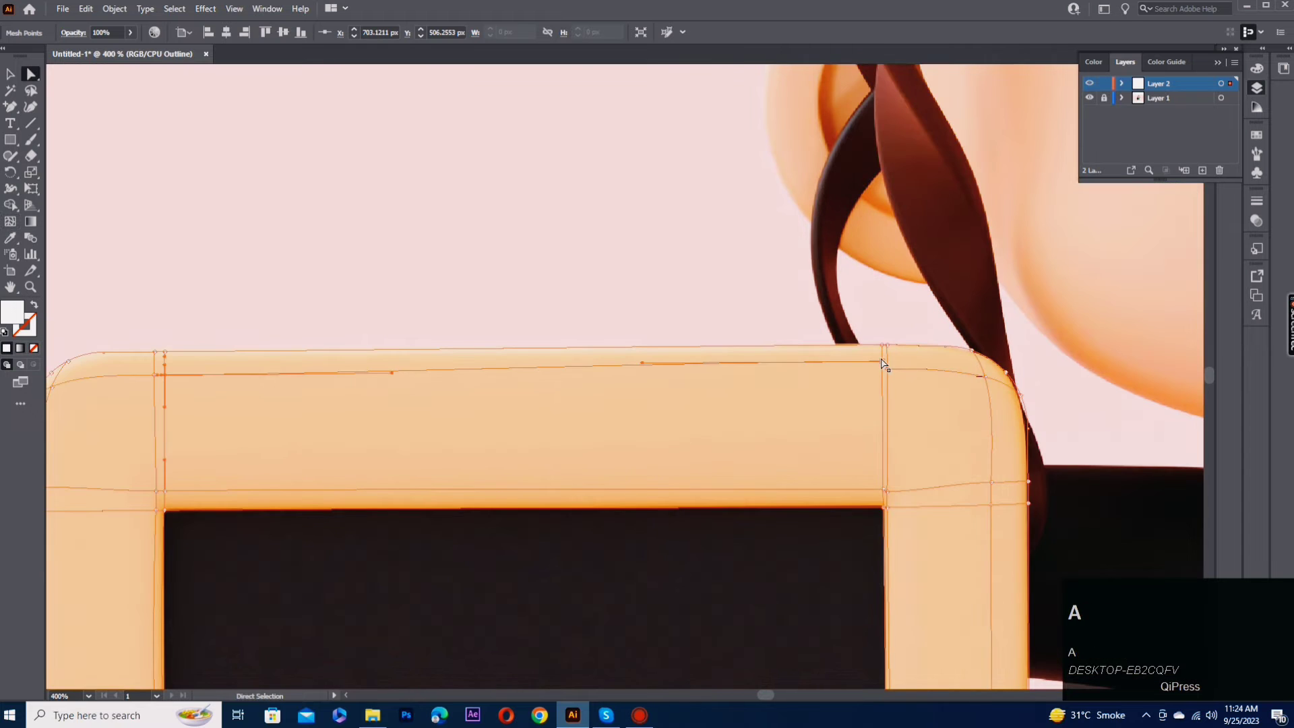
drag(879, 362, 880, 364)
click(800, 456)
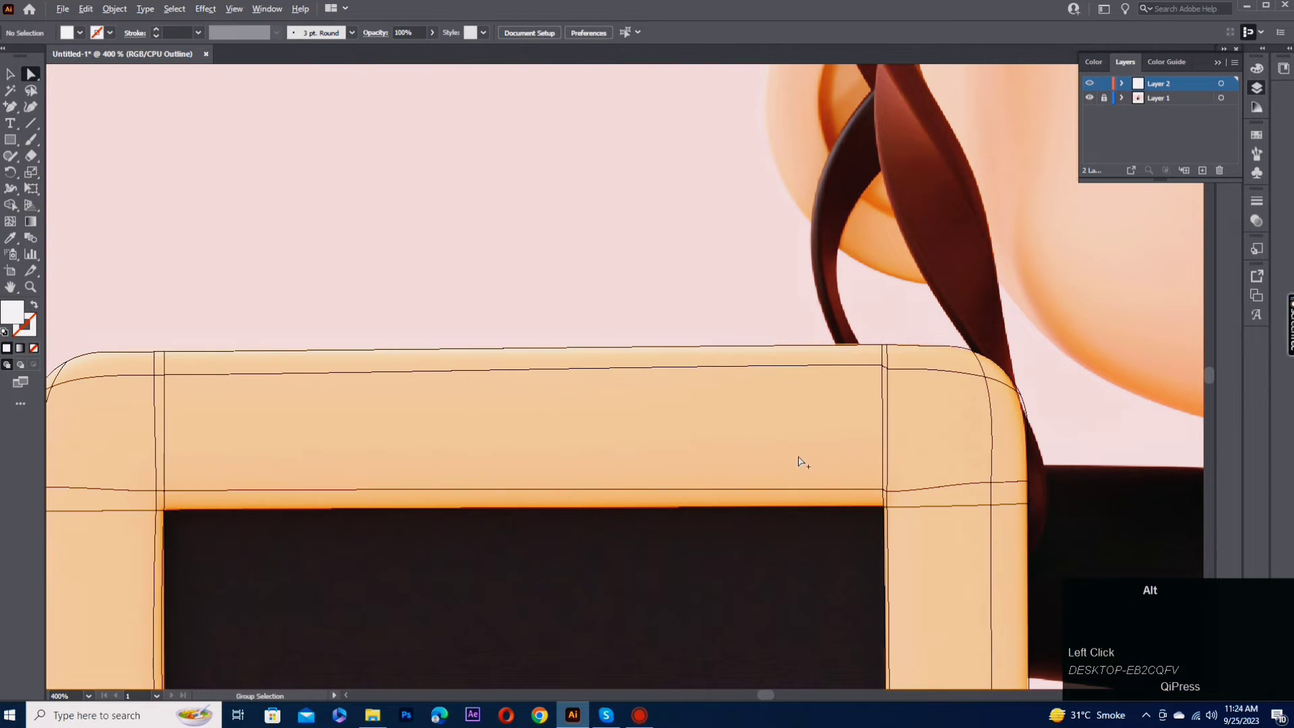
scroll(800, 457, down, 1)
drag(688, 493, 764, 476)
drag(641, 491, 743, 482)
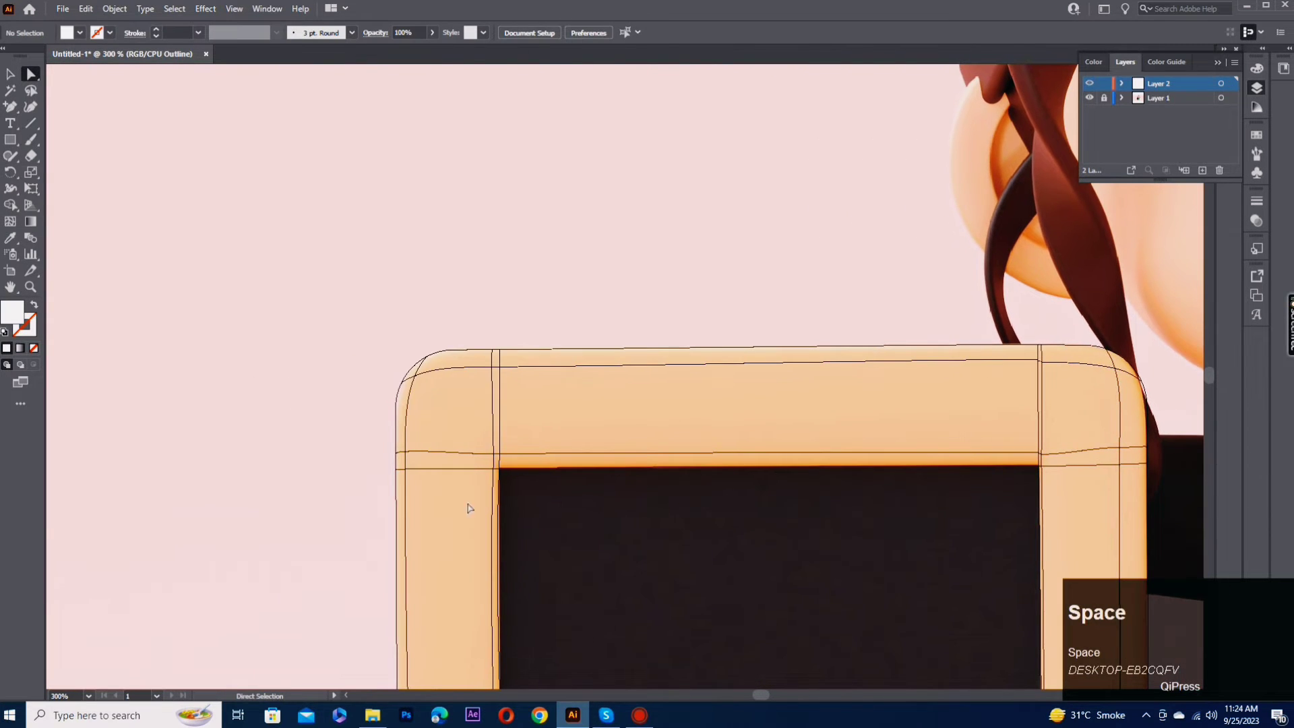
Step: Colour the mesh points at the chalkboard's upper-left inner corner with colours sampled from the reference image
scroll(525, 499, up, 4)
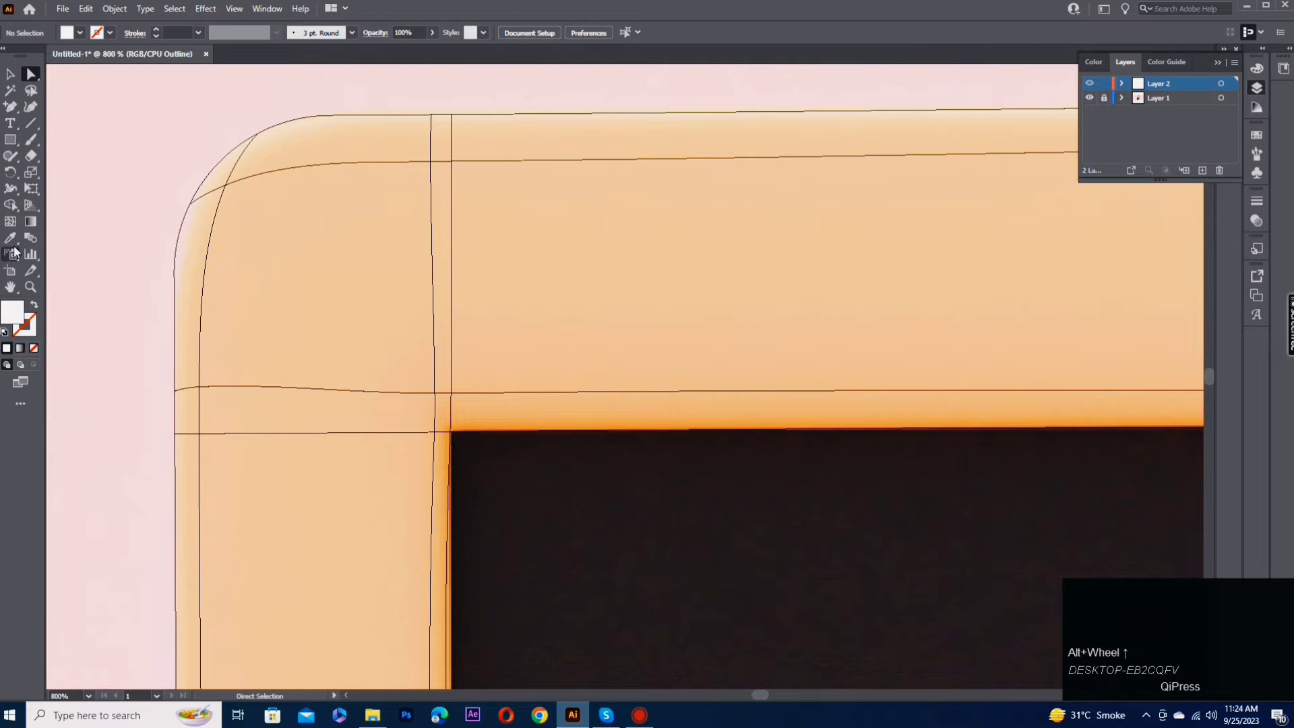
click(10, 221)
scroll(463, 434, up, 2)
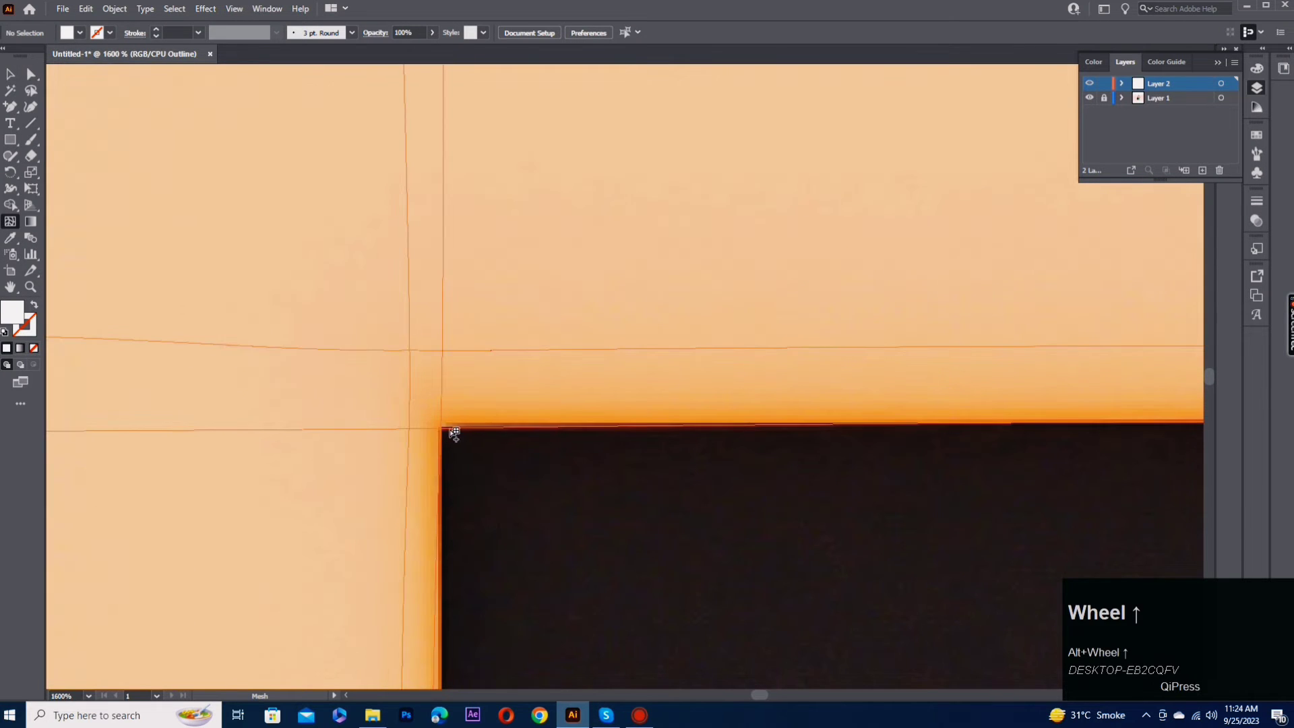
click(448, 432)
key(a)
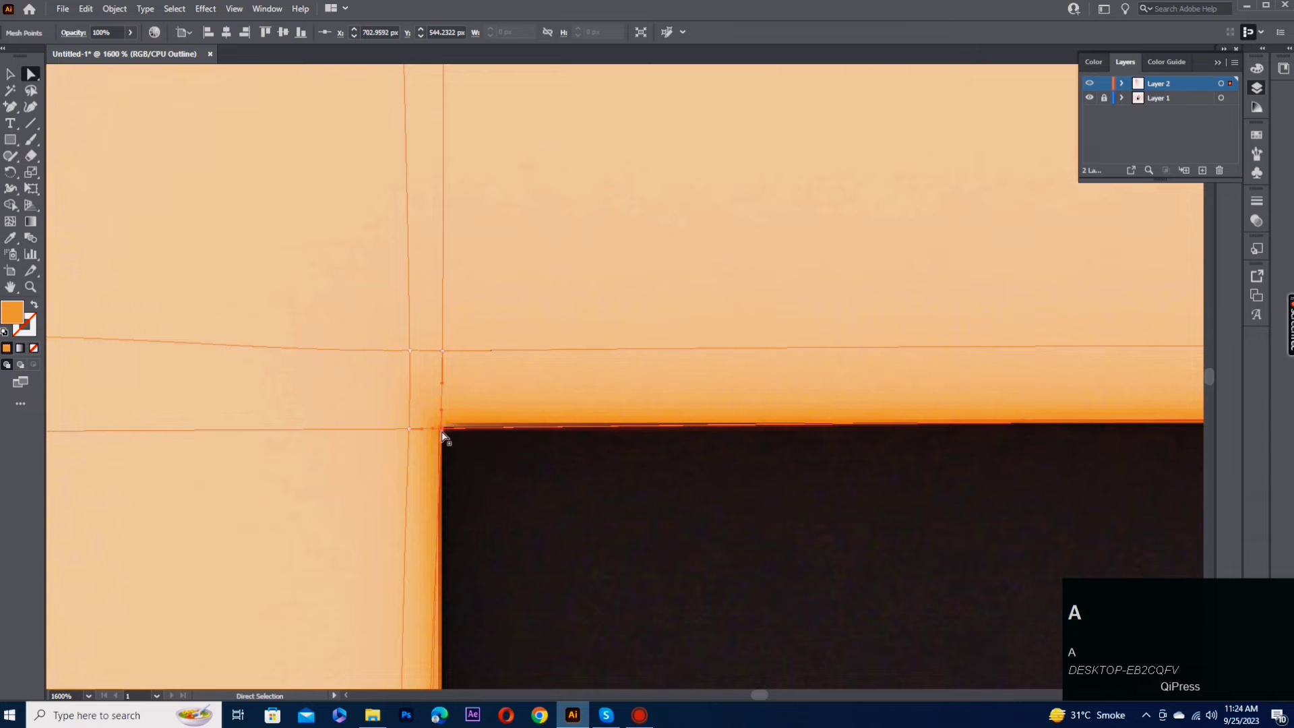
key(w)
key(i)
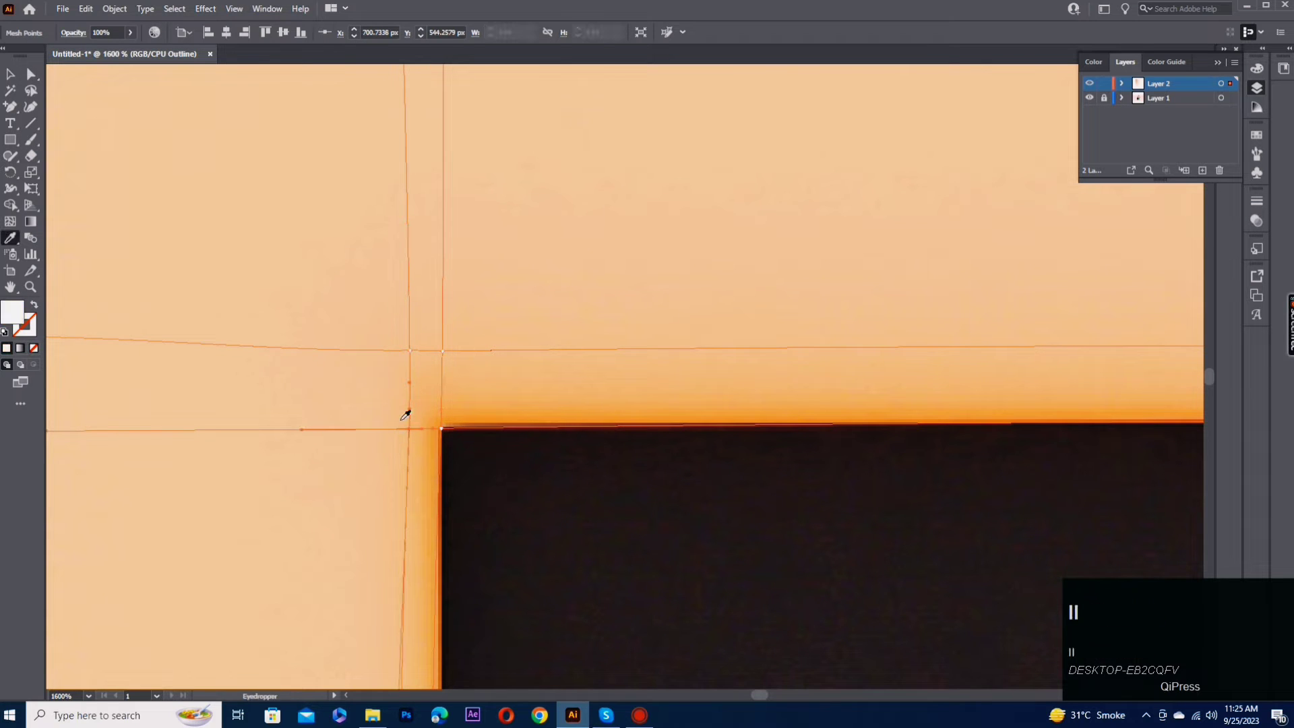
scroll(483, 465, down, 2)
scroll(505, 479, up, 1)
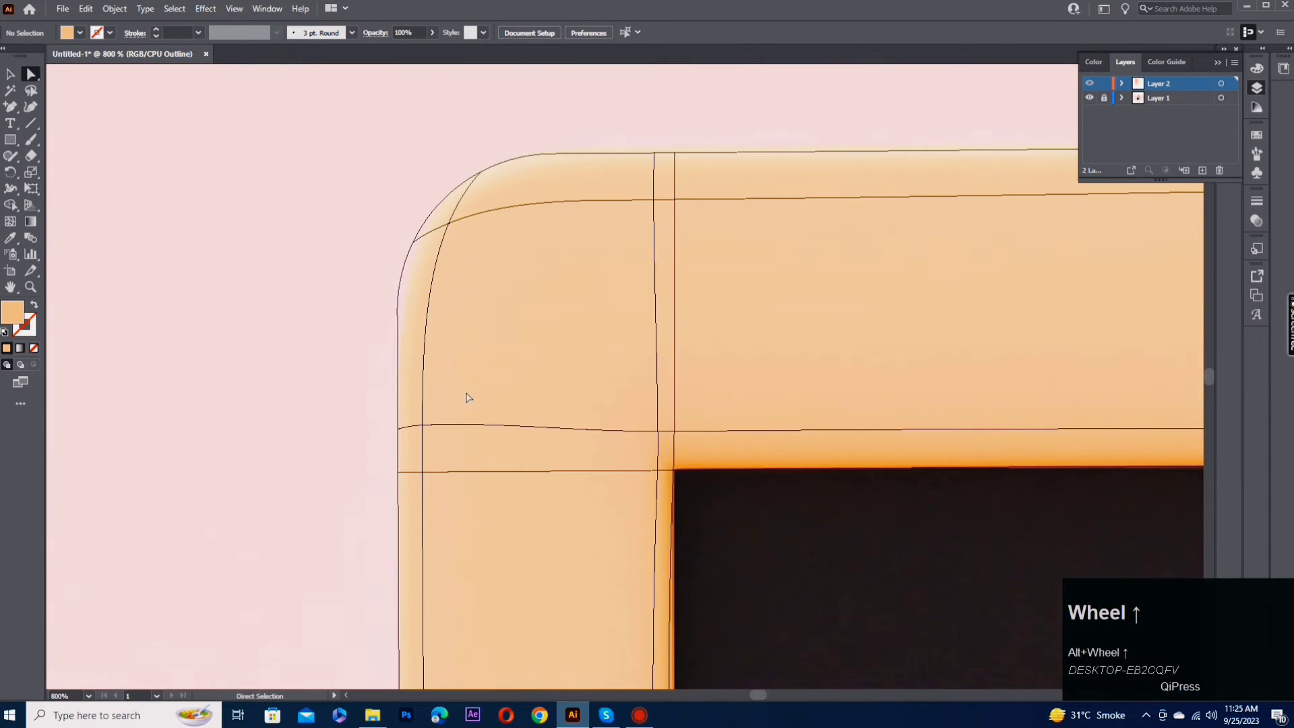
Step: Move the mesh point at the frame's upper-left rounded corner inward and colour the neighbouring points with sampled frame colours
key(i)
drag(448, 225, 456, 240)
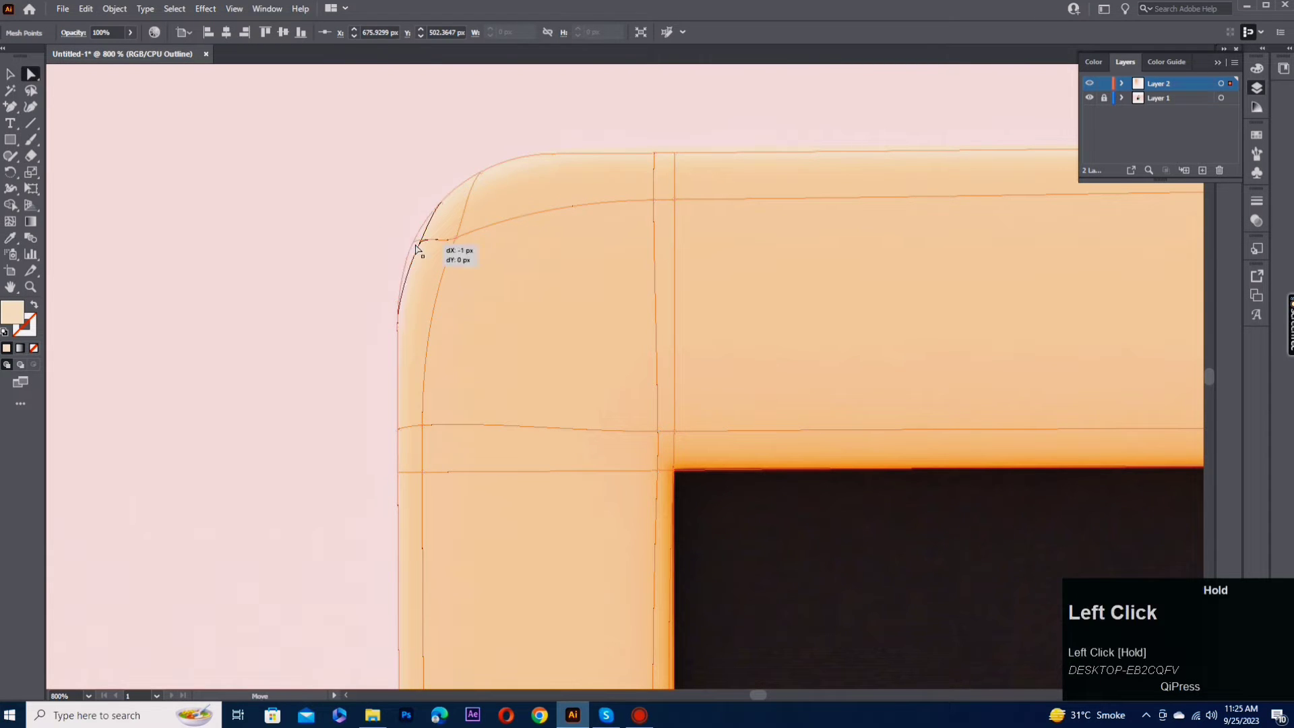
click(638, 152)
key(i)
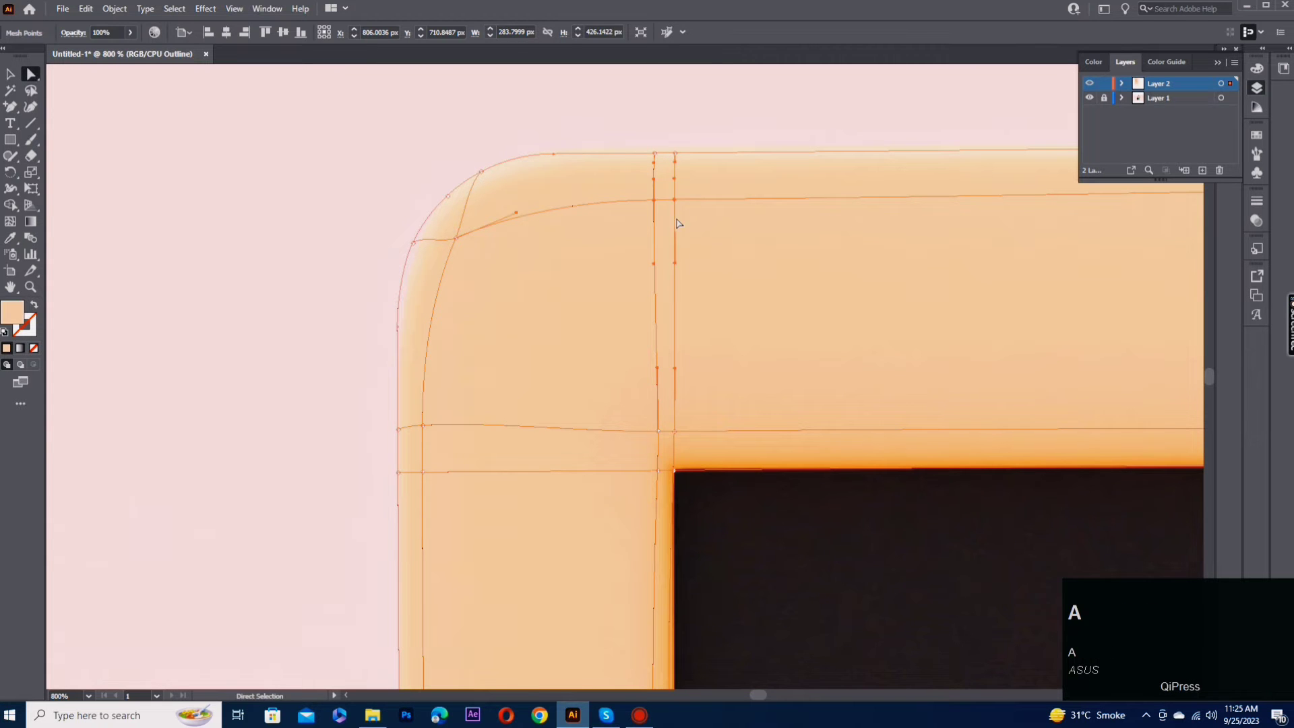
click(464, 533)
drag(585, 488, 523, 434)
ctrl+click(1089, 84)
ctrl+click(1089, 83)
Step: Colour the mesh points around the chalkboard's lower-left inner corner and the adjacent outer edge with sampled reference colours
scroll(529, 585, down, 1)
drag(529, 627, 523, 88)
drag(526, 627, 519, 87)
drag(339, 310, 378, 347)
key(i)
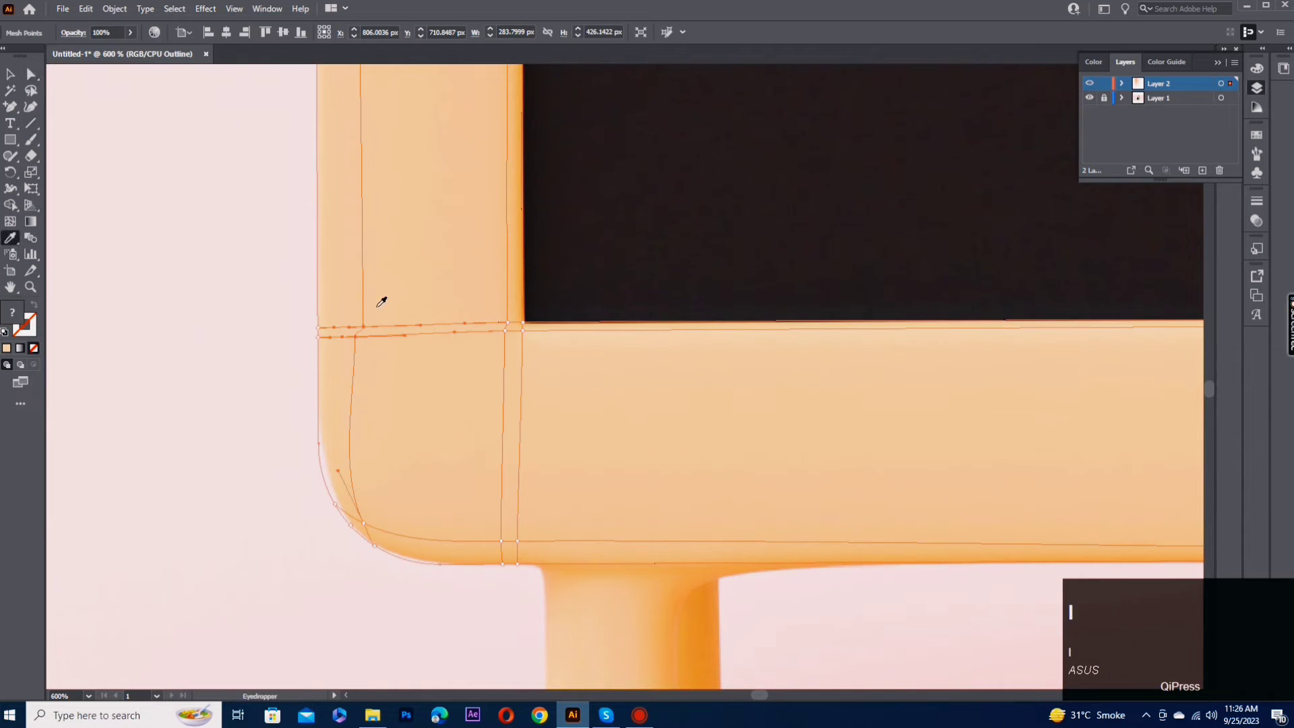
key(i)
click(550, 329)
drag(519, 332, 508, 397)
key(a)
key(i)
Step: Add a horizontal mesh line across the frame's lower rail below the chalkboard and sample the frame colour for it
key(u)
click(521, 385)
key(i)
click(366, 381)
Step: Colour the mesh points at the frame's lower-left rounded corner and shift the inner mesh point up and inward
key(a)
key(i)
click(341, 447)
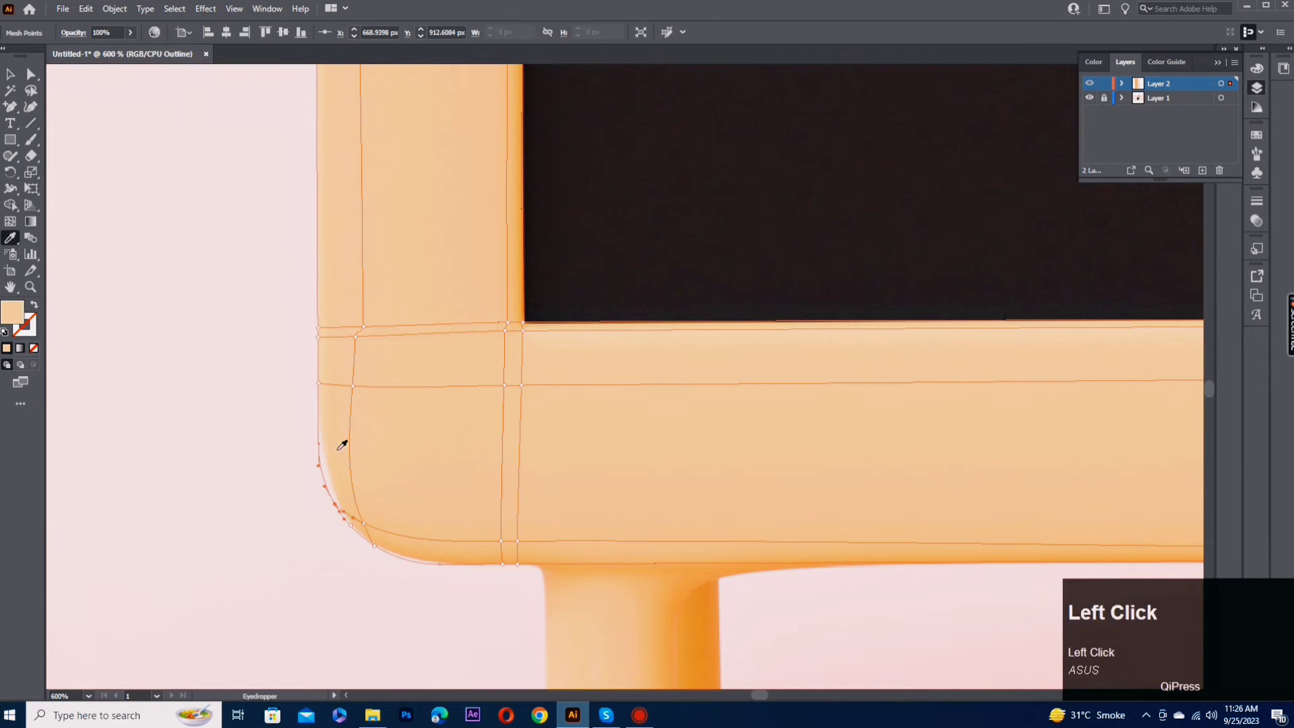
key(a)
drag(364, 523, 370, 513)
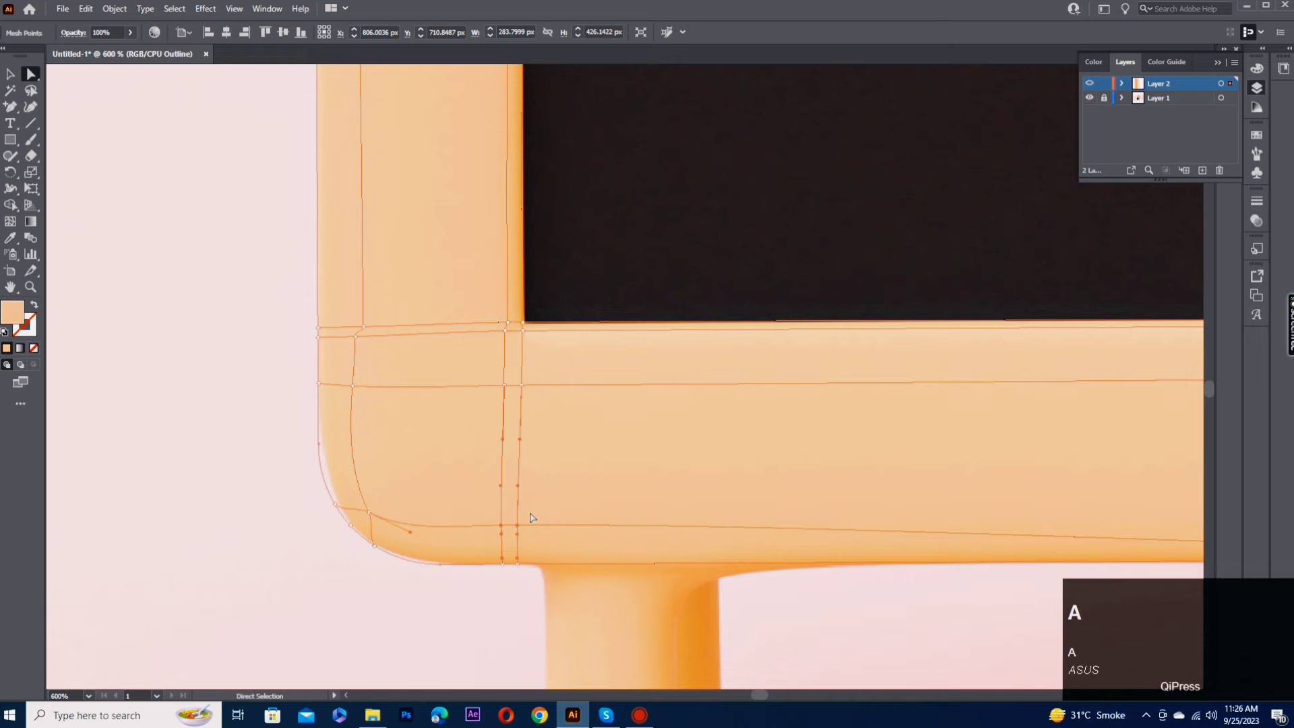
ctrl+click(529, 522)
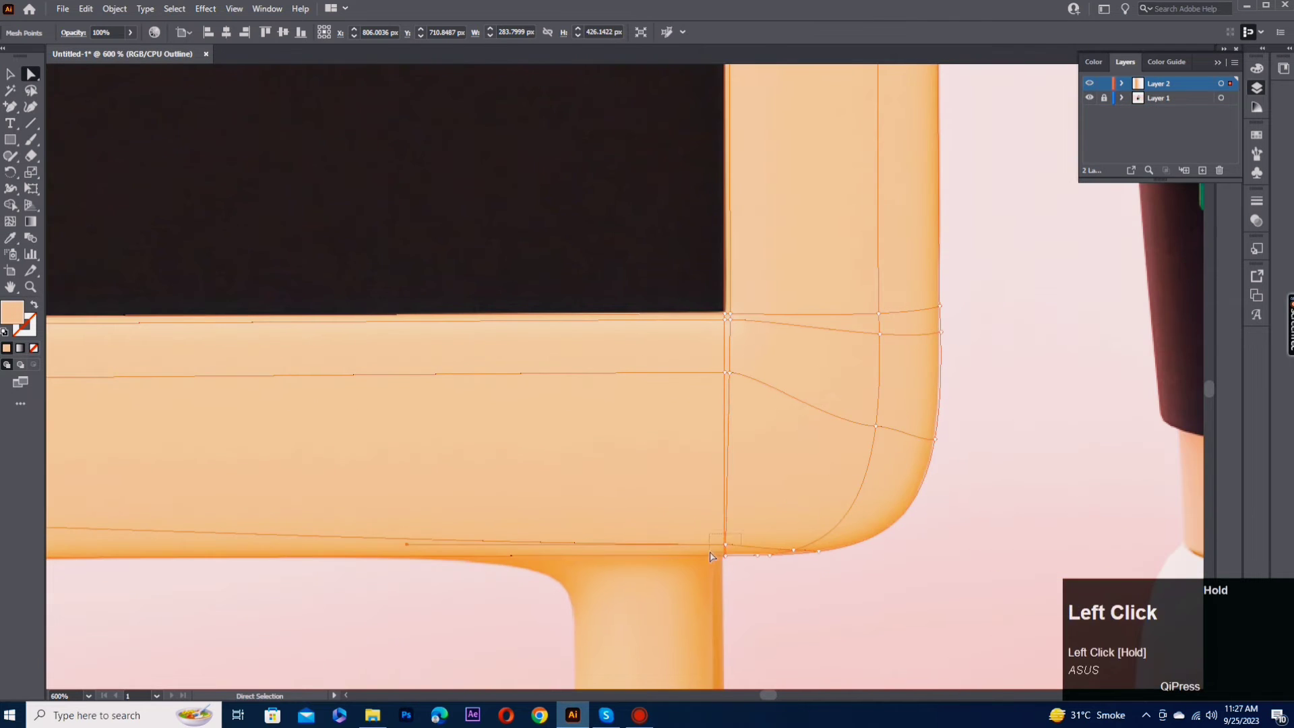
Step: Colour the lower mesh points under the chalkboard's lower-right corner and move the rounded corner's inner mesh point upward
drag(710, 553, 709, 557)
key(i)
click(679, 487)
key(a)
drag(793, 550, 804, 518)
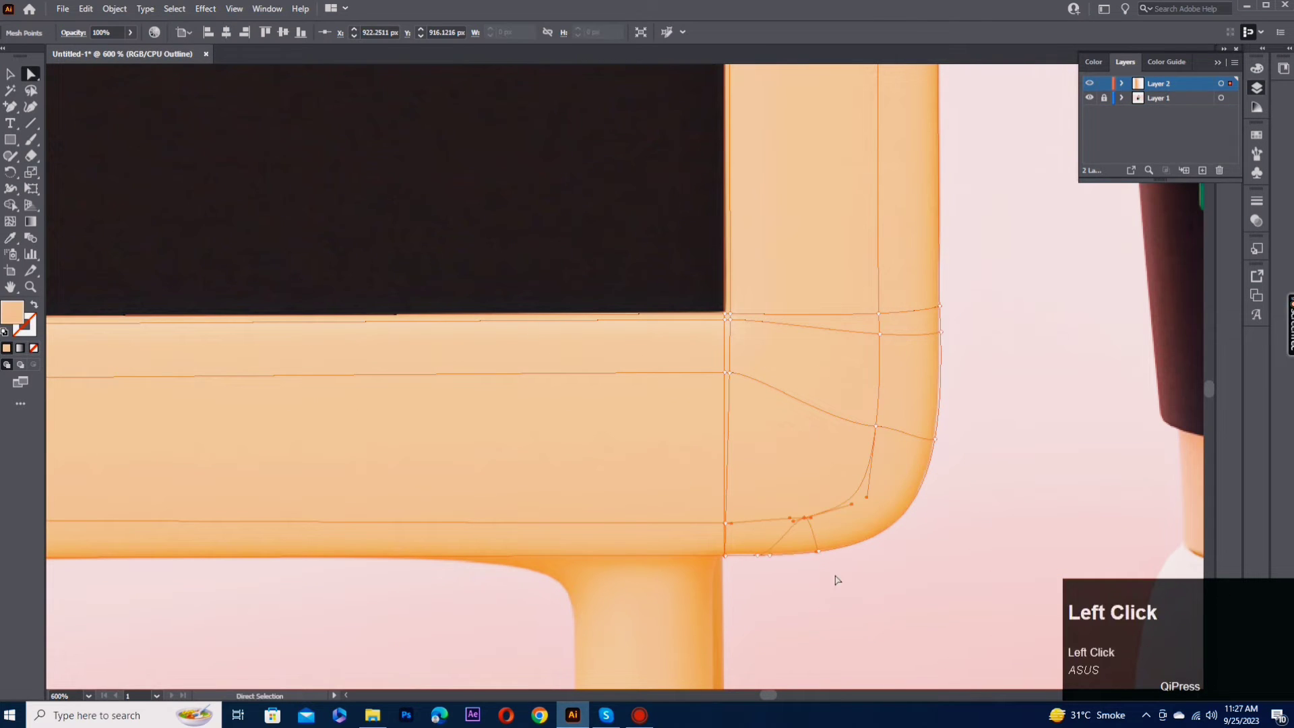
Step: Colour the mesh points at the frame's lower-right rounded corner and the chalkboard's lower-right inner corner with sampled colours
key(a)
key(i)
click(852, 535)
key(i)
click(718, 317)
drag(740, 327, 728, 318)
click(926, 459)
Step: Colour the mesh points on the frame's outer right edge near the lower corner with a sampled edge colour
key(a)
key(i)
key(a)
drag(922, 294, 956, 345)
key(i)
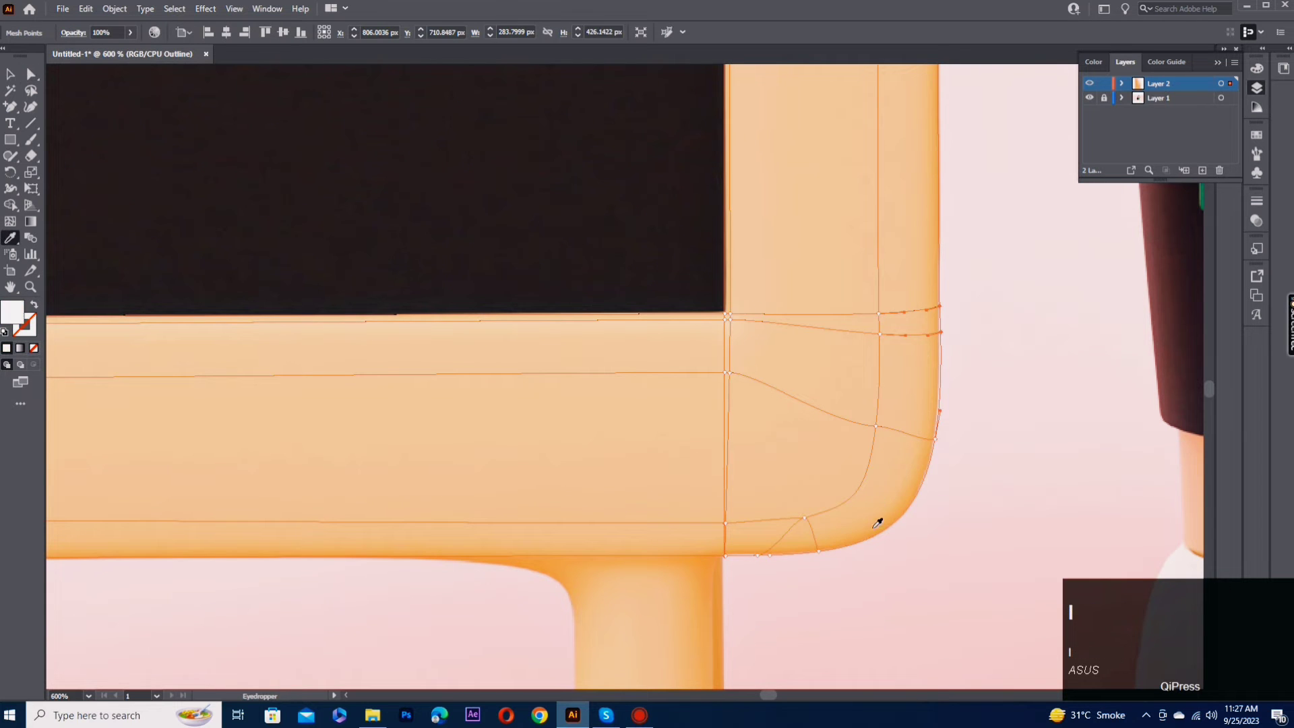
click(881, 520)
Step: Colour the mesh points at the frame's upper-right rounded corner and move its inner mesh point slightly inward
key(a)
drag(883, 458, 825, 516)
drag(886, 134, 831, 483)
drag(832, 202, 755, 391)
scroll(755, 379, down, 1)
drag(756, 211, 698, 277)
key(i)
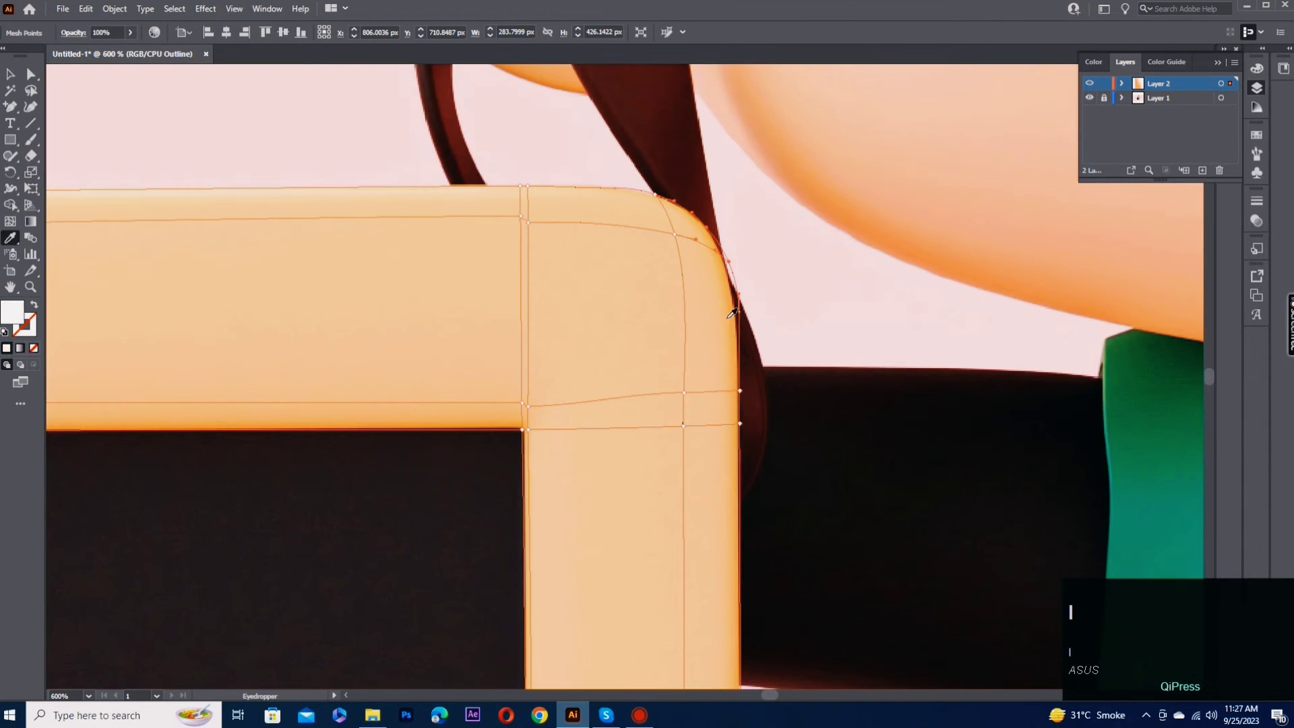
drag(666, 462, 664, 465)
drag(675, 234, 671, 245)
Step: Raise the mesh point above the chalkboard's upper-right inner corner and add a vertical mesh line to its right
key(a)
drag(529, 406, 529, 385)
drag(581, 548, 430, 344)
key(u)
click(549, 224)
key(a)
click(607, 276)
Step: Add a vertical and a horizontal mesh line just inside the chalkboard's upper-left corner and sample the dark board colour for their points
scroll(672, 307, down, 4)
scroll(647, 377, up, 6)
key(u)
scroll(593, 337, down, 6)
scroll(289, 268, up, 8)
click(291, 266)
key(a)
key(i)
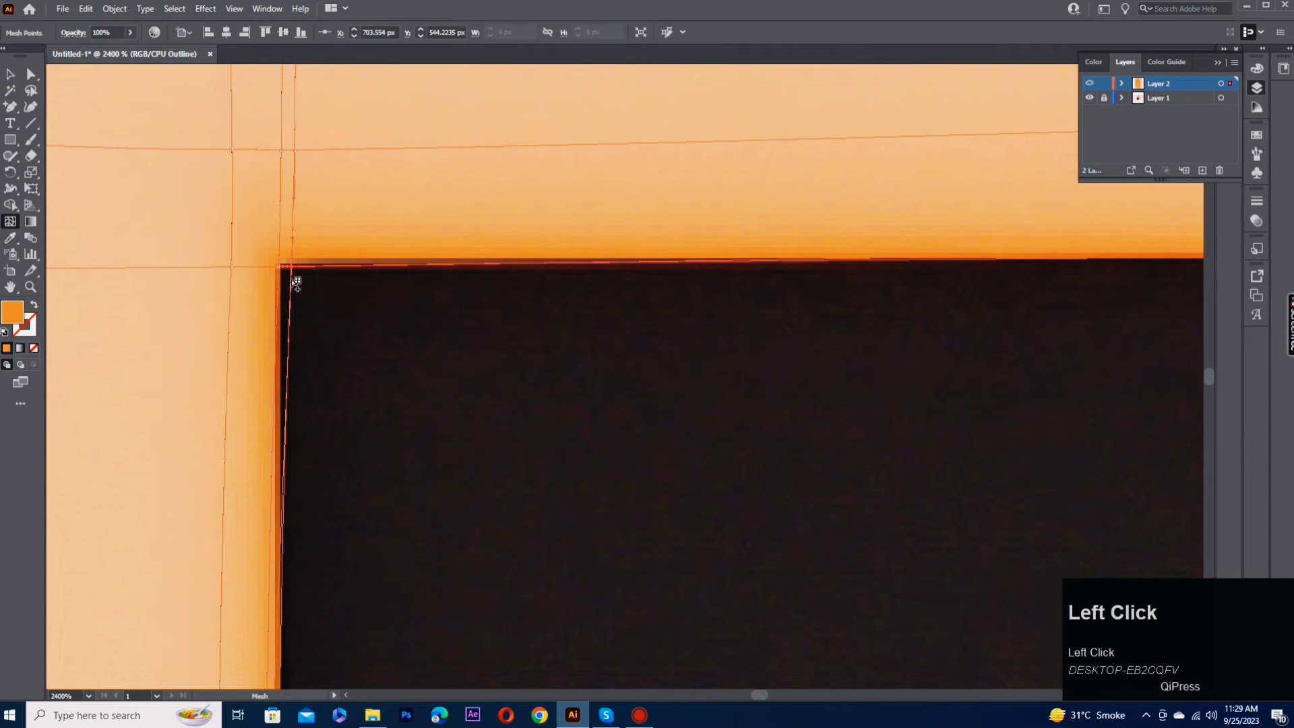
click(292, 282)
key(i)
click(294, 286)
Step: Add a vertical mesh line just inside the chalkboard's upper-right corner and sample the dark board colour for its points
scroll(1017, 362, down, 4)
scroll(314, 260, up, 5)
key(u)
click(313, 251)
key(i)
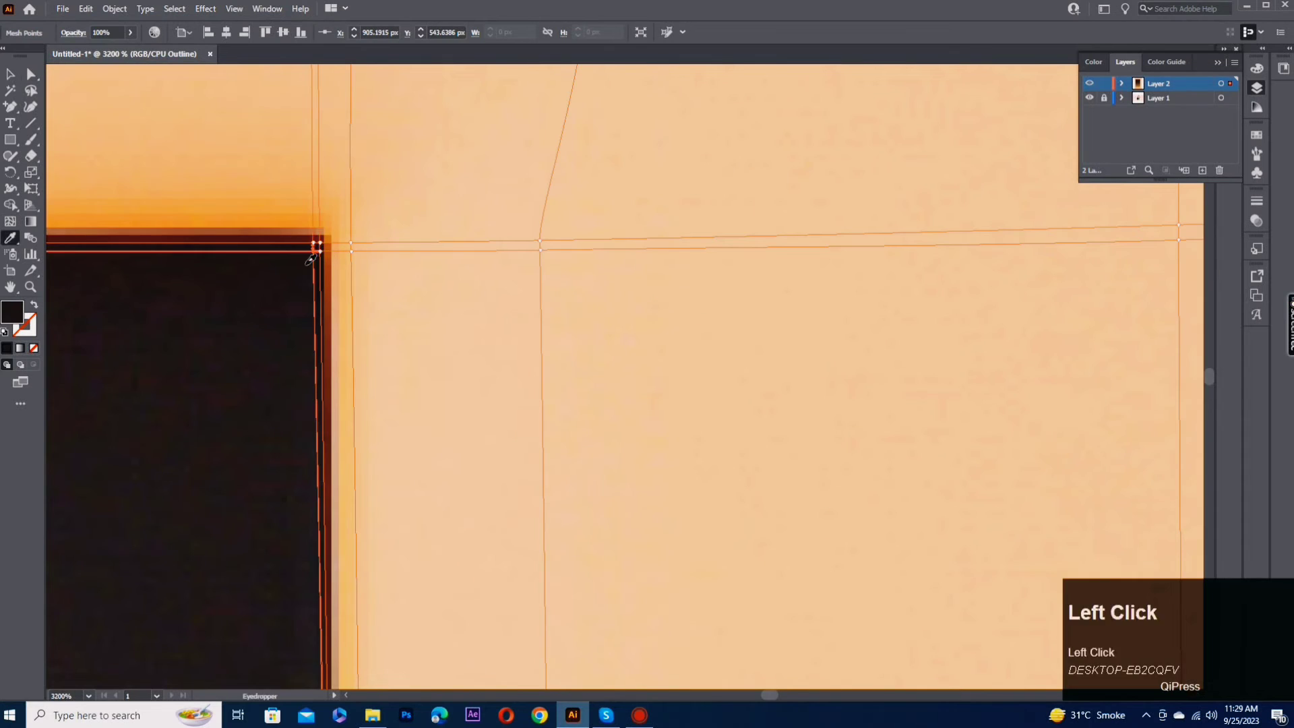
Step: Add a horizontal mesh line just inside the chalkboard's lower-right corner and colour its points with the sampled dark board colour
key(a)
scroll(309, 260, down, 5)
scroll(667, 350, up, 5)
key(u)
click(665, 355)
key(i)
key(a)
Step: Switch Layer 2 from outline back to full preview and deselect the board mesh
scroll(332, 443, up, 5)
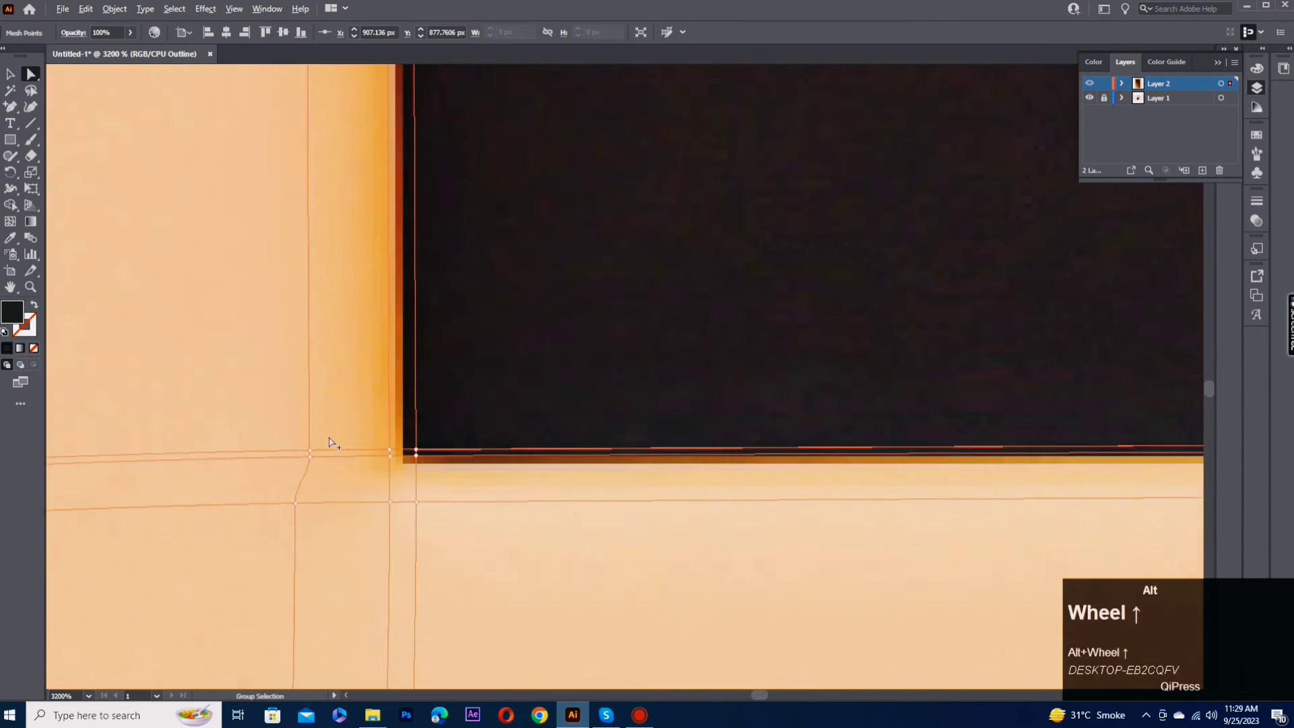
scroll(332, 443, down, 9)
ctrl+click(1090, 83)
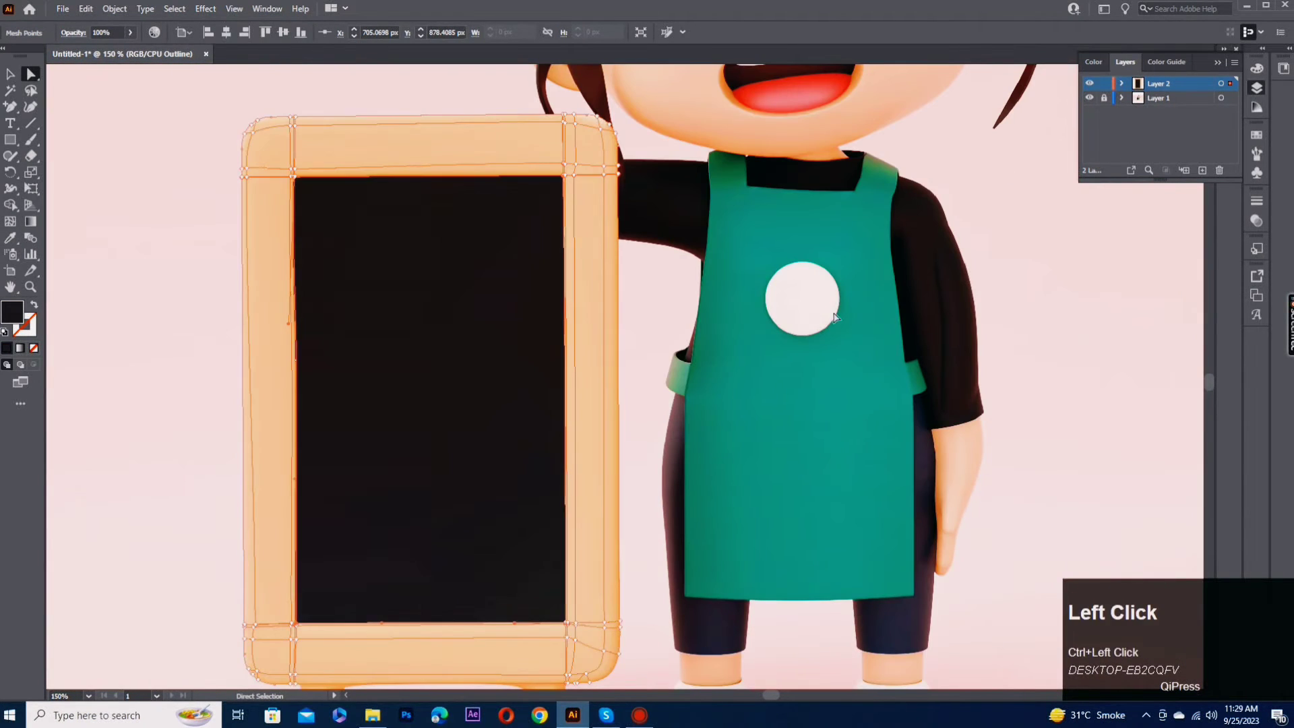
click(699, 335)
drag(698, 350, 795, 347)
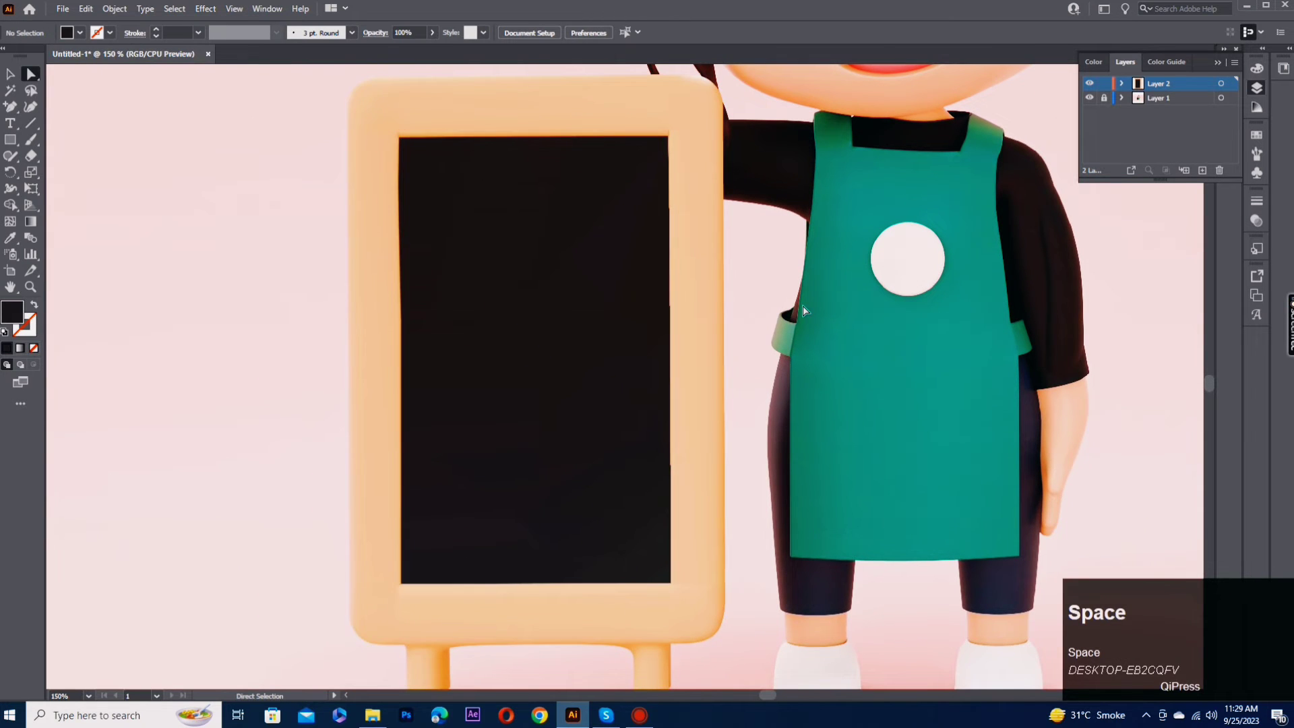
Step: Move the board mesh beside the reference to compare the two, and return it to its place
click(544, 341)
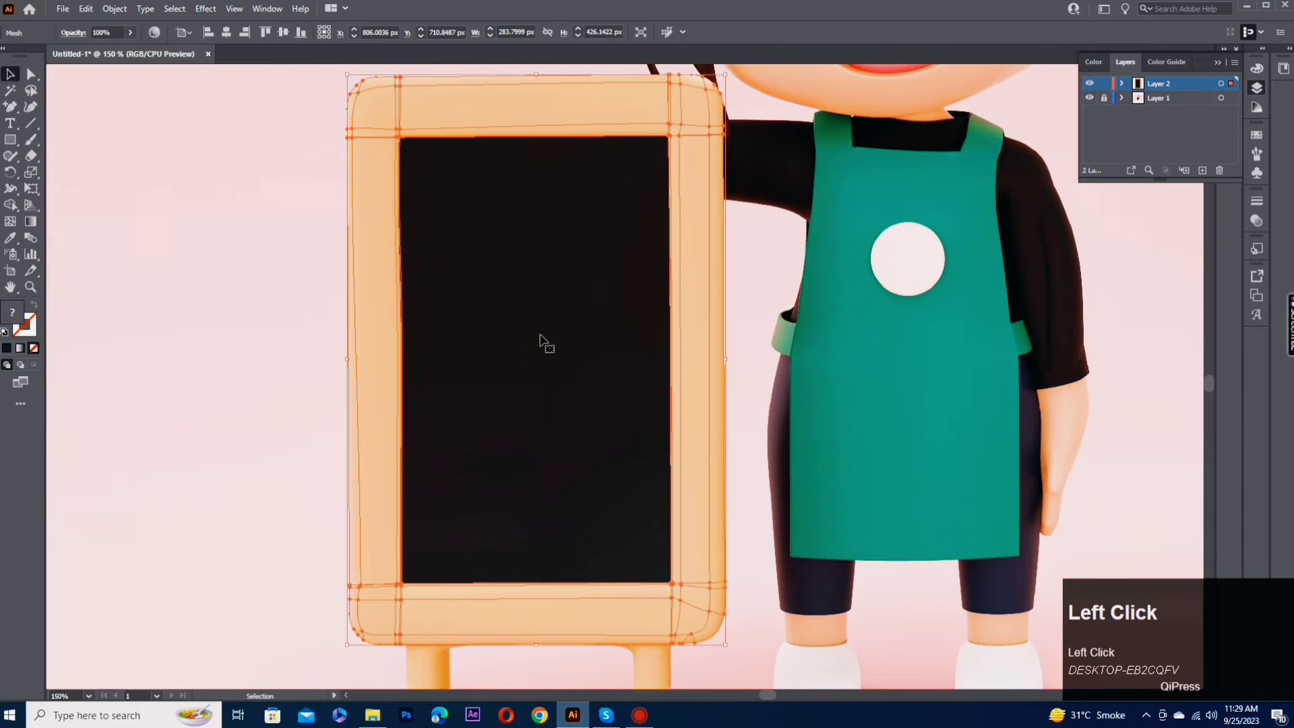
drag(543, 341, 211, 350)
click(475, 375)
drag(497, 421, 694, 418)
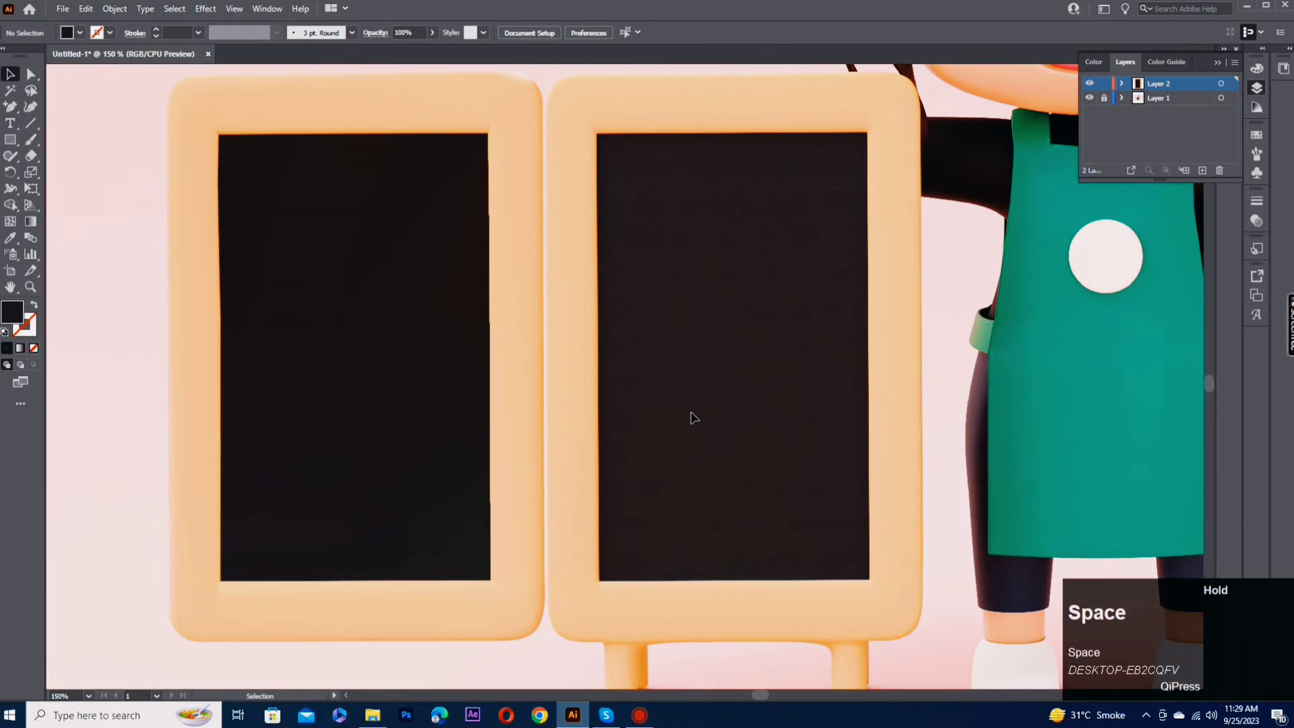
scroll(692, 421, down, 4)
scroll(690, 424, up, 4)
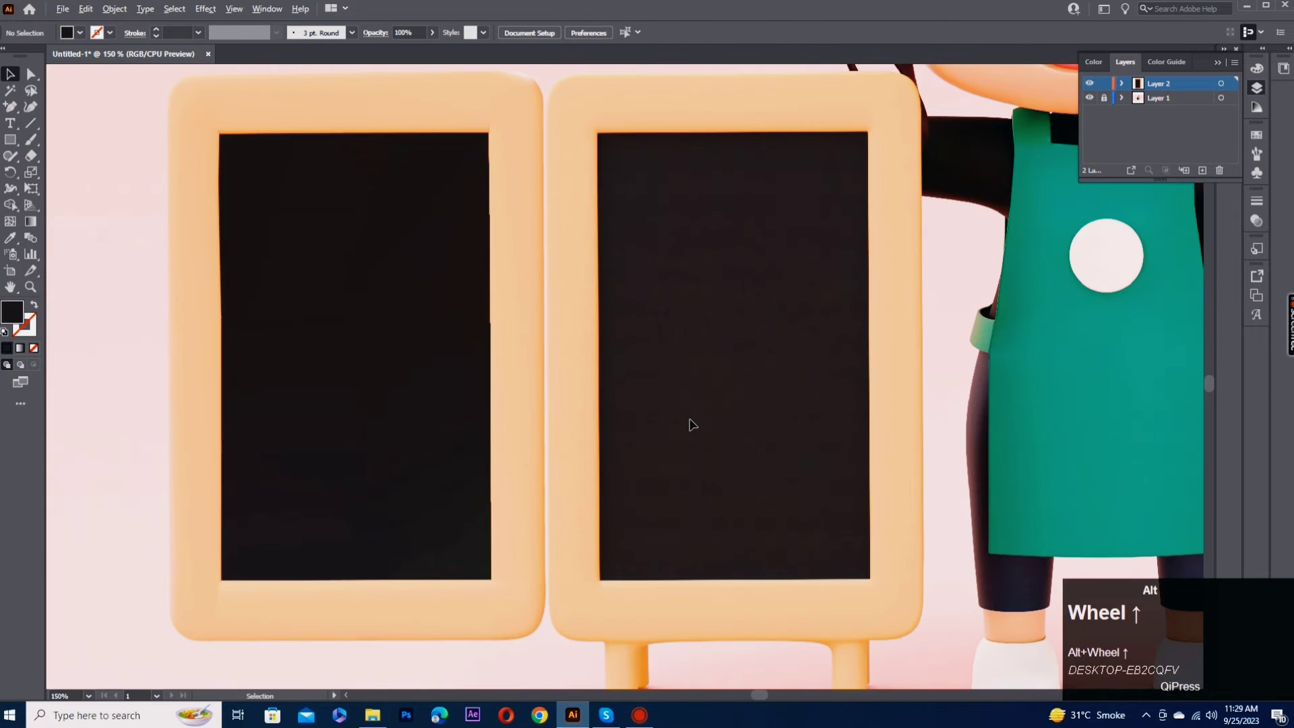
click(481, 451)
click(728, 369)
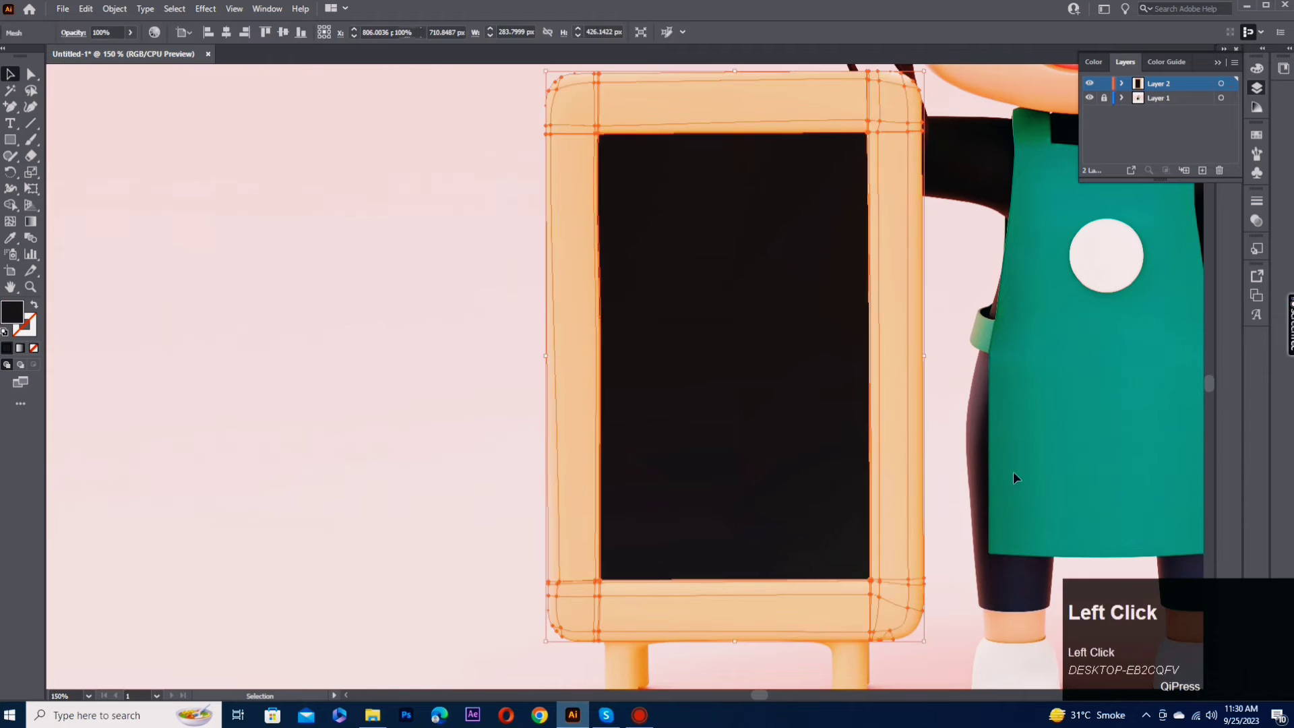
Step: Draw a rectangle about 26 × 74 px over the board's left front leg
drag(943, 600, 930, 303)
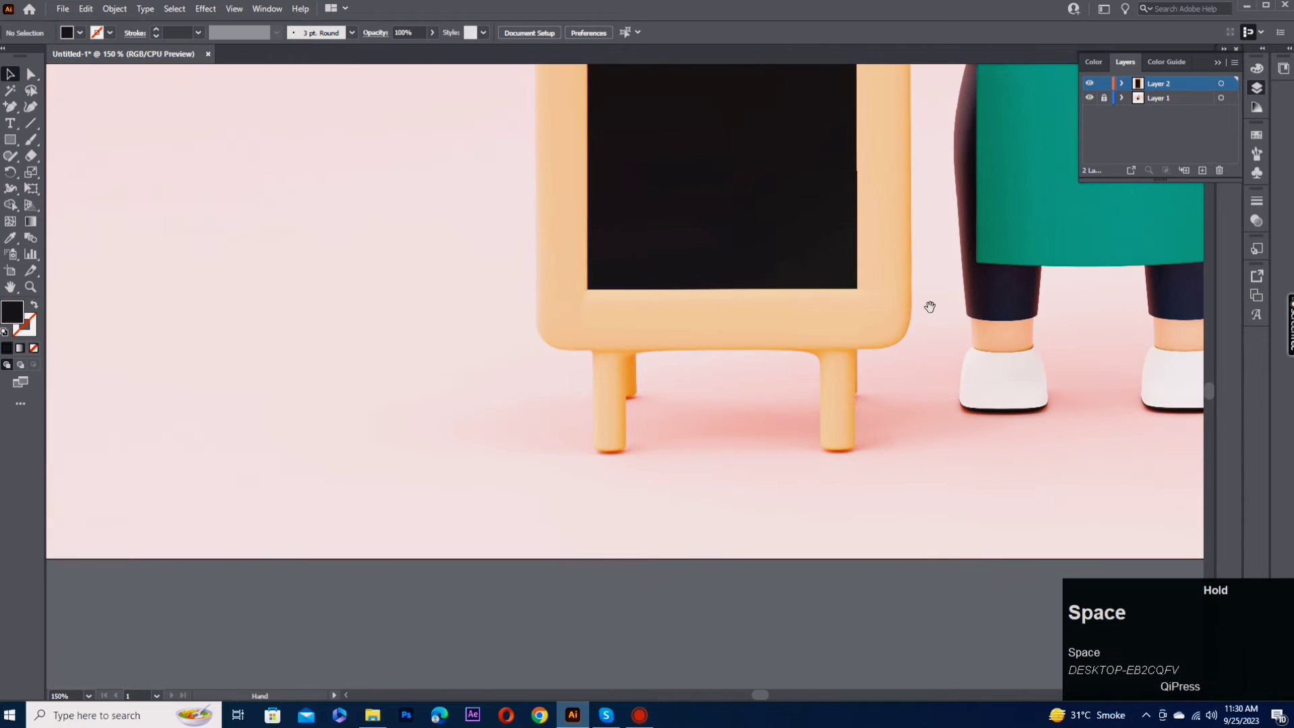
scroll(620, 427, up, 3)
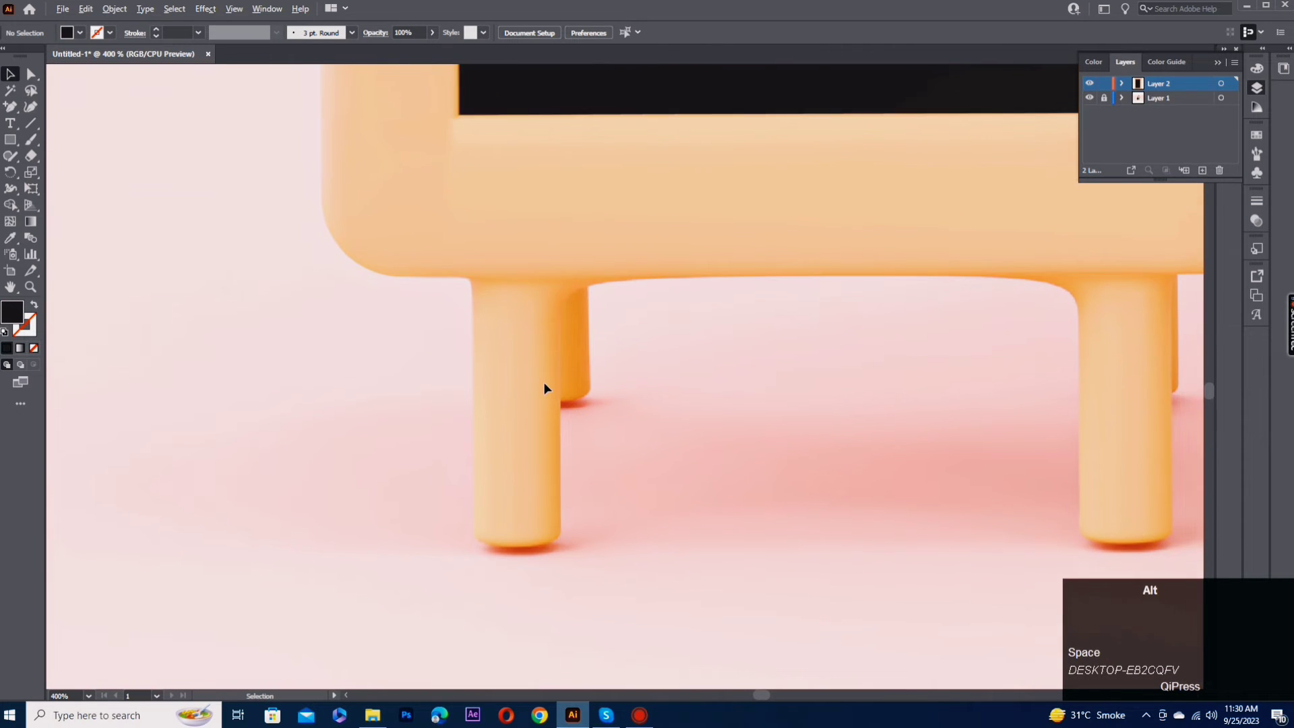
alt+scroll(562, 452, up, 2)
click(10, 139)
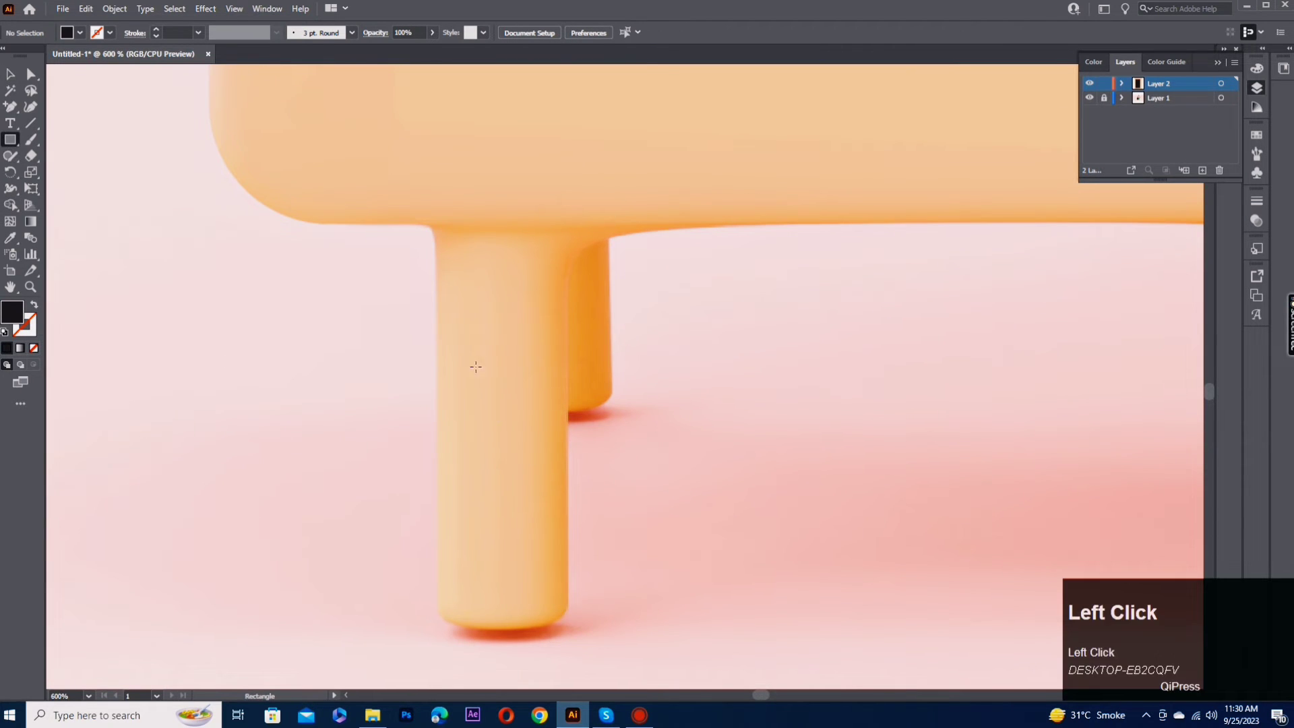
drag(429, 225, 566, 620)
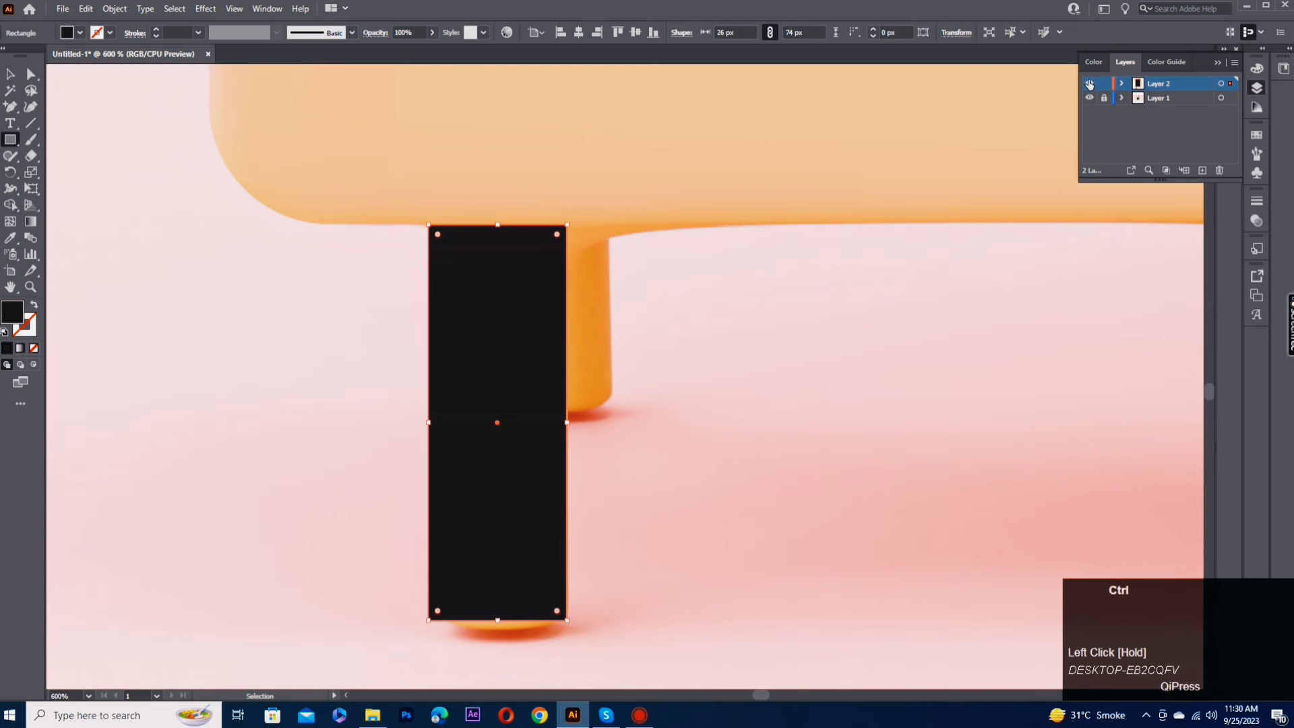
Step: Show Layer 2 as outlines and add a vertical mesh line near the leg's right edge and a horizontal one near its foot
ctrl+click(1090, 84)
alt+scroll(585, 621, up, 1)
click(10, 221)
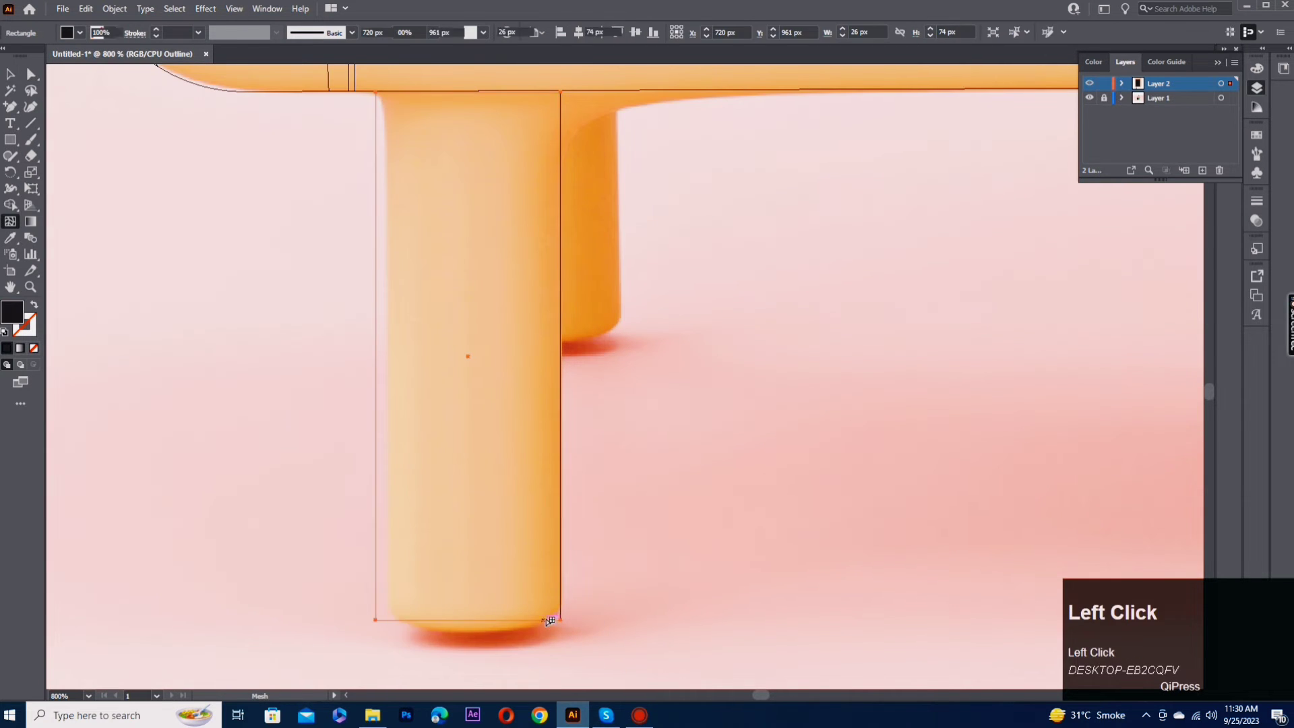
click(543, 620)
click(560, 582)
Step: Shape the leg mesh's upper-left corner to follow the small curve where the leg meets the frame
click(31, 74)
alt+scroll(389, 81, up, 3)
drag(341, 160, 320, 160)
click(320, 225)
key(a)
drag(320, 226, 364, 233)
drag(366, 163, 366, 166)
click(512, 387)
Step: Round the leg mesh's lower-left corner and bottom edge along the reference, and bend the lower horizontal mesh line to match
alt+scroll(472, 431, down, 2)
scroll(447, 480, down, 5)
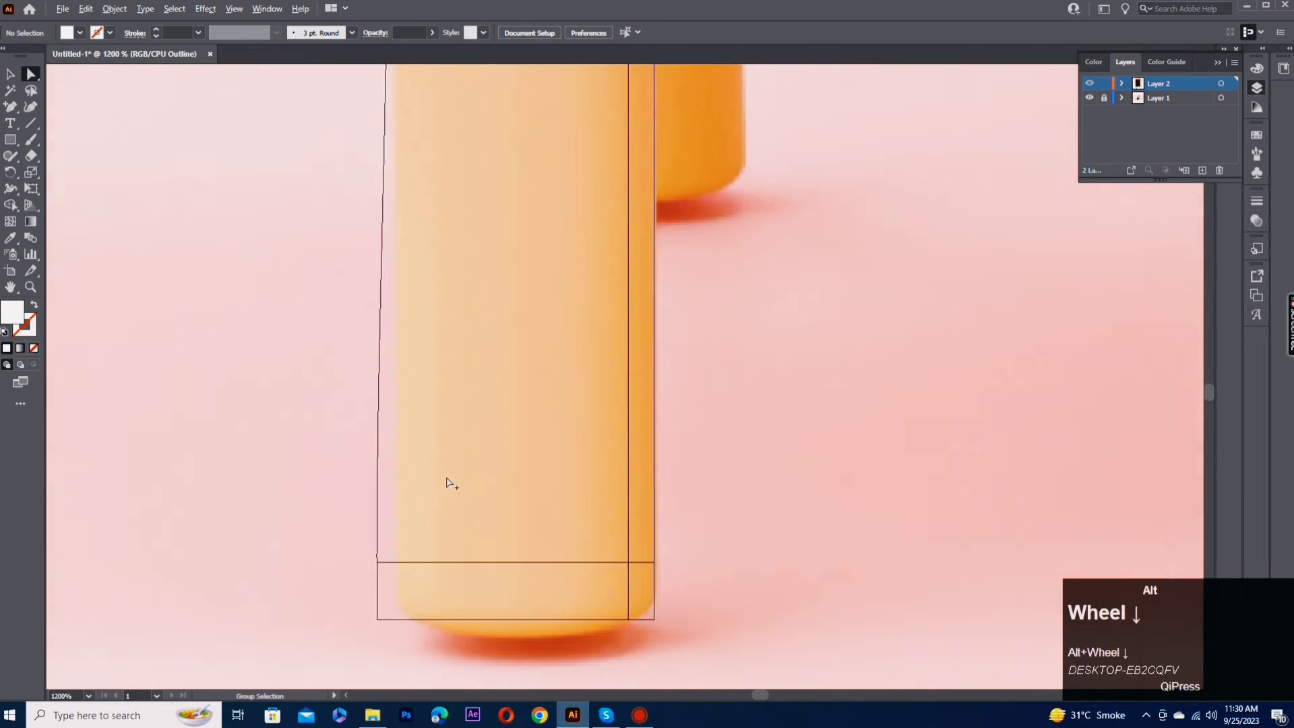
alt+scroll(438, 480, up, 2)
drag(316, 372, 359, 372)
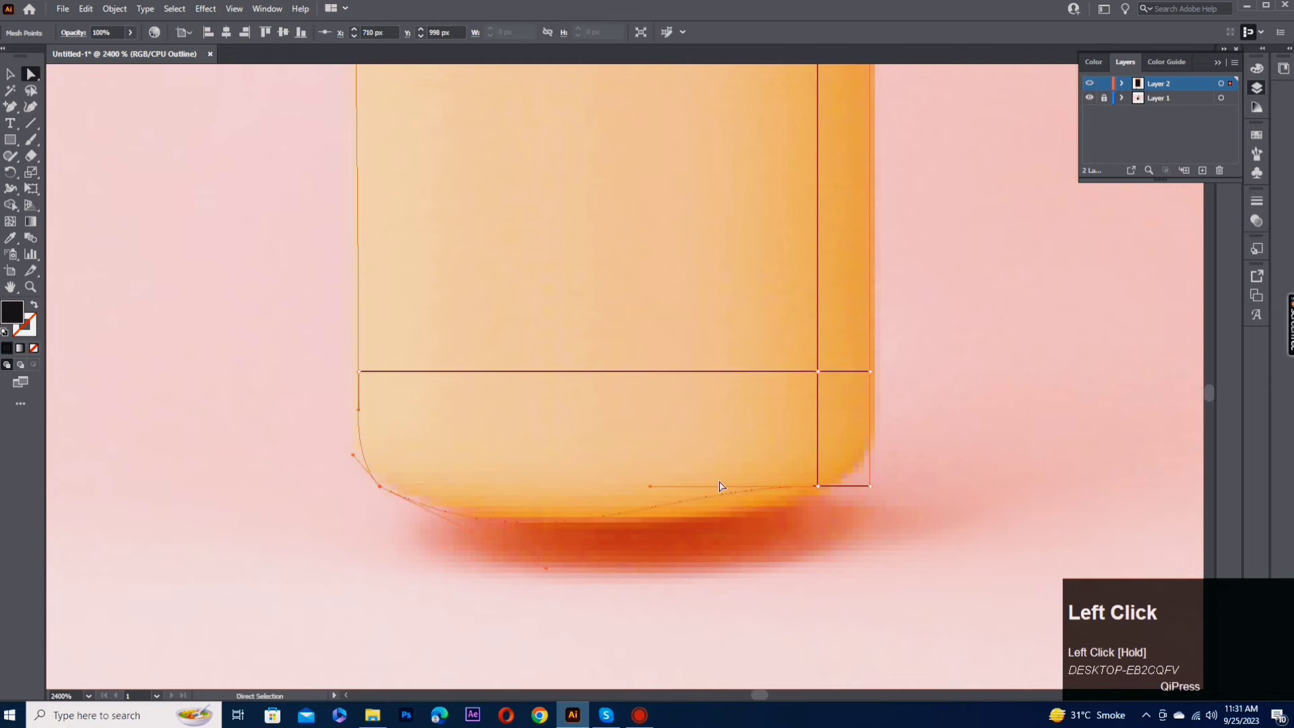
drag(720, 481, 774, 518)
drag(818, 372, 818, 413)
drag(527, 371, 477, 465)
drag(650, 413, 650, 443)
drag(818, 413, 817, 393)
Step: Raise the leg mesh's lower-right corner point and curve the outline around the rounded foot
click(869, 486)
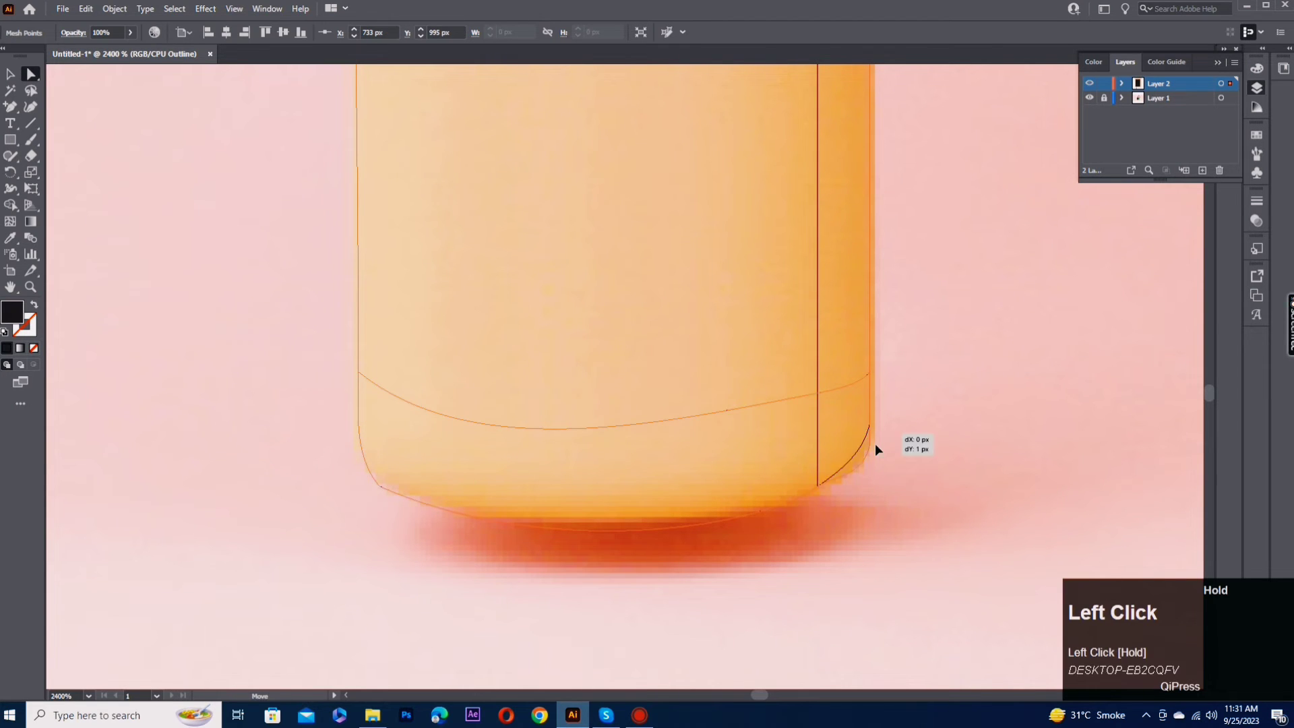
drag(761, 510, 775, 503)
click(533, 432)
drag(384, 490, 375, 557)
drag(575, 520, 471, 592)
alt+scroll(721, 674, down, 3)
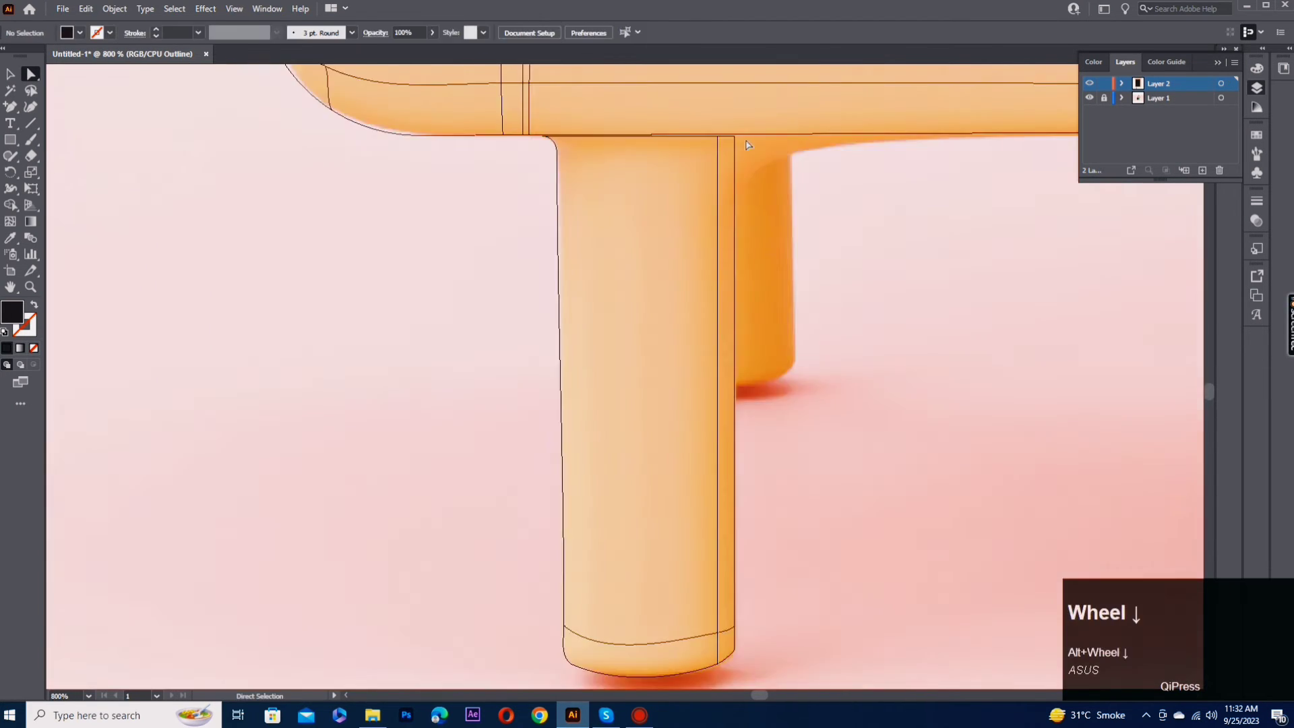
Step: Extend the leg mesh's upper-right corner along the frame's underside and curve its edge around the inner bend
alt+scroll(723, 117, up, 3)
drag(755, 164, 910, 164)
alt+scroll(428, 240, down, 2)
drag(668, 202, 944, 202)
drag(944, 245, 803, 210)
alt+scroll(667, 236, up, 2)
alt+scroll(667, 256, down, 2)
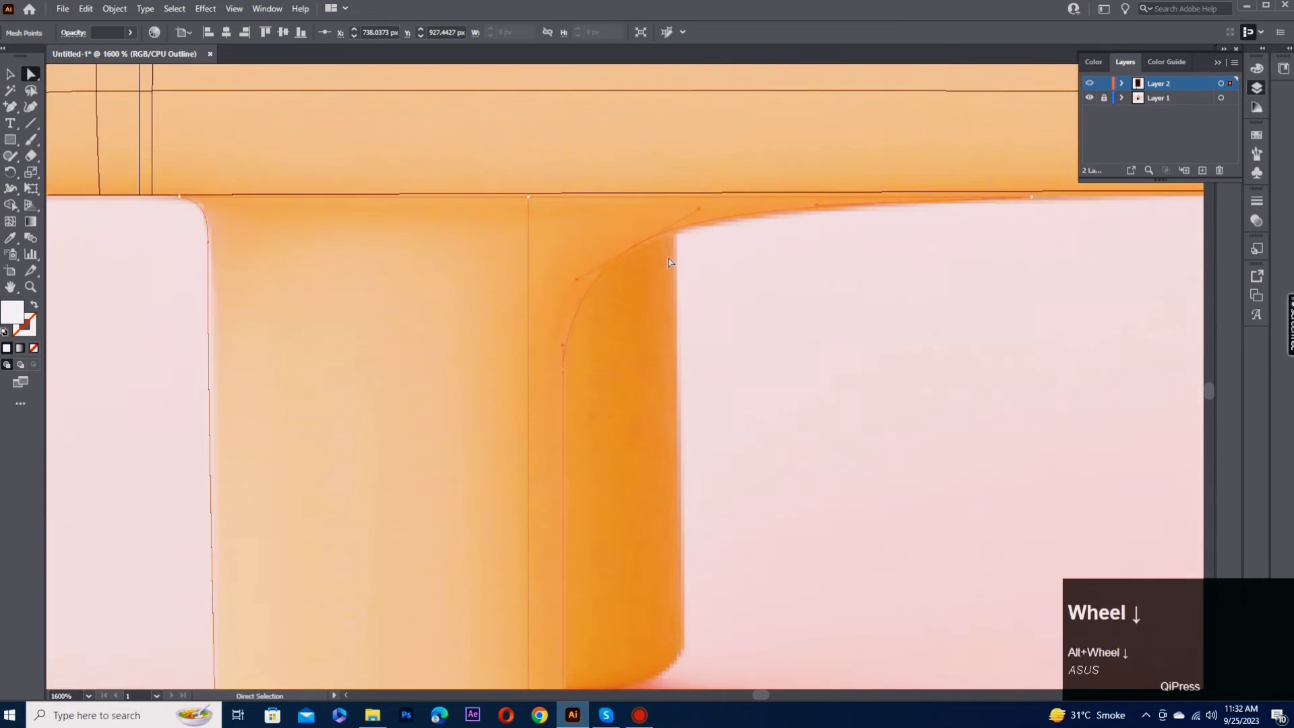
drag(936, 222, 961, 221)
Step: Sample the reference orange for the leg's top mesh point, and add a horizontal mesh line below it curved along the bend
key(i)
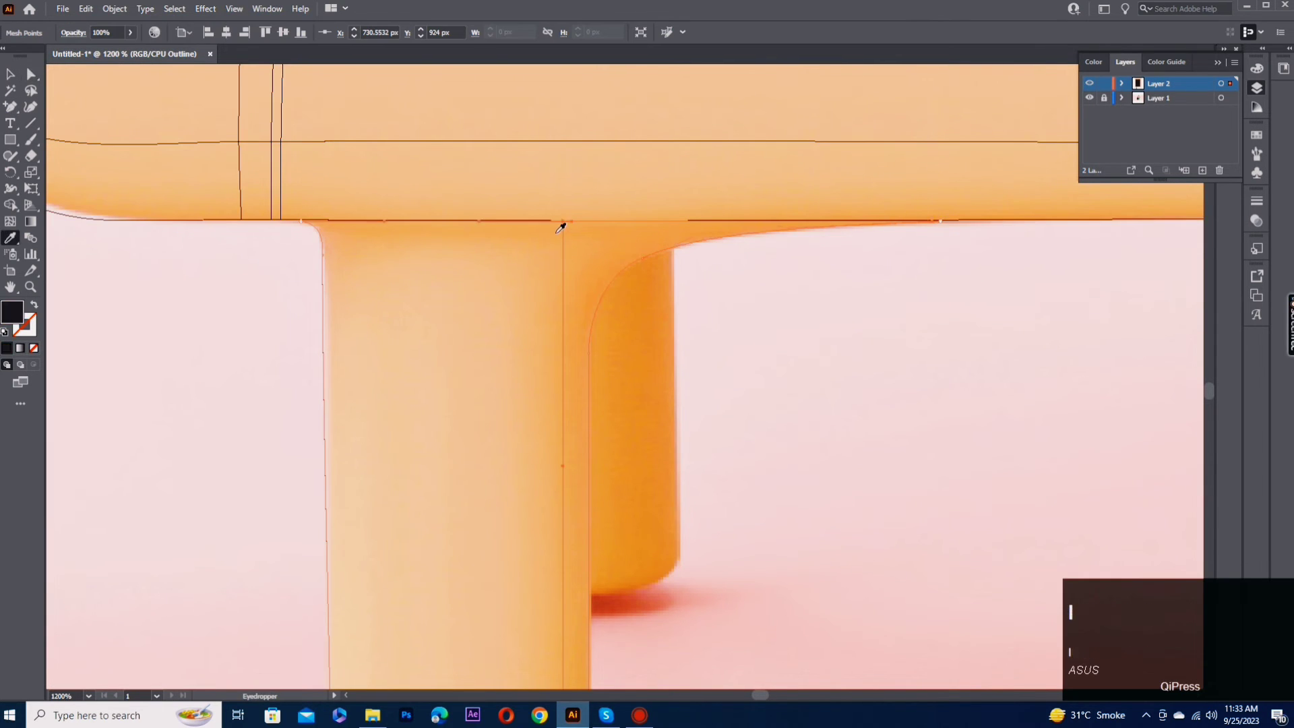
click(557, 232)
click(10, 221)
click(562, 310)
click(31, 74)
drag(563, 310, 562, 281)
drag(704, 248, 675, 220)
drag(384, 270, 395, 284)
Step: Add a vertical mesh line down the leg, left of the existing one, and select its top mesh points for adjustment
click(10, 221)
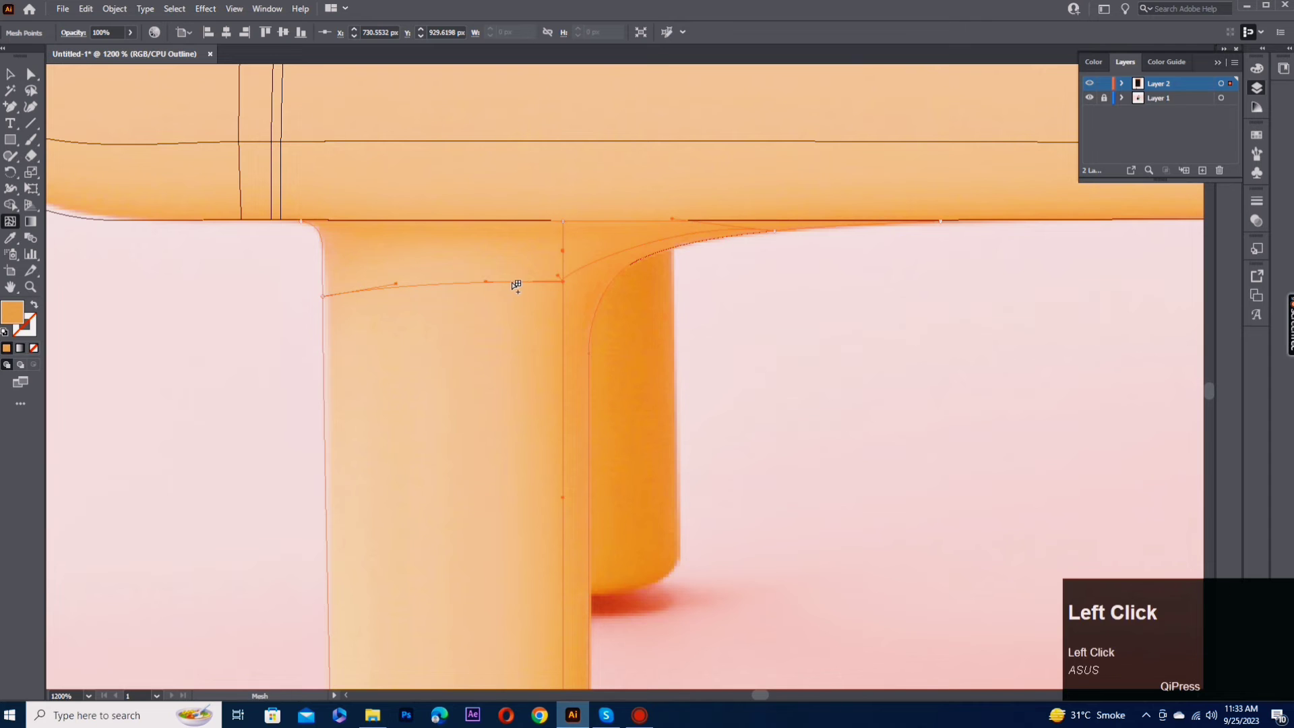
click(512, 282)
key(a)
click(466, 234)
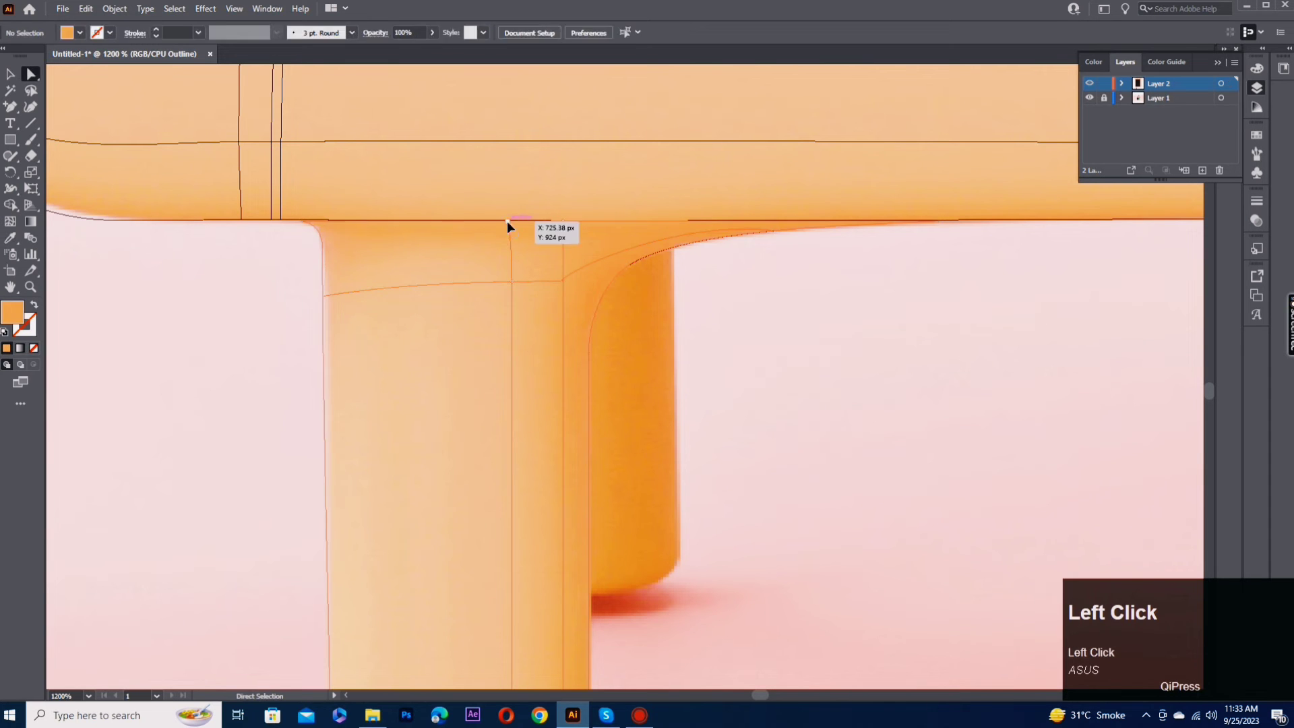
click(507, 222)
click(563, 222)
Step: Refine the curve of the leg's right edge and sample the reference colour for the mesh point beside the bend
click(562, 281)
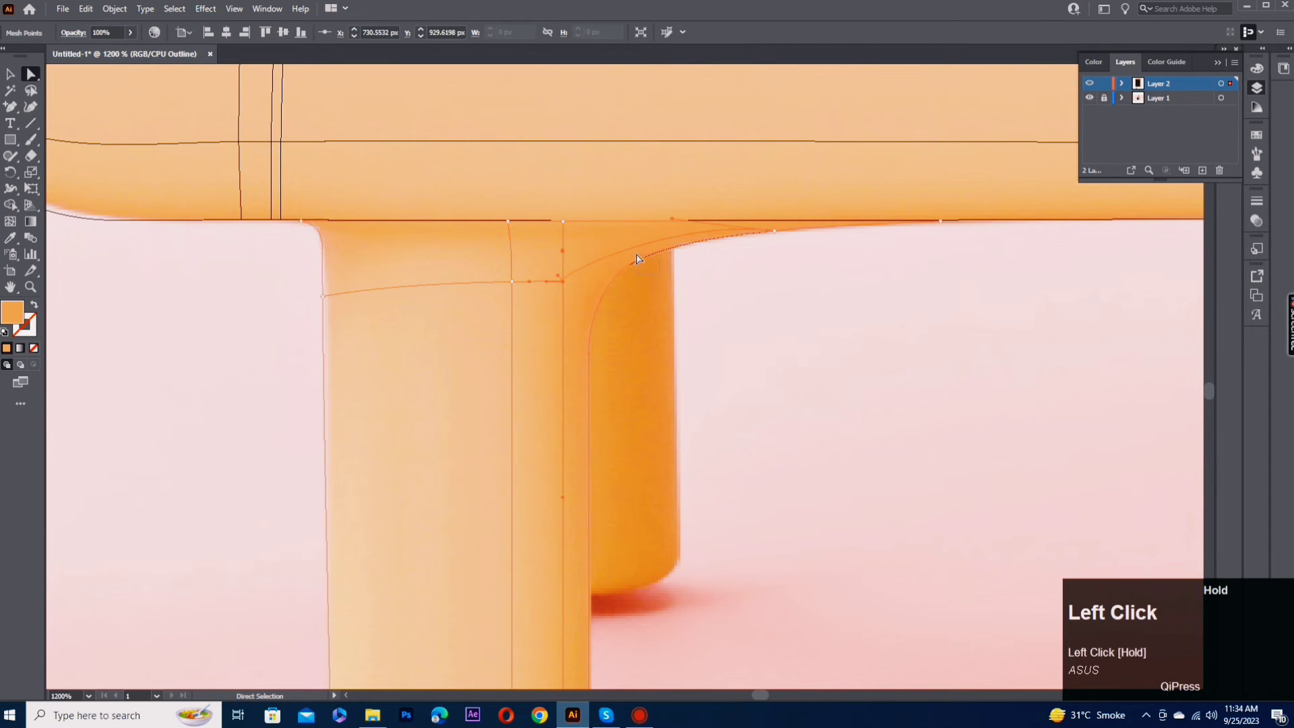
drag(586, 368, 585, 370)
click(563, 279)
key(i)
key(a)
Step: Colour the mesh points at the leg's lower end, including the rounded lower-left corner, with colours sampled from the reference
key(space)
drag(578, 640, 622, 367)
drag(648, 360, 628, 401)
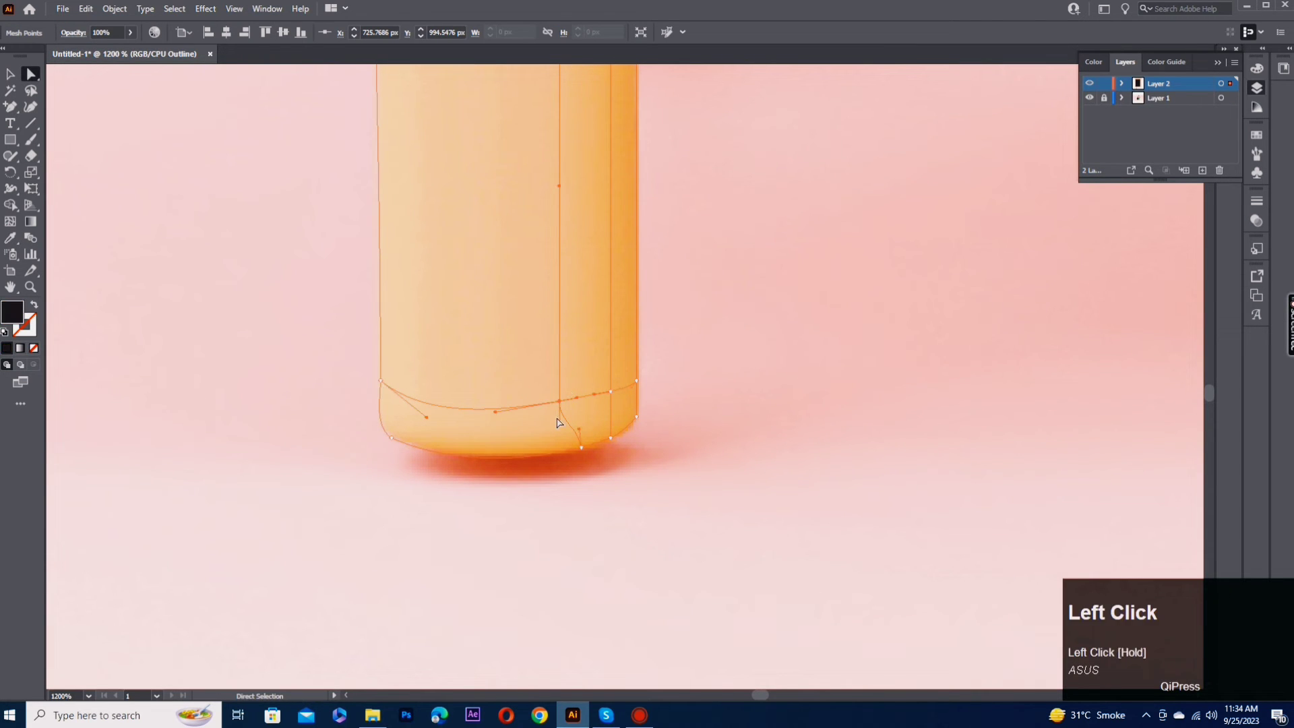
key(a)
click(391, 438)
key(i)
click(400, 432)
Step: Colour the mesh points along the foot's lower-right edge with the orange sampled from the reference
key(a)
drag(628, 471, 573, 431)
key(i)
click(564, 448)
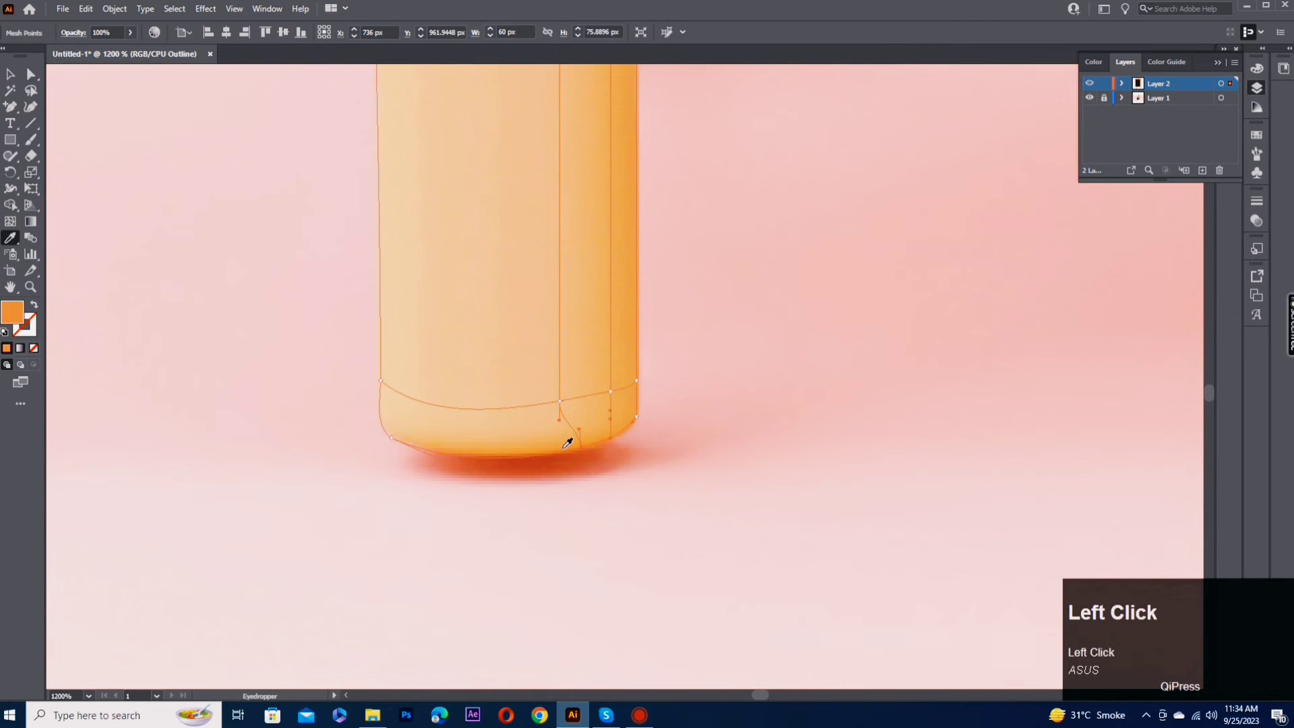
key(a)
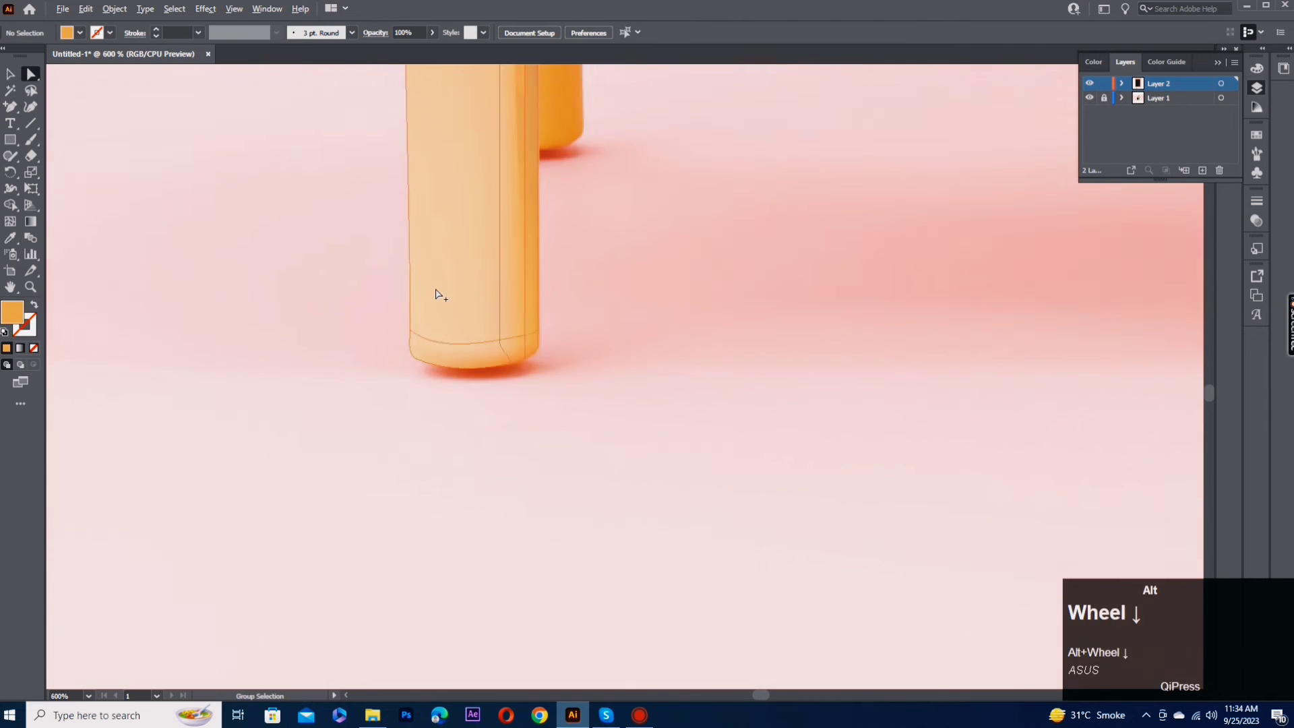
Step: Move the mesh point beside the leg's inner bend slightly right and adjust its direction handles to smooth the shading
scroll(439, 292, up, 2)
scroll(442, 322, up, 3)
click(377, 244)
drag(358, 244, 359, 246)
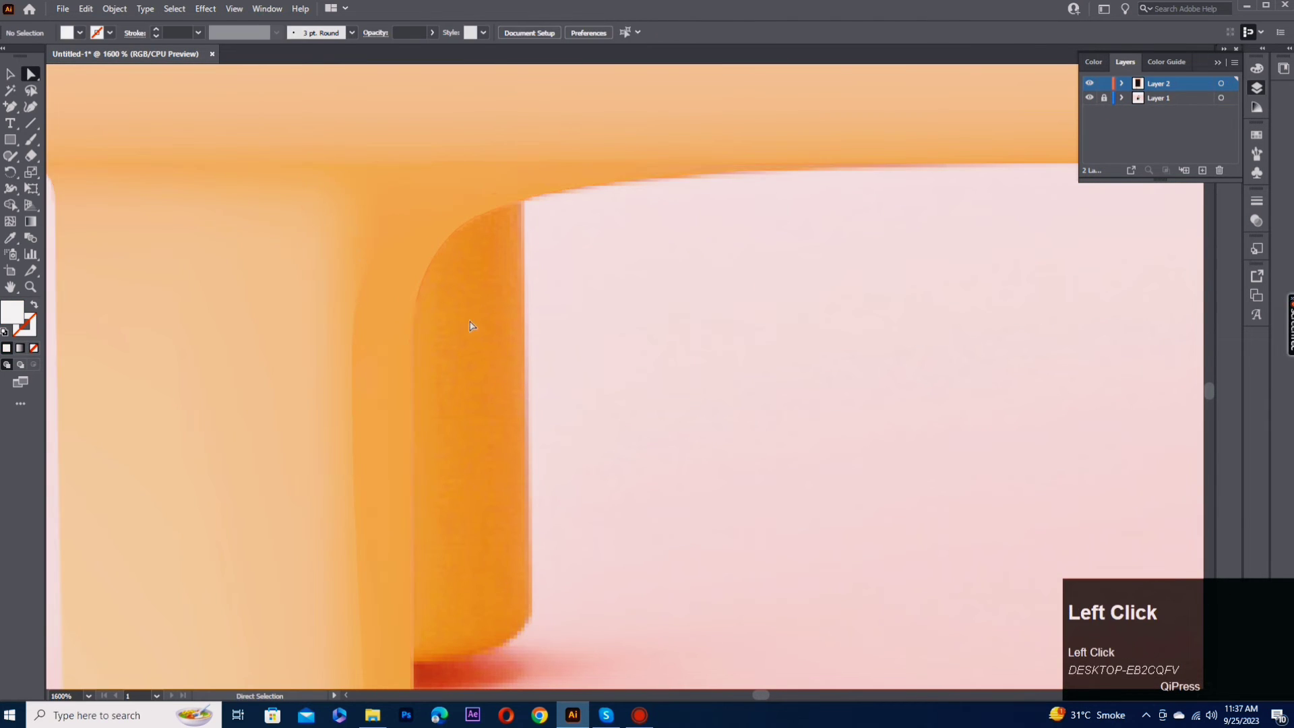
scroll(365, 246, up, 4)
scroll(377, 266, up, 5)
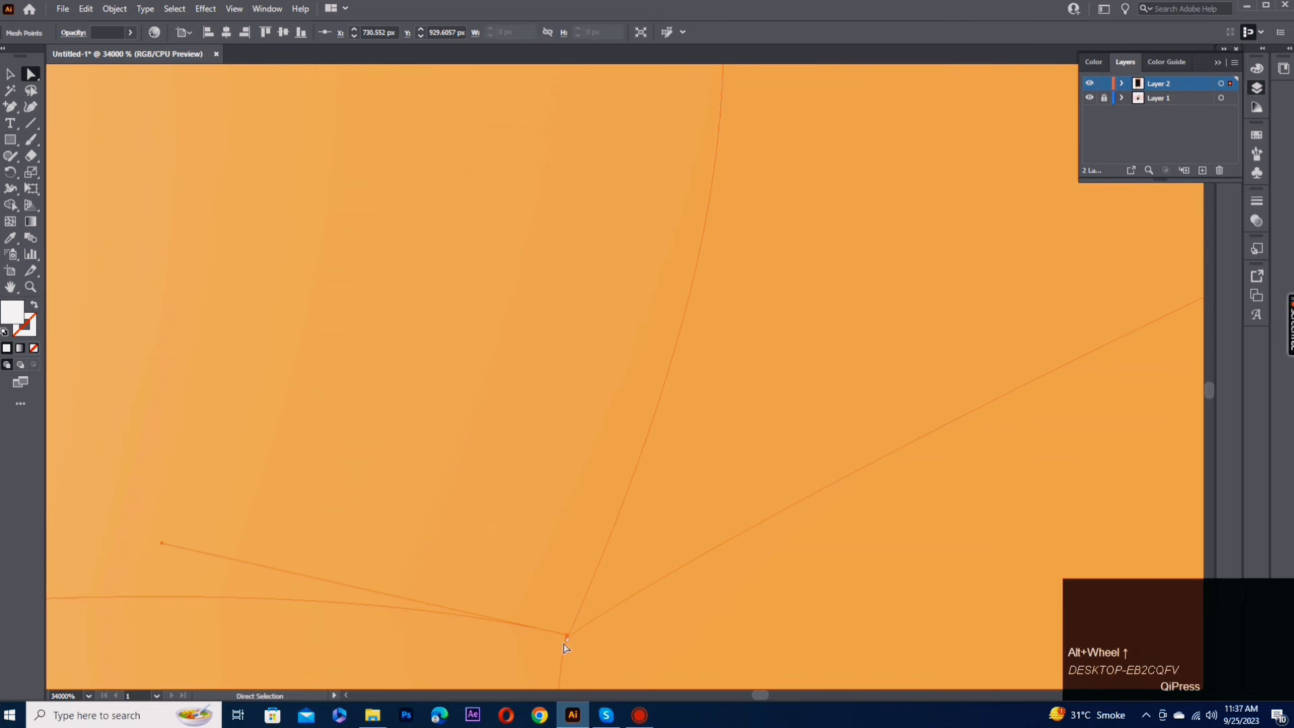
drag(568, 636, 595, 639)
drag(726, 660, 725, 660)
scroll(720, 660, down, 10)
scroll(507, 302, up, 2)
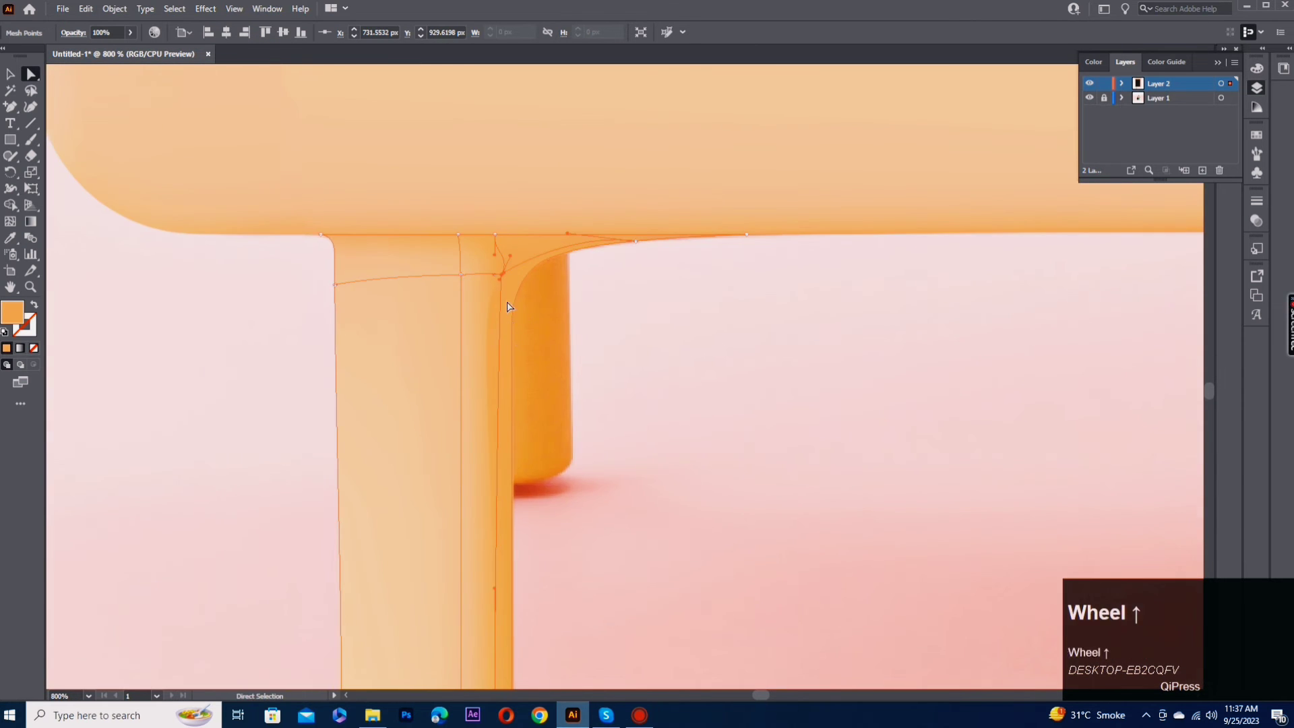
click(496, 322)
click(524, 419)
Step: Create a reflected copy of the left front leg mesh across the vertical axis
scroll(502, 433, down, 4)
drag(550, 468, 364, 533)
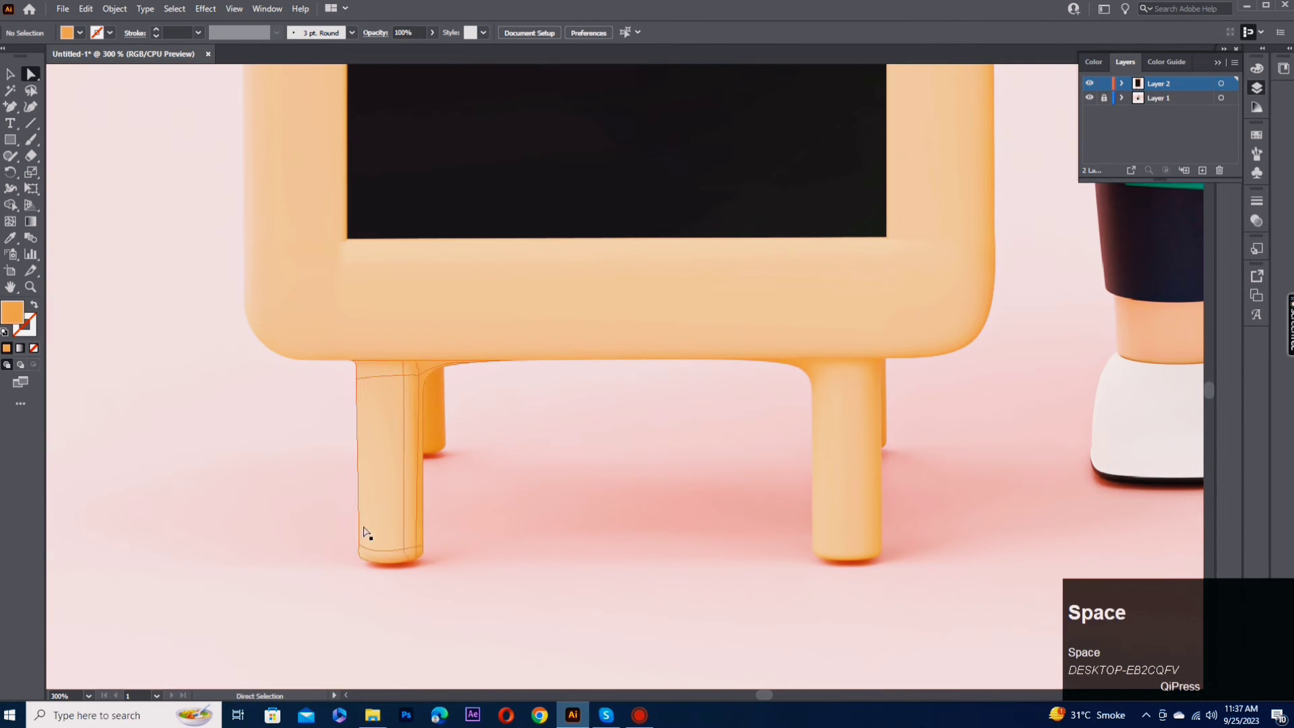
click(397, 446)
shift+click(504, 293)
click(540, 430)
click(393, 450)
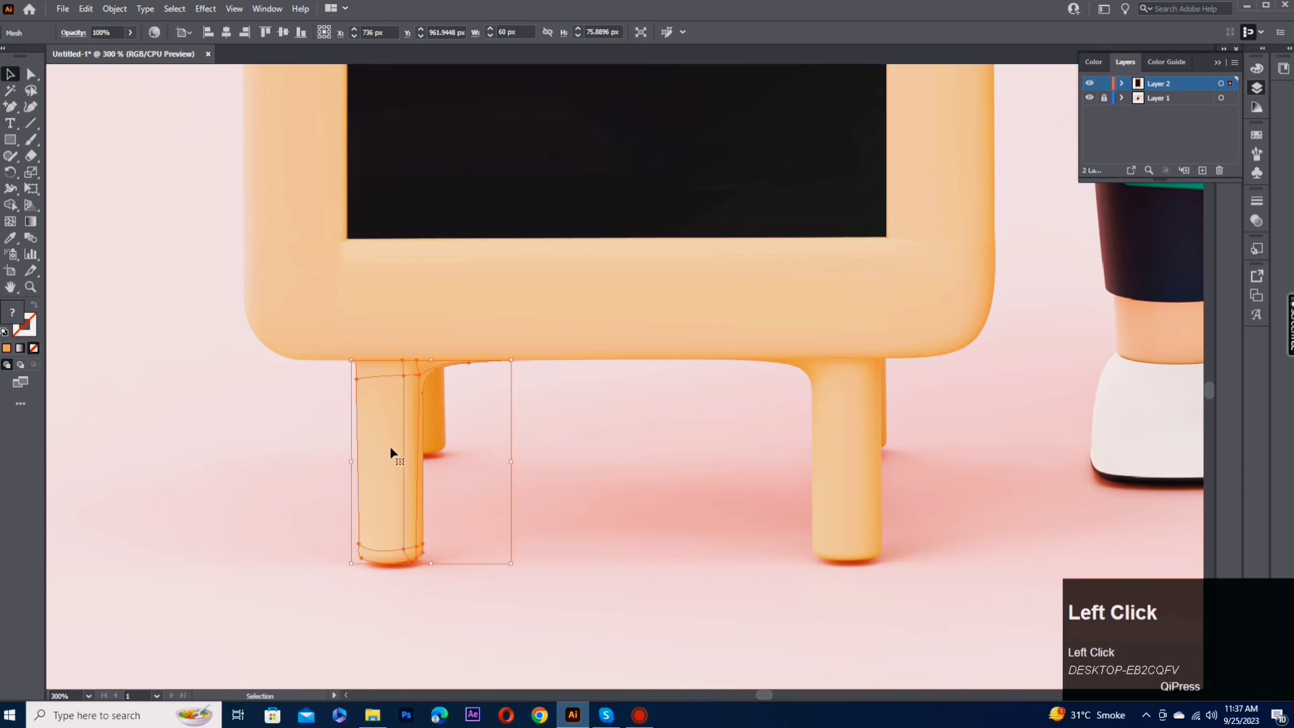
right_click(395, 436)
mouse_move(442, 498)
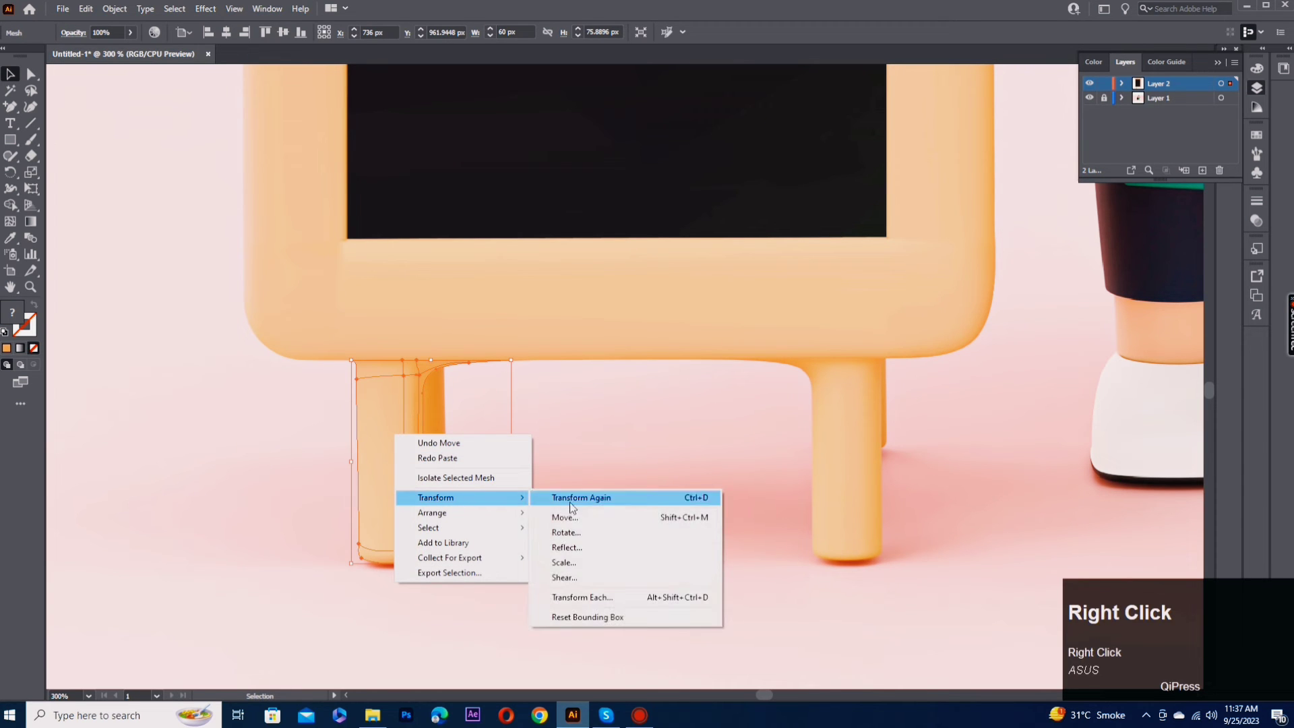
click(576, 547)
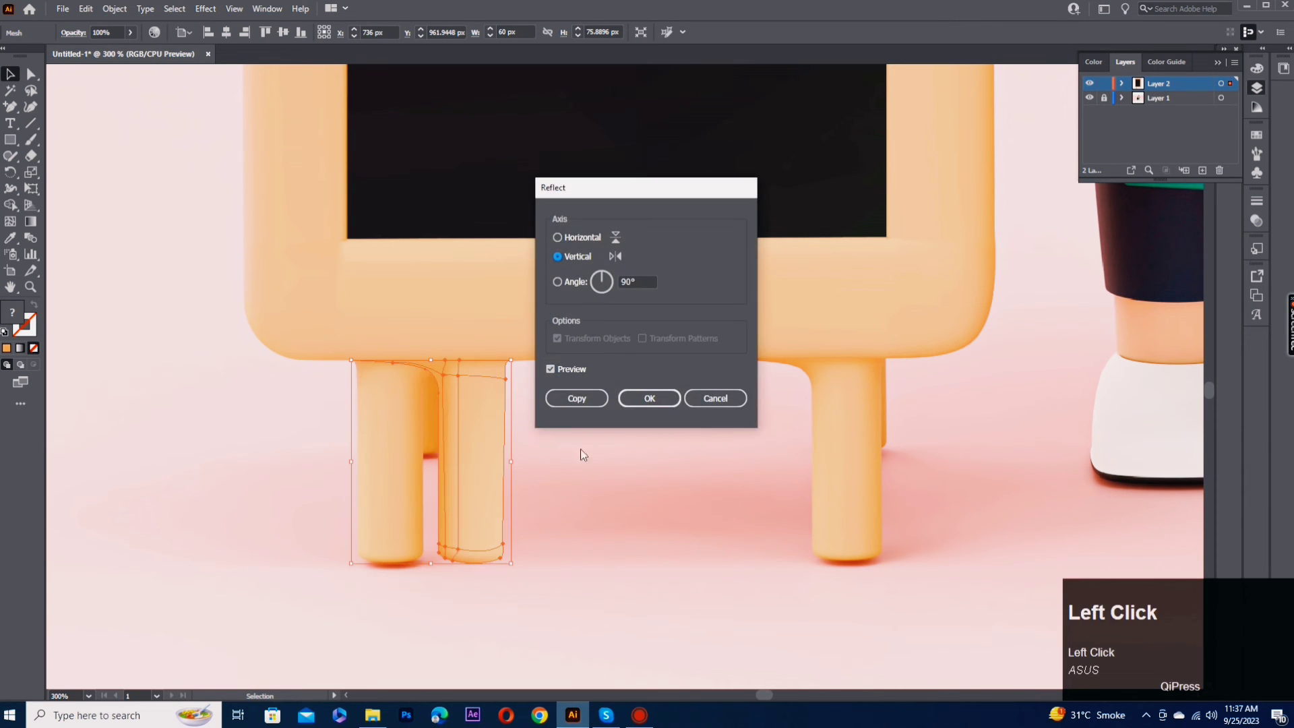
click(576, 398)
Step: Place the reflected leg over the right front leg and nudge it into alignment with the frame's lower edge
drag(486, 439, 856, 437)
scroll(889, 472, up, 2)
key(Right)
key(Right)
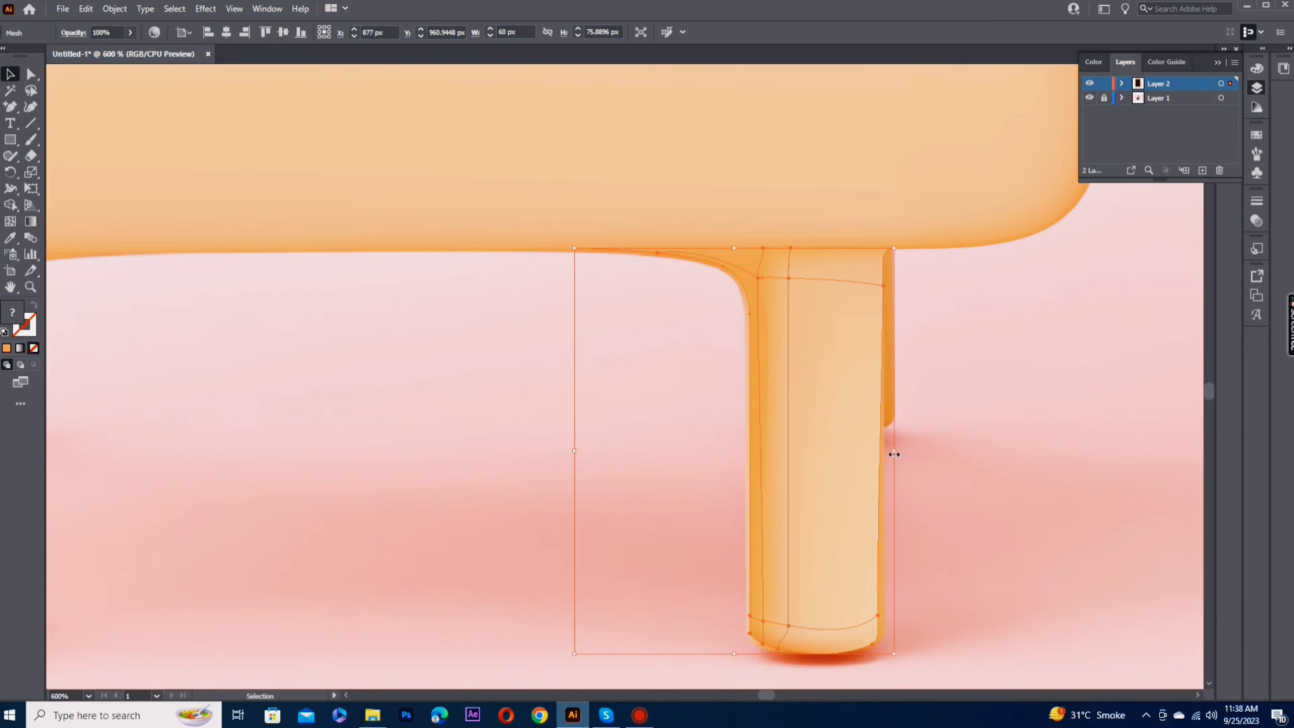
click(900, 438)
scroll(883, 255, up, 3)
key(Down)
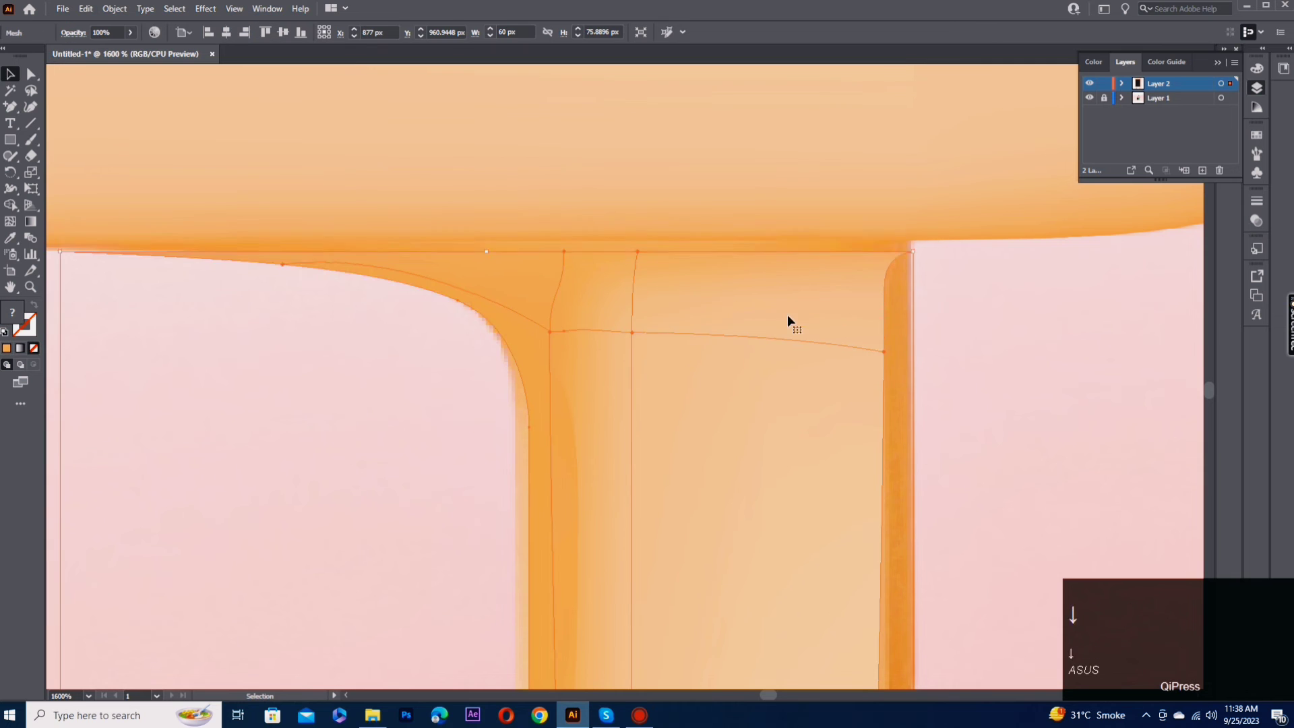
key(Up)
Step: Colour the right leg mesh's upper-right corner point with the orange sampled from the frame's lower edge
click(882, 245)
key(a)
click(912, 239)
key(i)
click(875, 232)
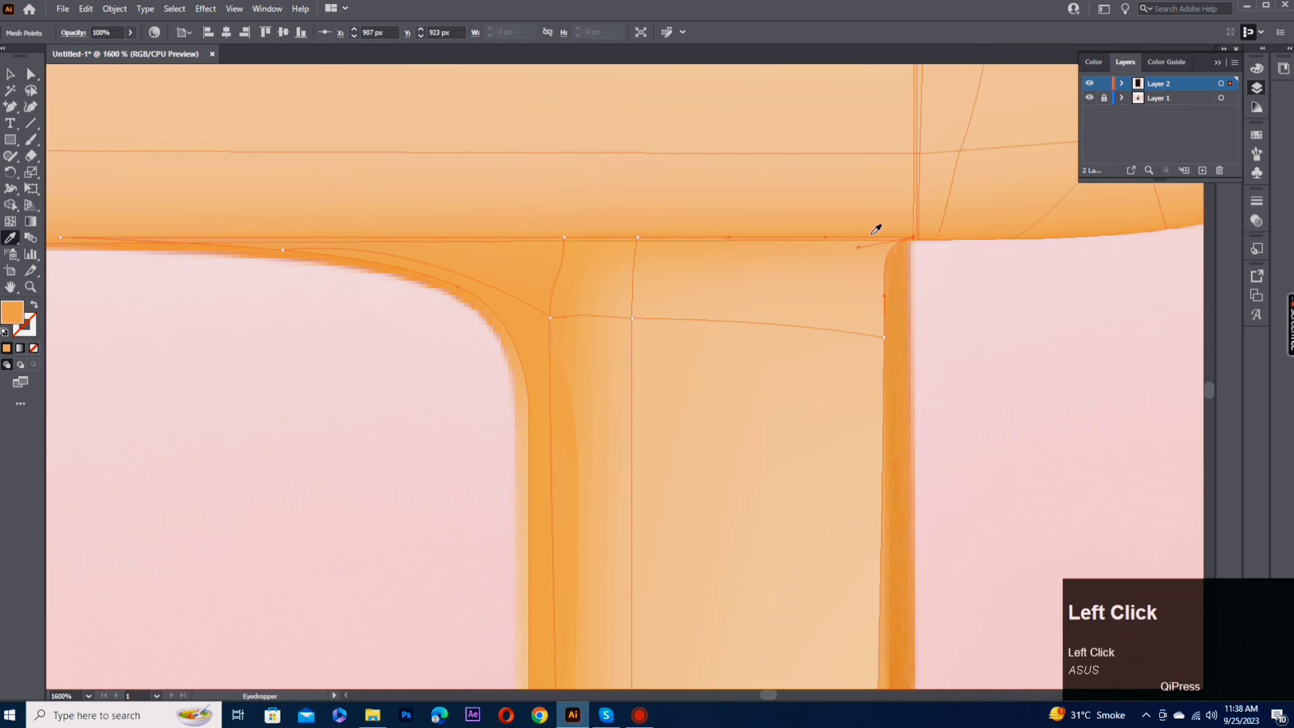
Step: Colour the remaining mesh points along the right front leg's upper edge with the orange sampled from the frame's lower edge
key(a)
click(638, 238)
key(i)
click(642, 230)
key(a)
click(564, 238)
click(574, 232)
key(a)
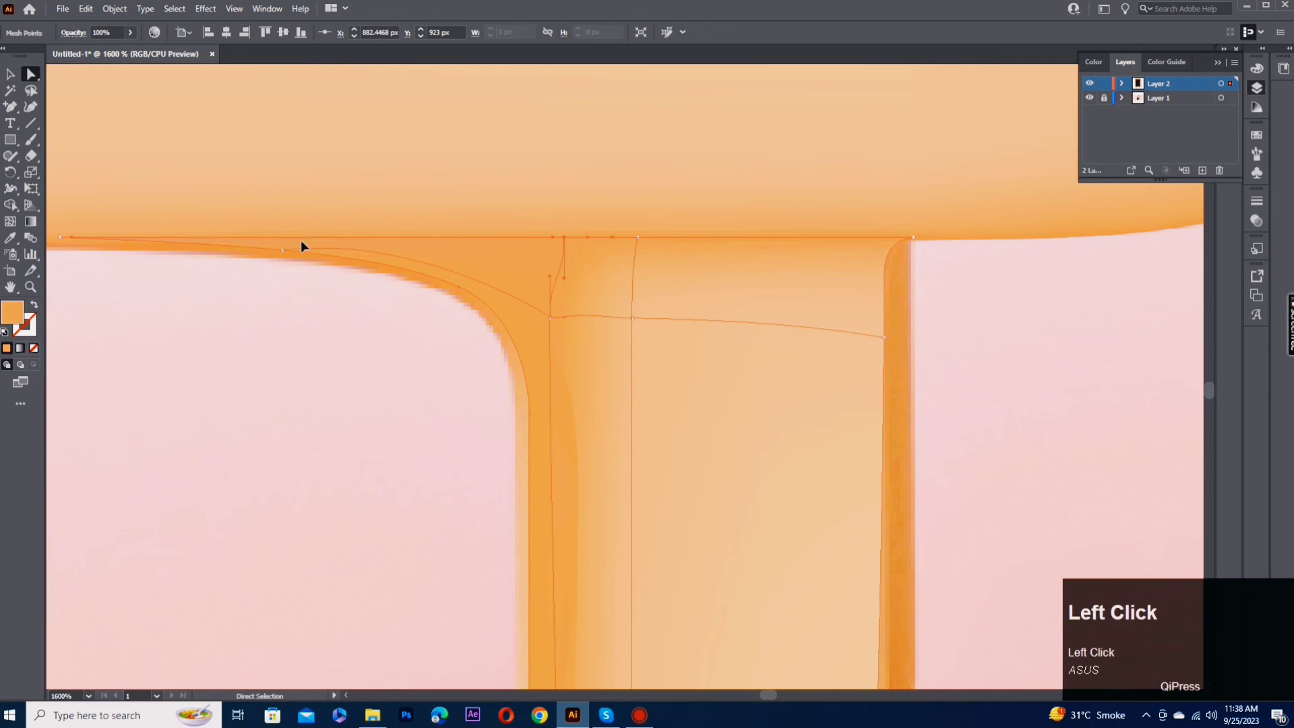
click(61, 238)
key(i)
click(85, 231)
key(a)
click(988, 342)
Step: Draw a closed orange shape with the Pen tool over the right rear leg, following its curved lower corner
scroll(987, 342, down, 5)
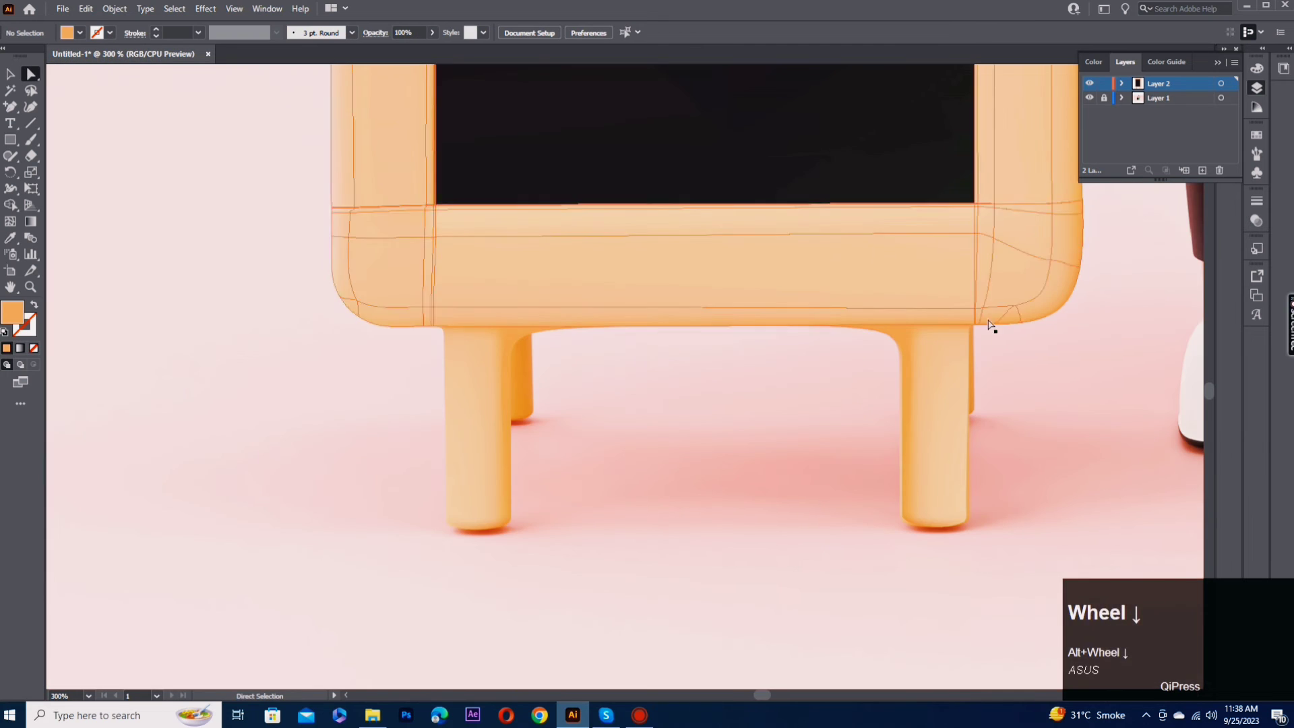
click(10, 74)
scroll(1018, 379, up, 4)
drag(10, 107, 59, 107)
click(59, 108)
click(835, 142)
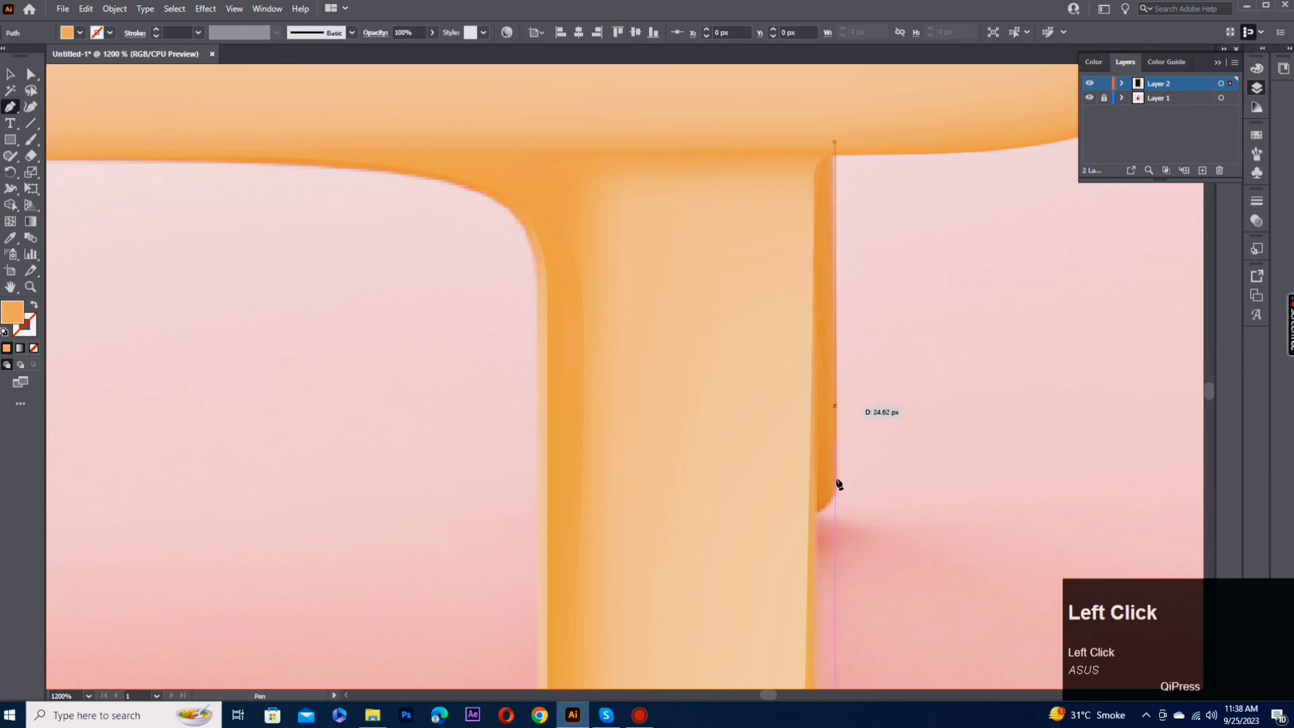
click(835, 490)
mouse_move(803, 517)
mouse_down()
mouse_move(760, 537)
mouse_move(782, 517)
mouse_up()
click(805, 138)
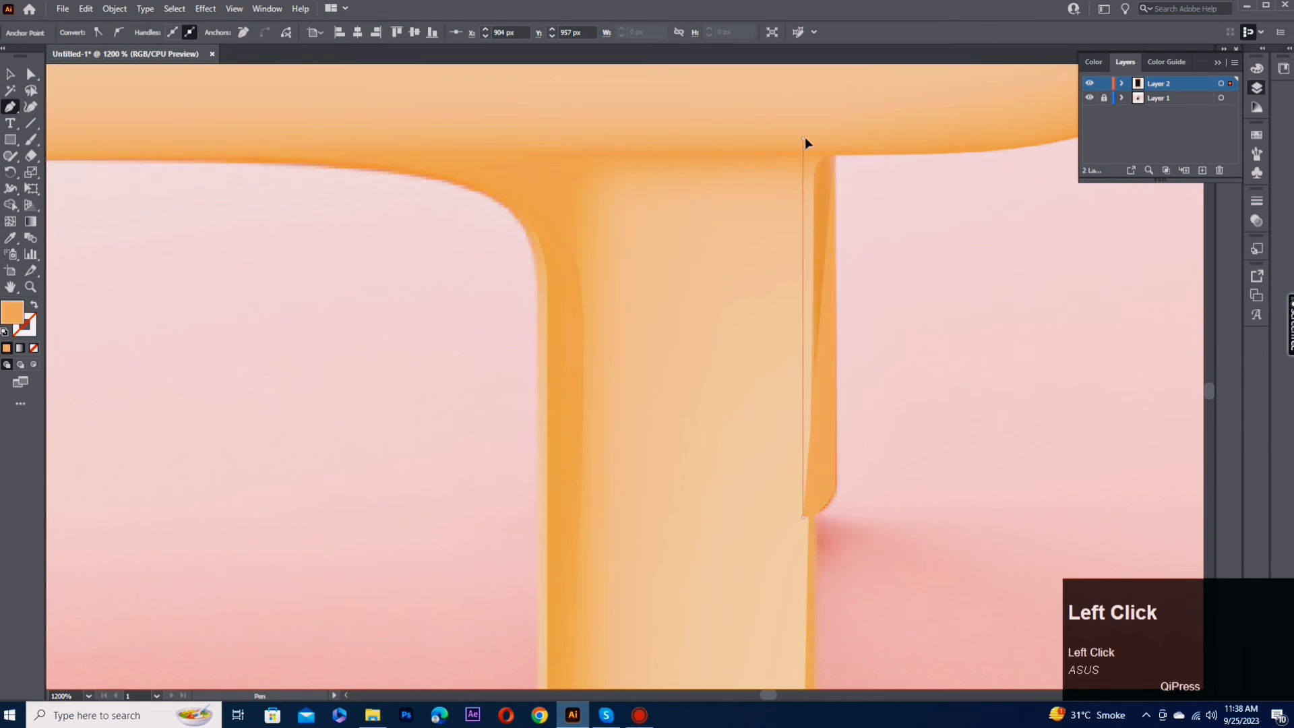
click(835, 142)
Step: Send the right rear leg shape to the back and fine-tune its lower outer corner
right_click(835, 316)
mouse_move(883, 570)
click(1011, 612)
click(910, 504)
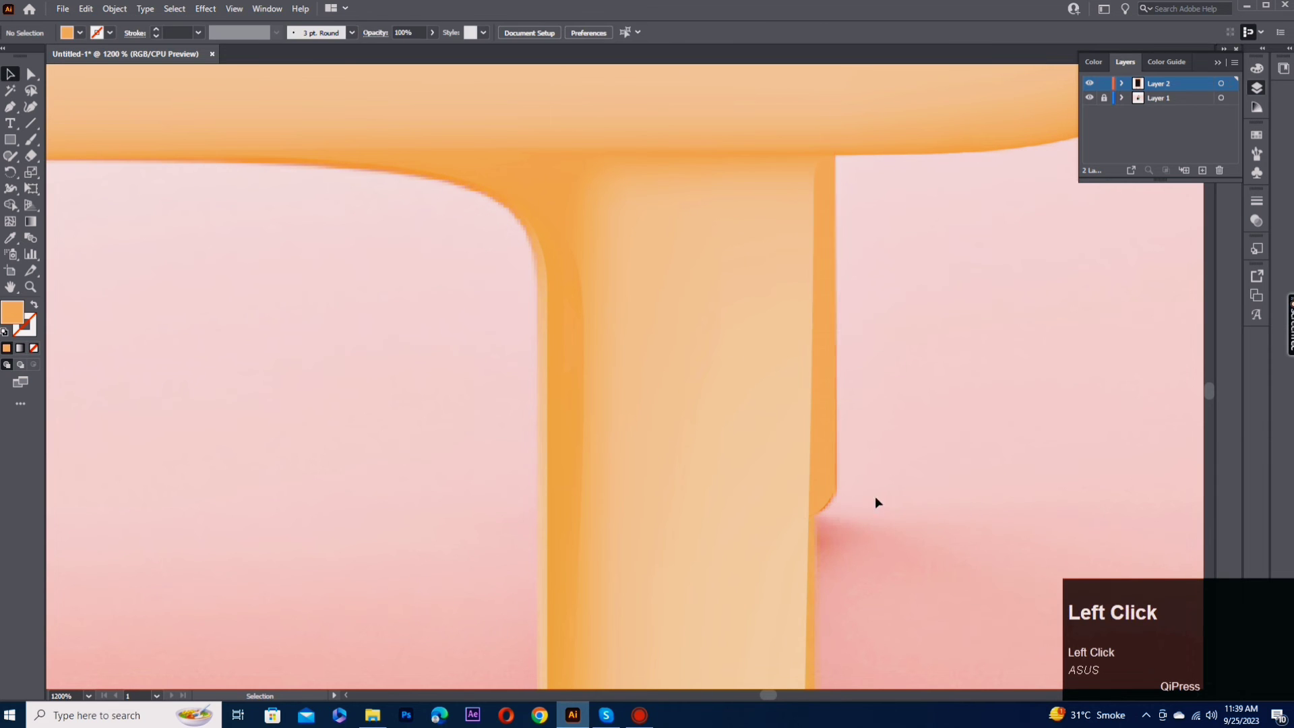
key(a)
drag(836, 490, 837, 490)
click(937, 494)
Step: Draw a closed Pen tool shape about 14 by 34 px over the left rear leg with a curved bottom edge
key(space)
drag(377, 412, 944, 438)
drag(310, 421, 897, 399)
click(10, 108)
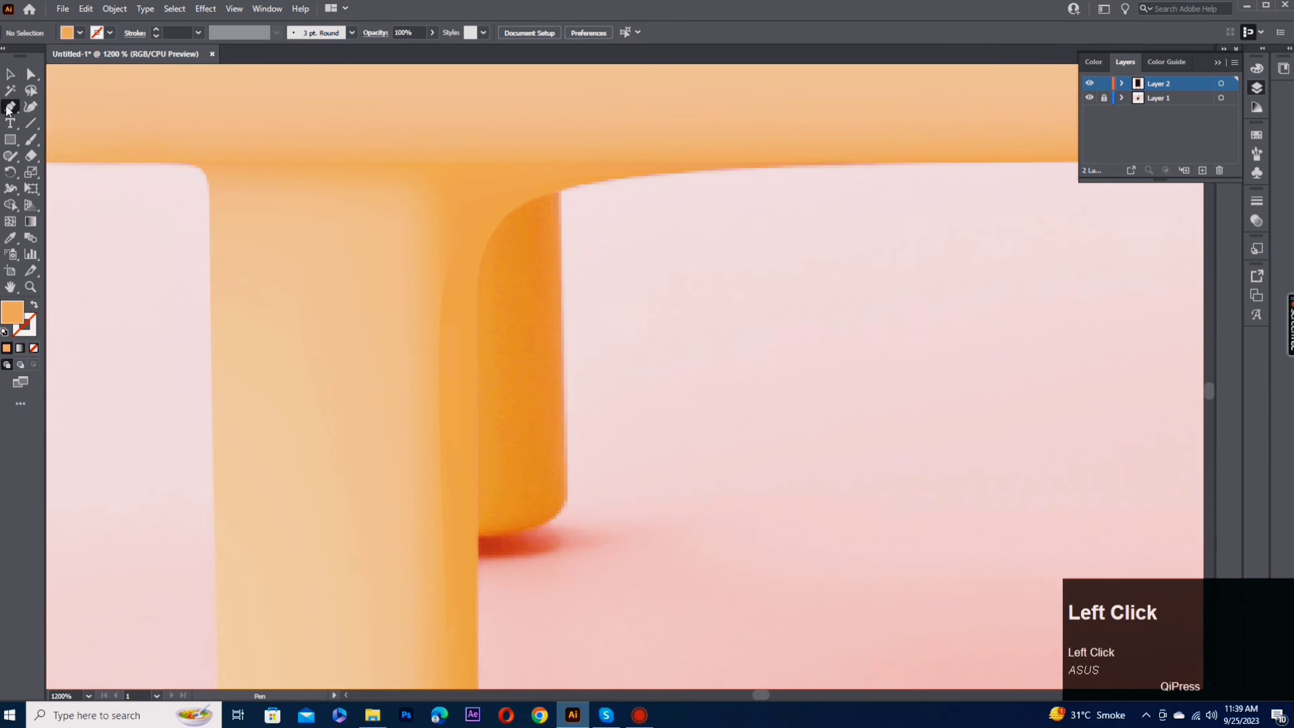
click(560, 173)
click(568, 507)
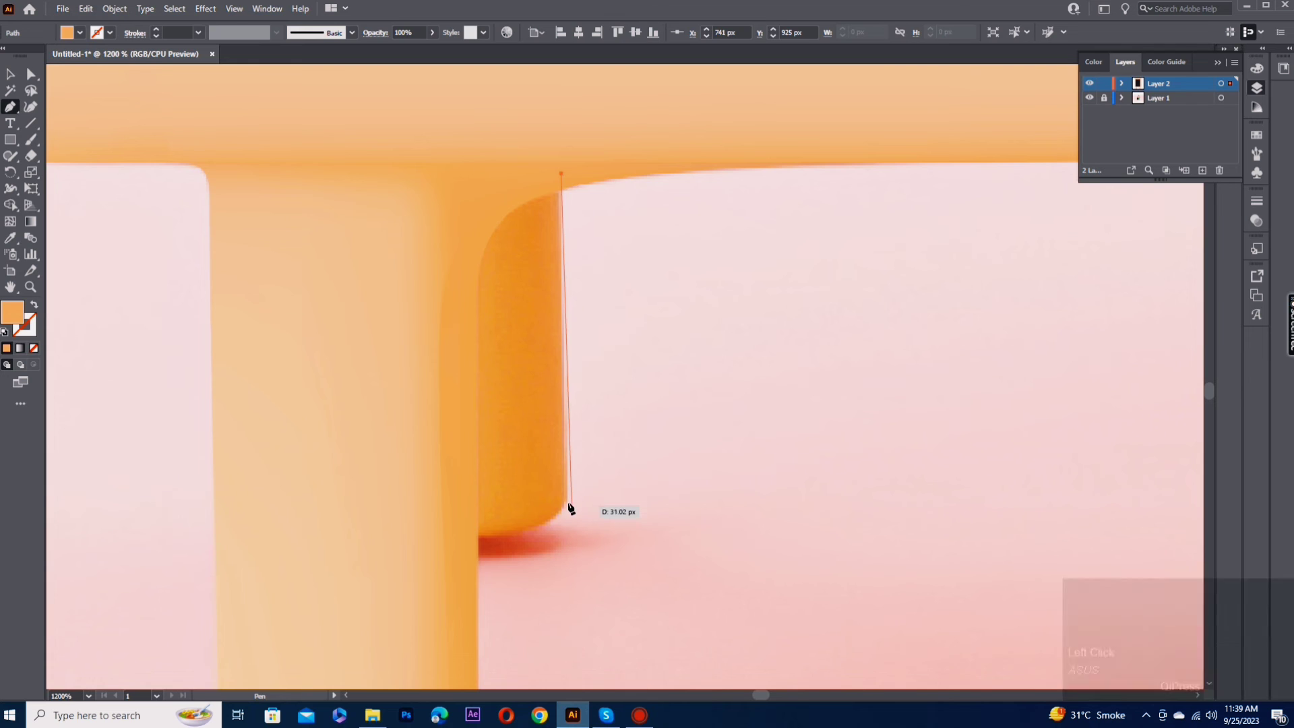
drag(444, 526, 370, 495)
click(561, 174)
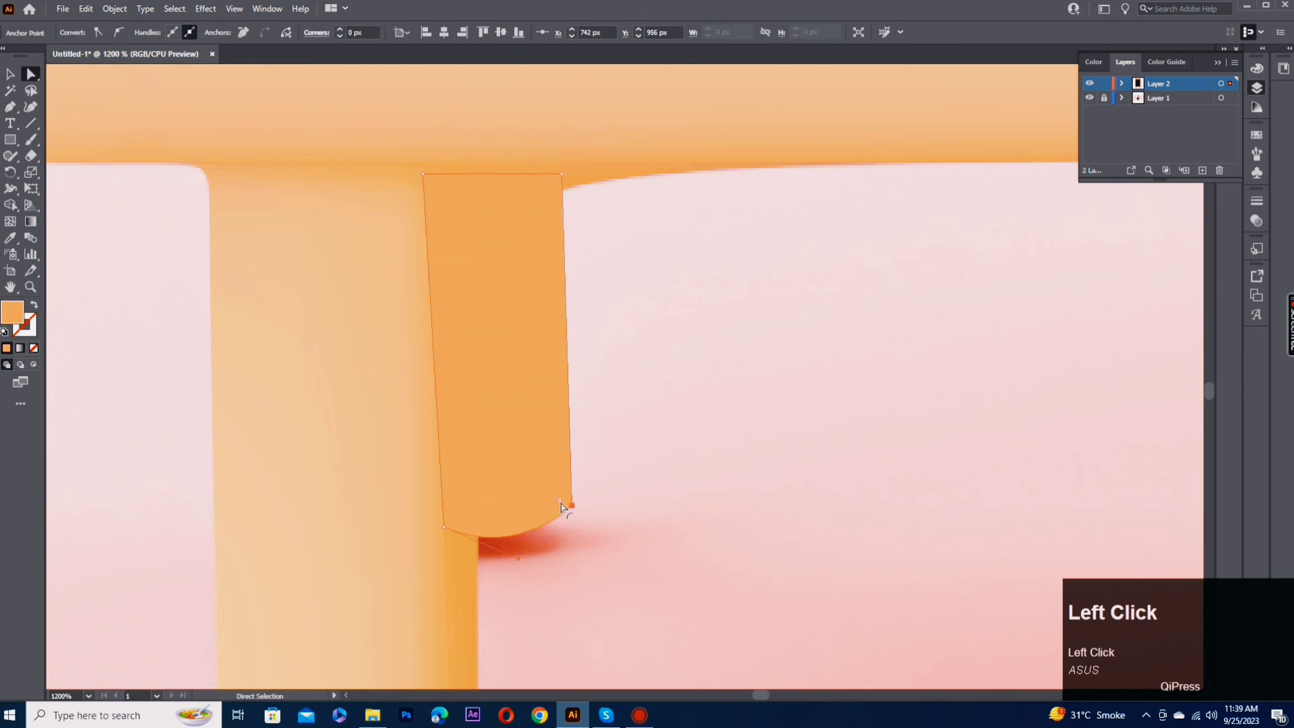
Step: Round the left rear leg shape's lower outer corner and add a vertical mesh line starting from its bottom edge
key(a)
key(ctrl+y)
key(u)
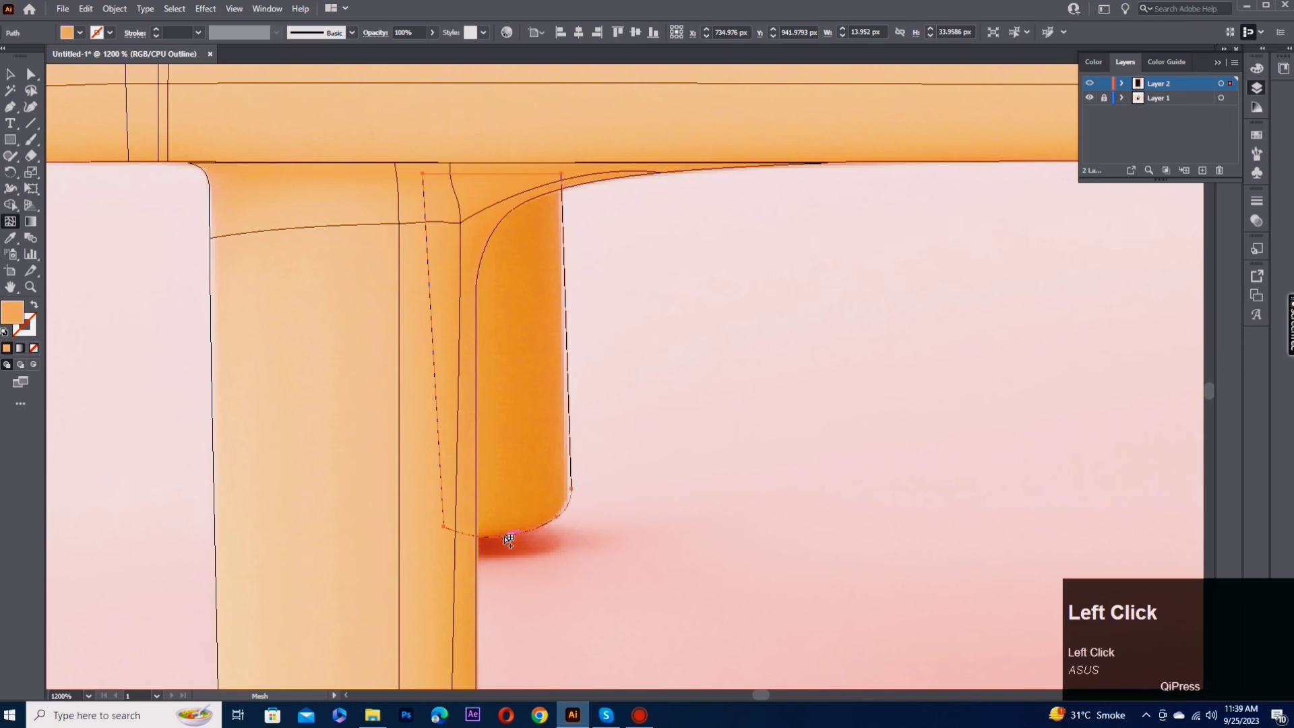
click(503, 543)
Step: Colour the left rear leg's mesh points with darker oranges sampled from the rear leg in the reference
key(a)
click(477, 174)
key(i)
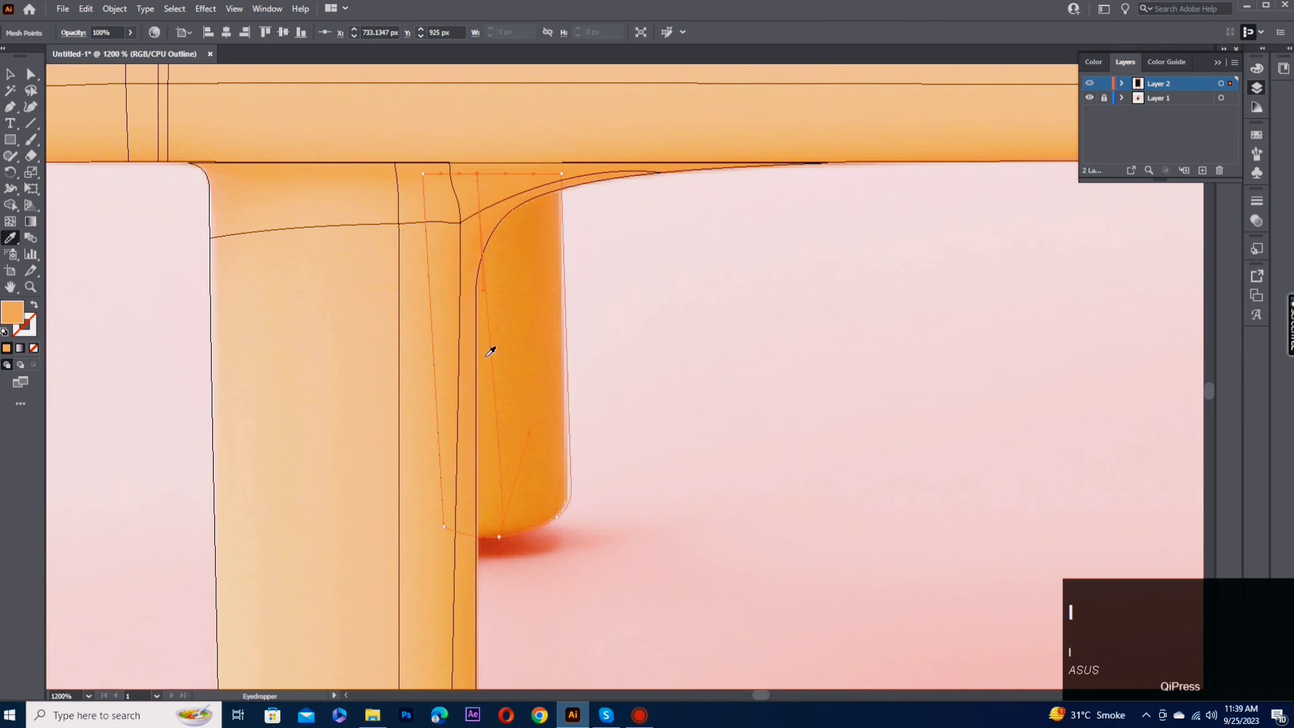
key(i)
click(491, 266)
key(a)
click(443, 527)
key(i)
click(486, 504)
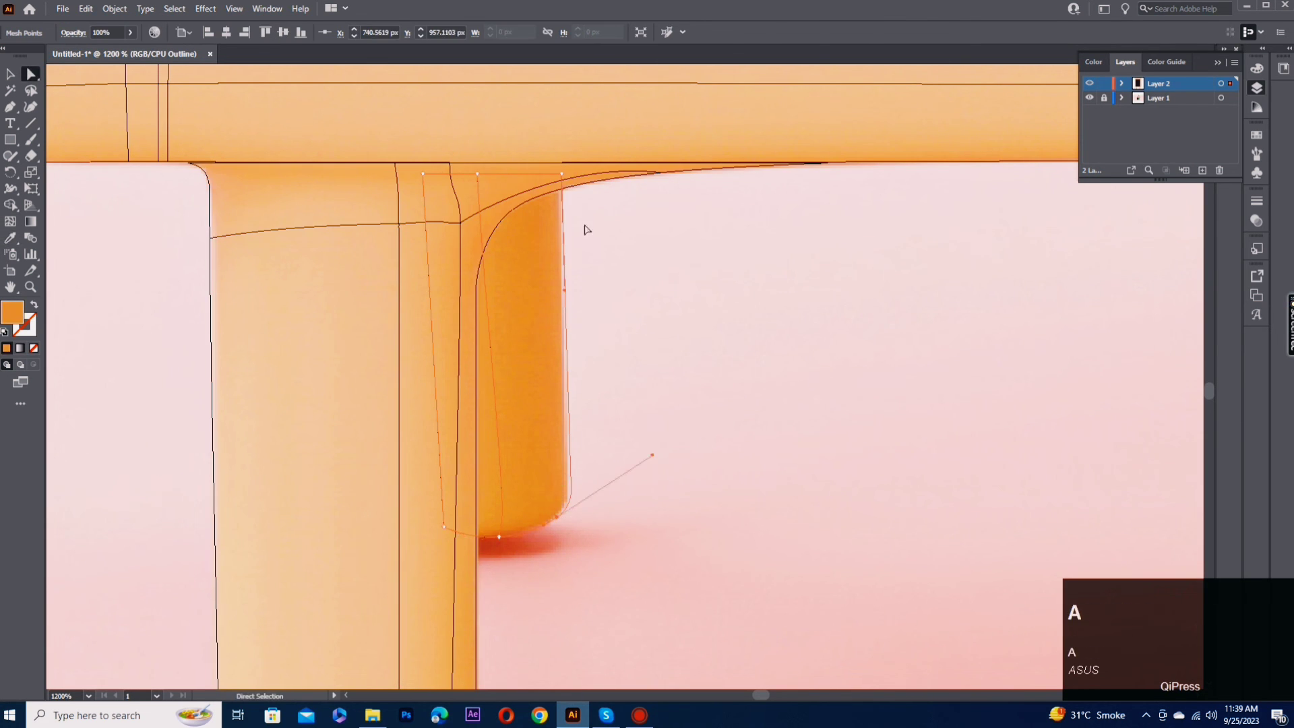
Step: Preview the left rear leg mesh and set its bottom centre point to an orange chosen in the Color Picker
ctrl+click(1090, 84)
click(499, 536)
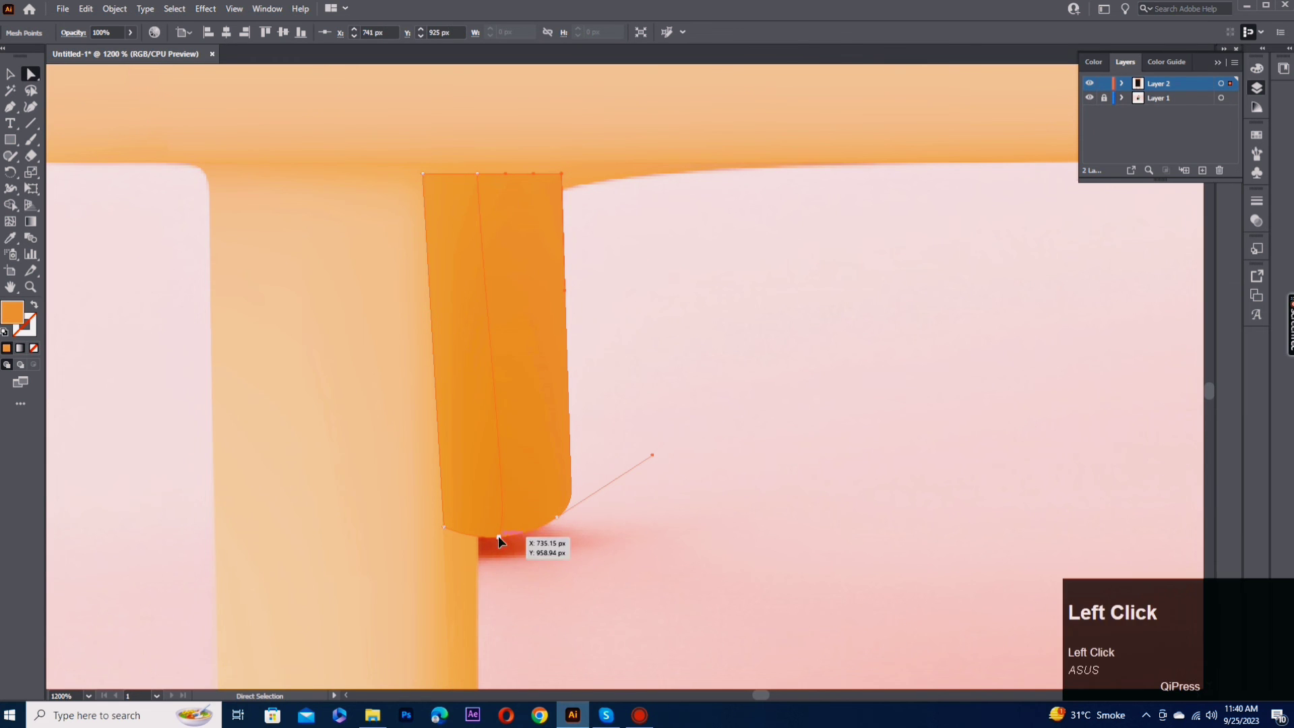
double_click(13, 312)
click(247, 279)
click(458, 271)
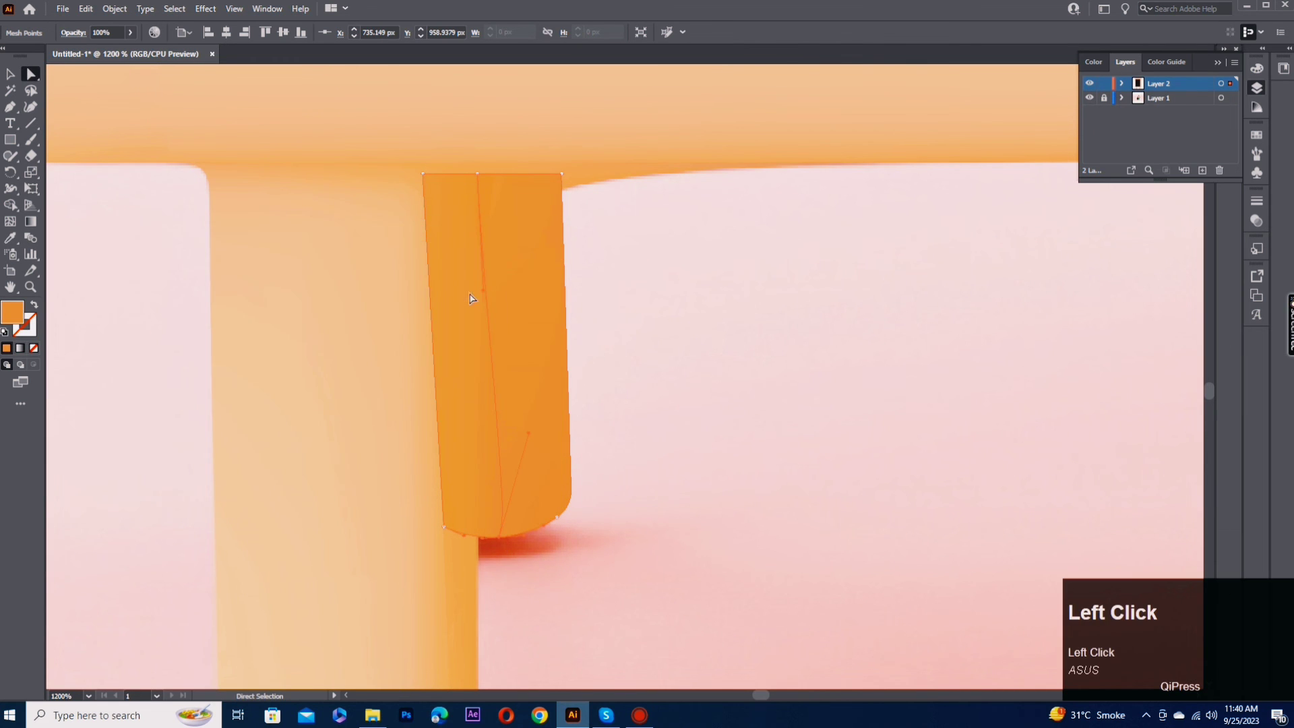
Step: Recolour the left rear leg's centre and inner-edge mesh points with a lighter orange sampled from the front leg
ctrl+click(1092, 84)
key(i)
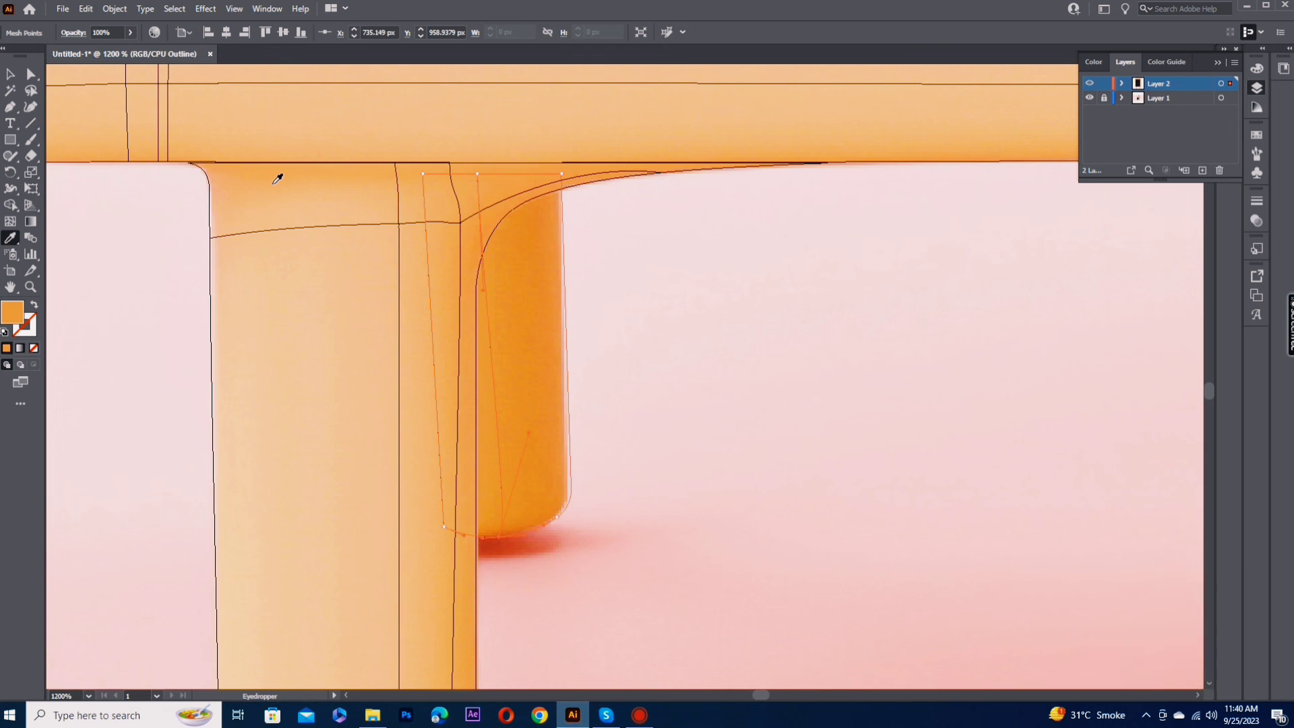
key(a)
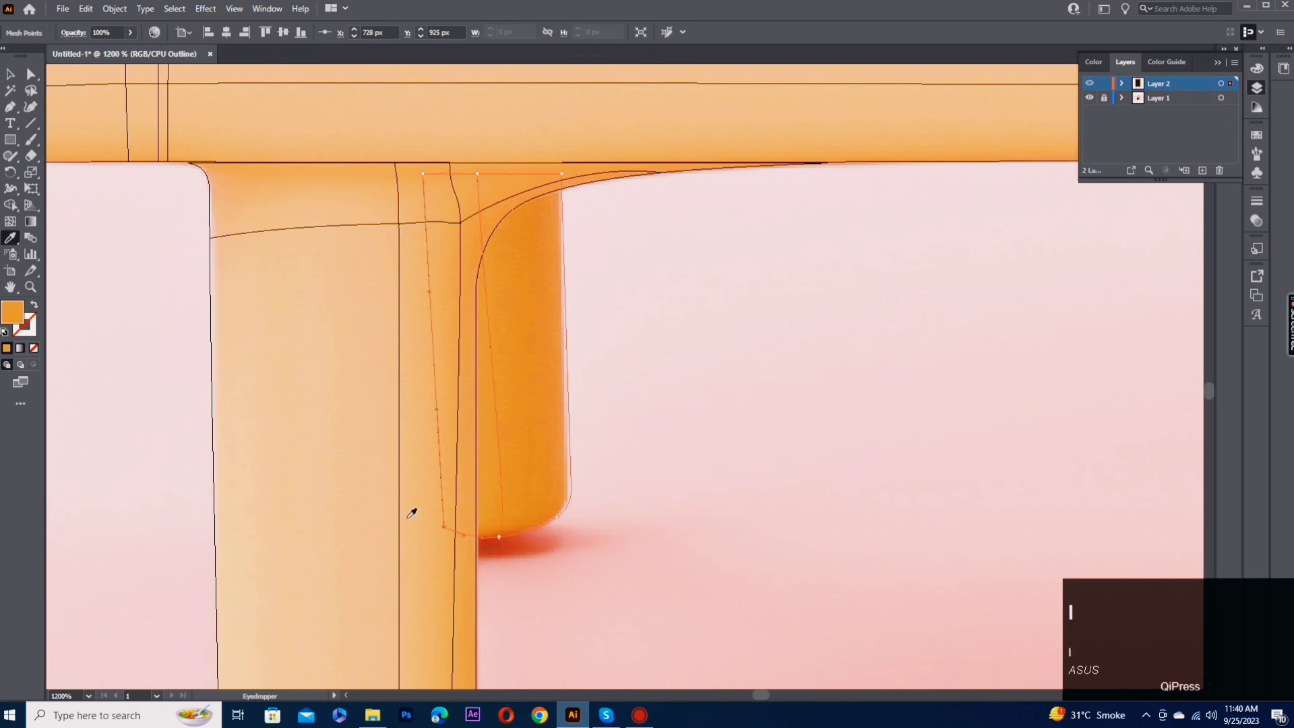
drag(529, 545, 529, 545)
ctrl+click(1090, 84)
click(762, 325)
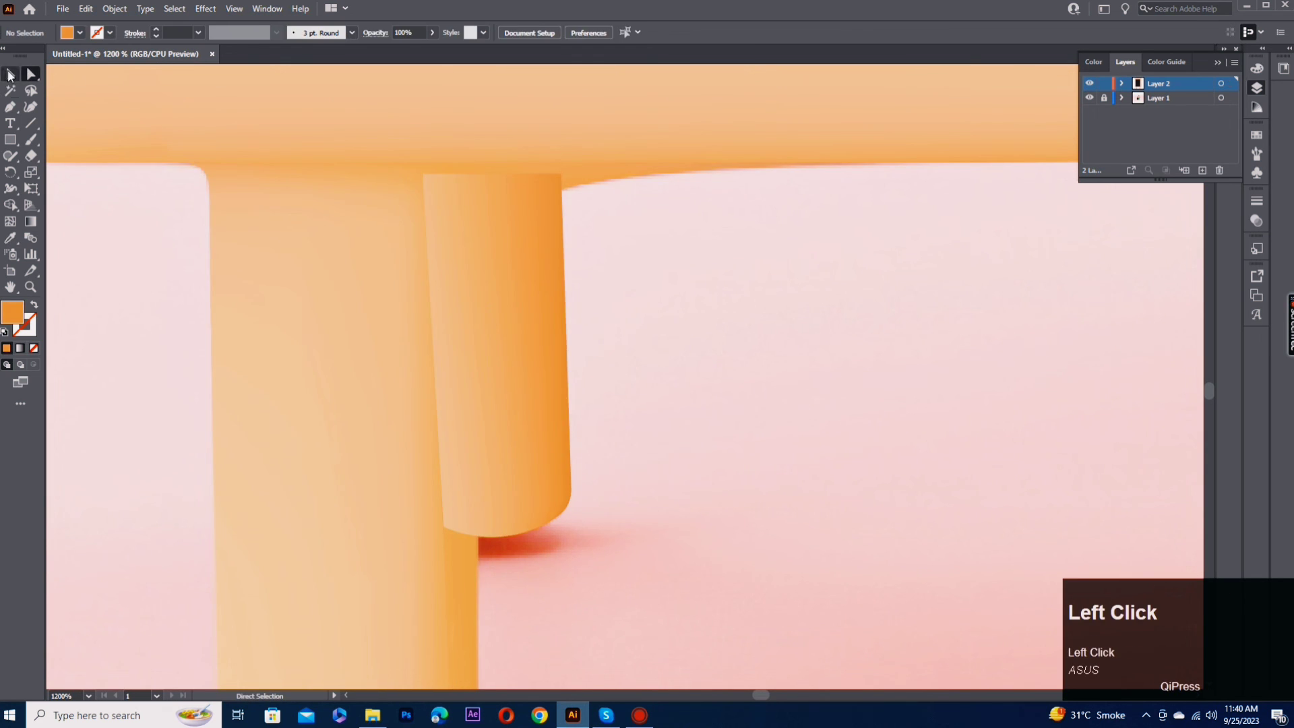
Step: Send the left rear leg mesh behind the front leg and frame
click(10, 74)
right_click(491, 348)
click(674, 477)
Step: Colour the left rear leg's lower inner mesh point with the orange sampled from the top of the front leg
key(a)
click(451, 531)
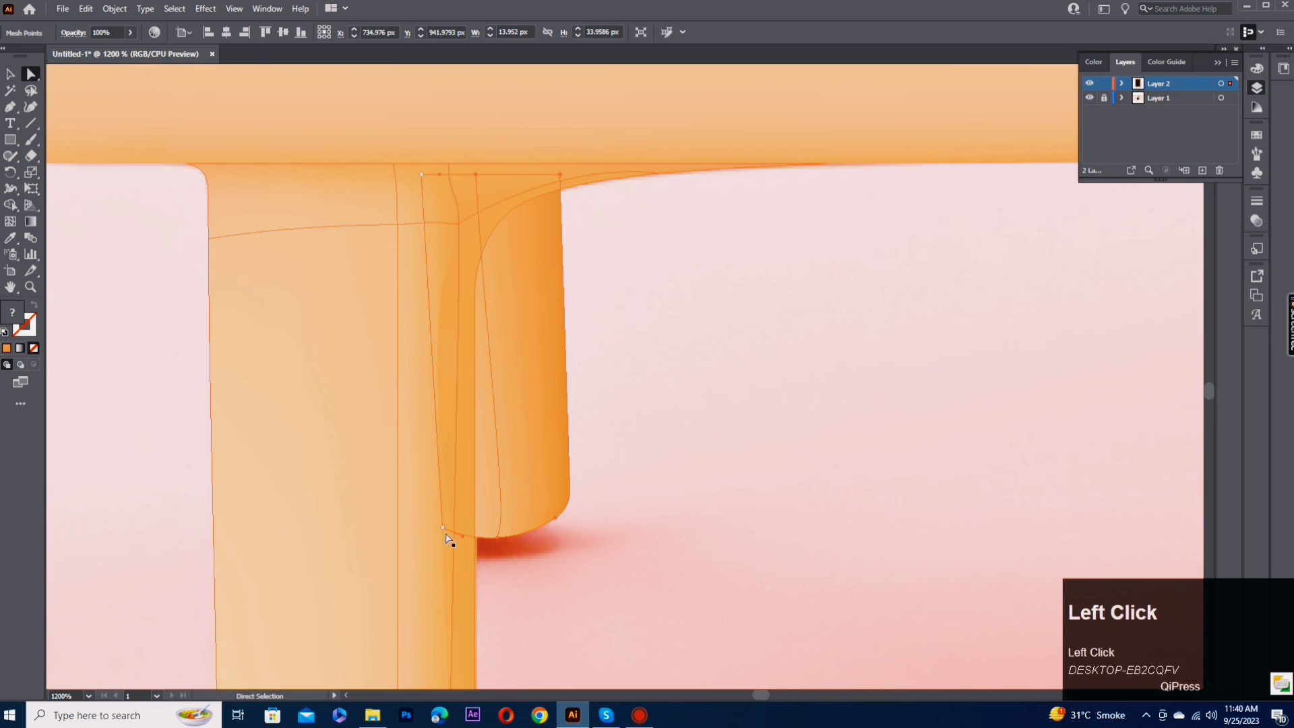
key(a)
click(442, 527)
key(i)
click(326, 184)
key(a)
click(638, 309)
Step: Select all parts of the chalkboard stand, including frame, board and legs, and group them
scroll(638, 308, down, 5)
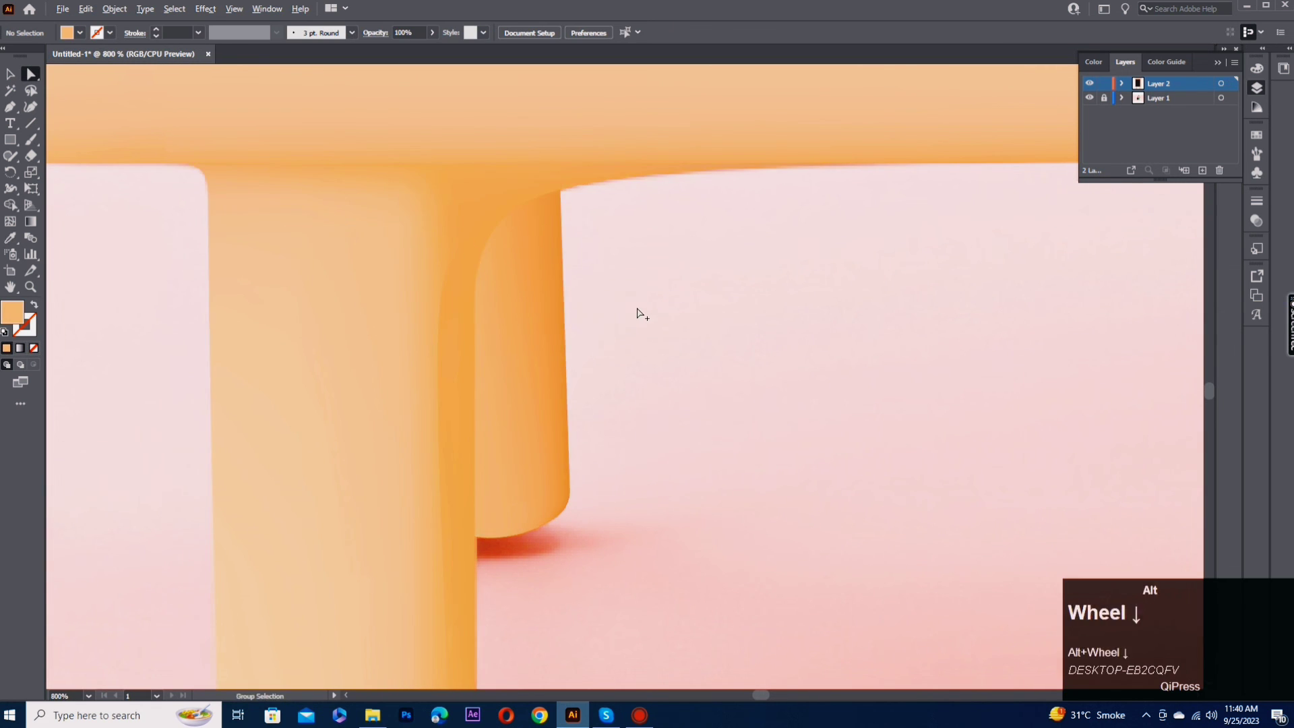
drag(751, 366, 475, 496)
scroll(650, 552, down, 2)
scroll(651, 552, up, 1)
scroll(650, 552, down, 1)
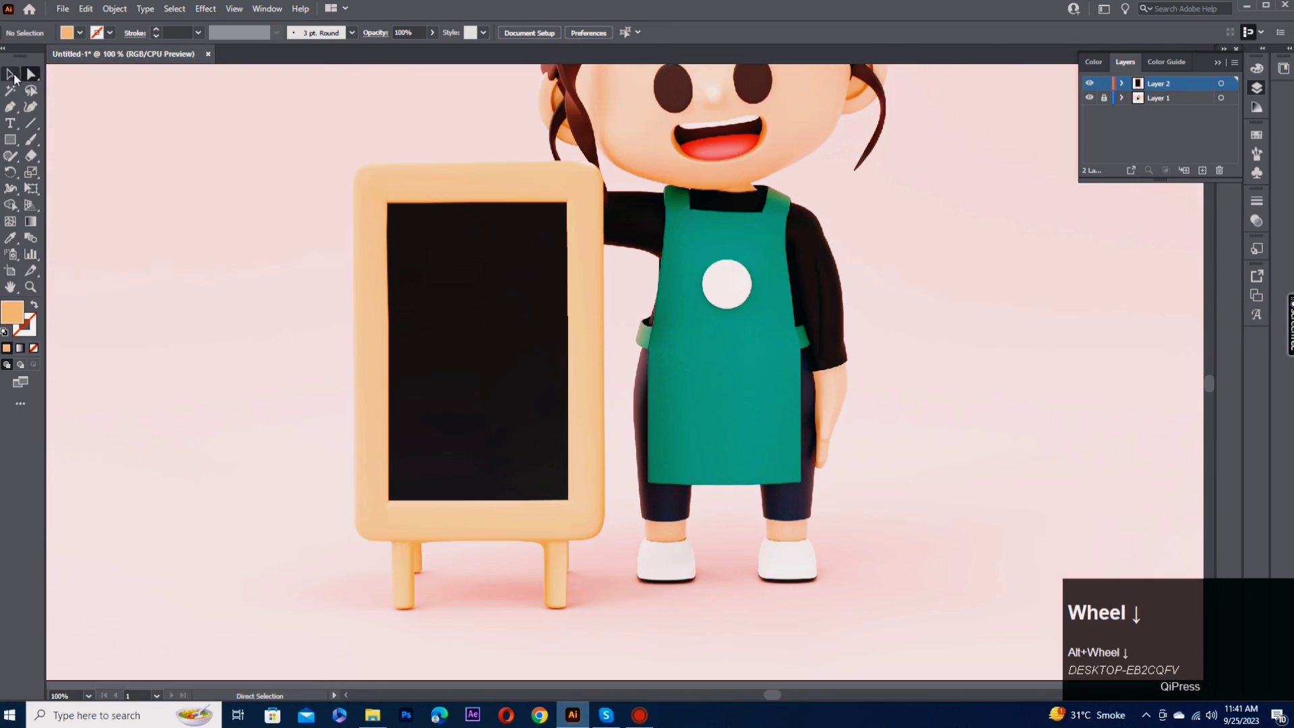
click(10, 74)
click(514, 522)
click(638, 629)
drag(220, 160, 588, 565)
key(ctrl+g)
Step: Examine the finished chalkboard stand alongside the character in the reference image
drag(529, 431, 247, 394)
click(445, 403)
drag(446, 404, 558, 454)
click(406, 503)
drag(263, 450, 546, 450)
click(815, 432)
drag(868, 120, 602, 214)
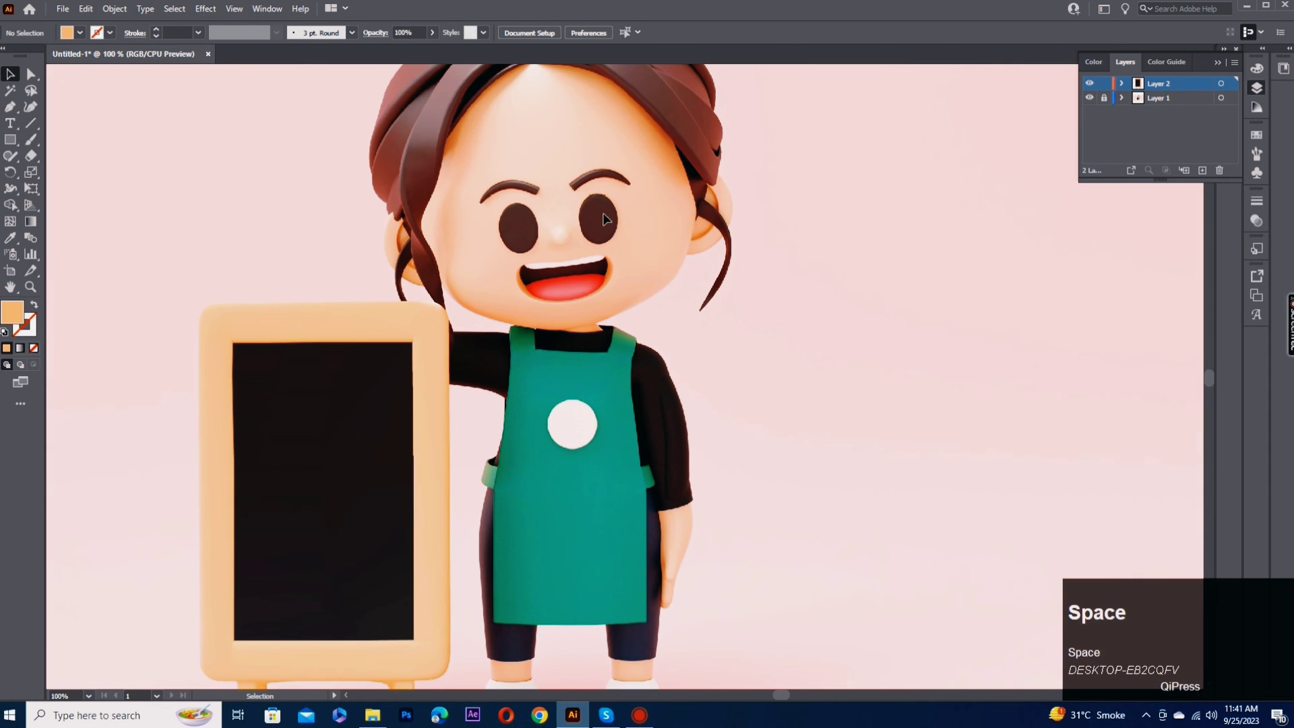
scroll(601, 215, down, 2)
scroll(602, 215, up, 1)
scroll(627, 449, up, 2)
click(549, 529)
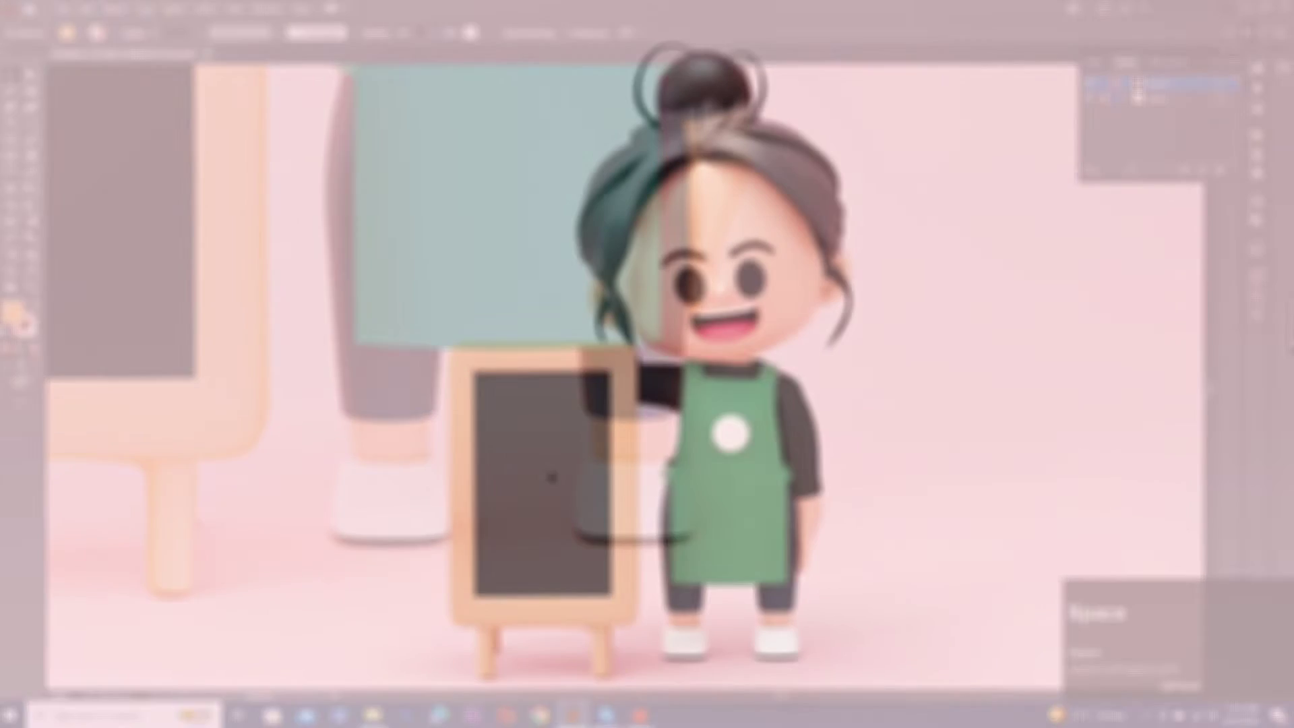